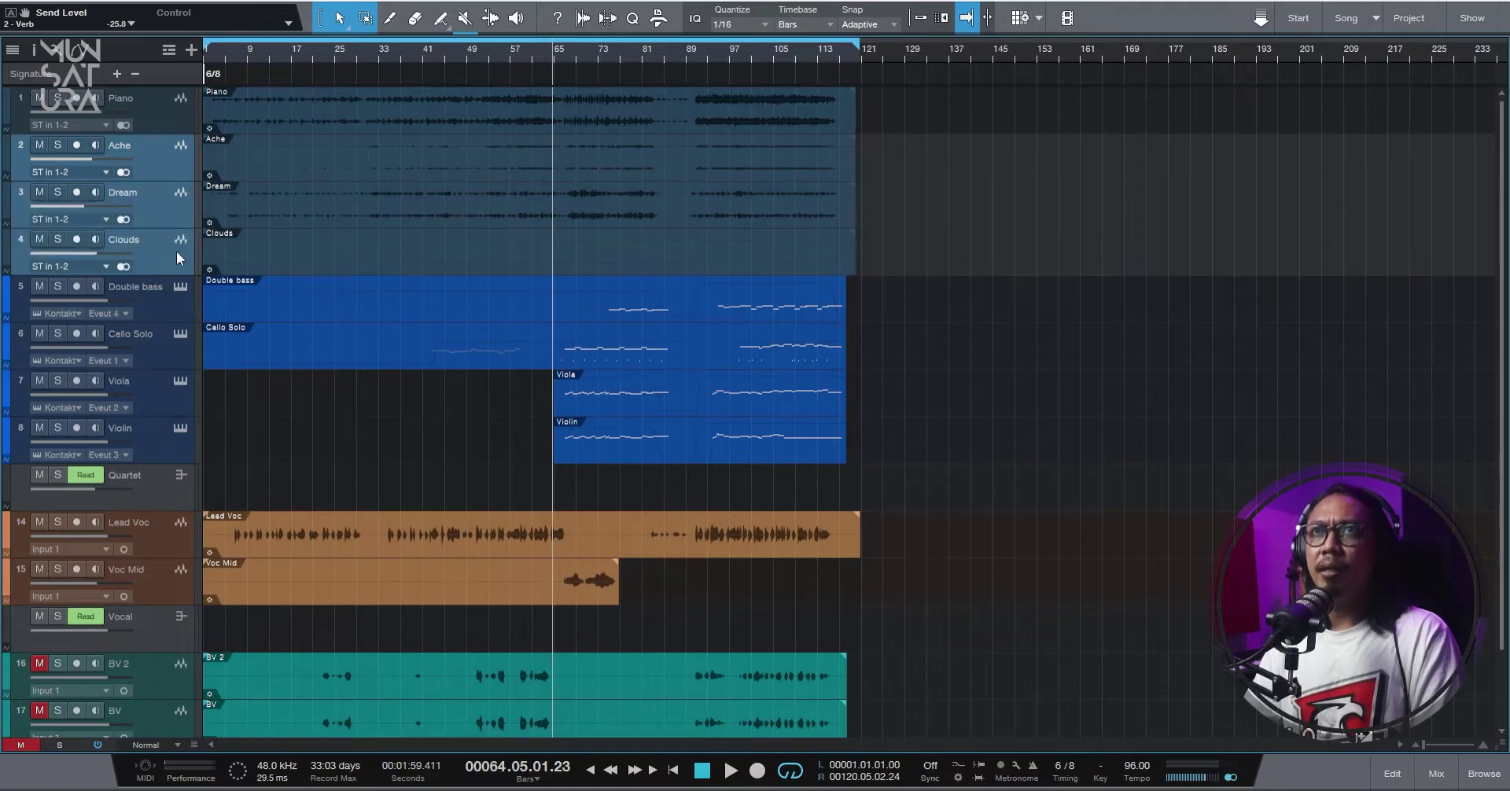
Select the string tracks from Double bass through Violin and turn off record arming on the Violin track.
{"action": "left_click", "coordinate": [169, 315]}
{"action": "left_click", "coordinate": [166, 438], "text": "shift"}
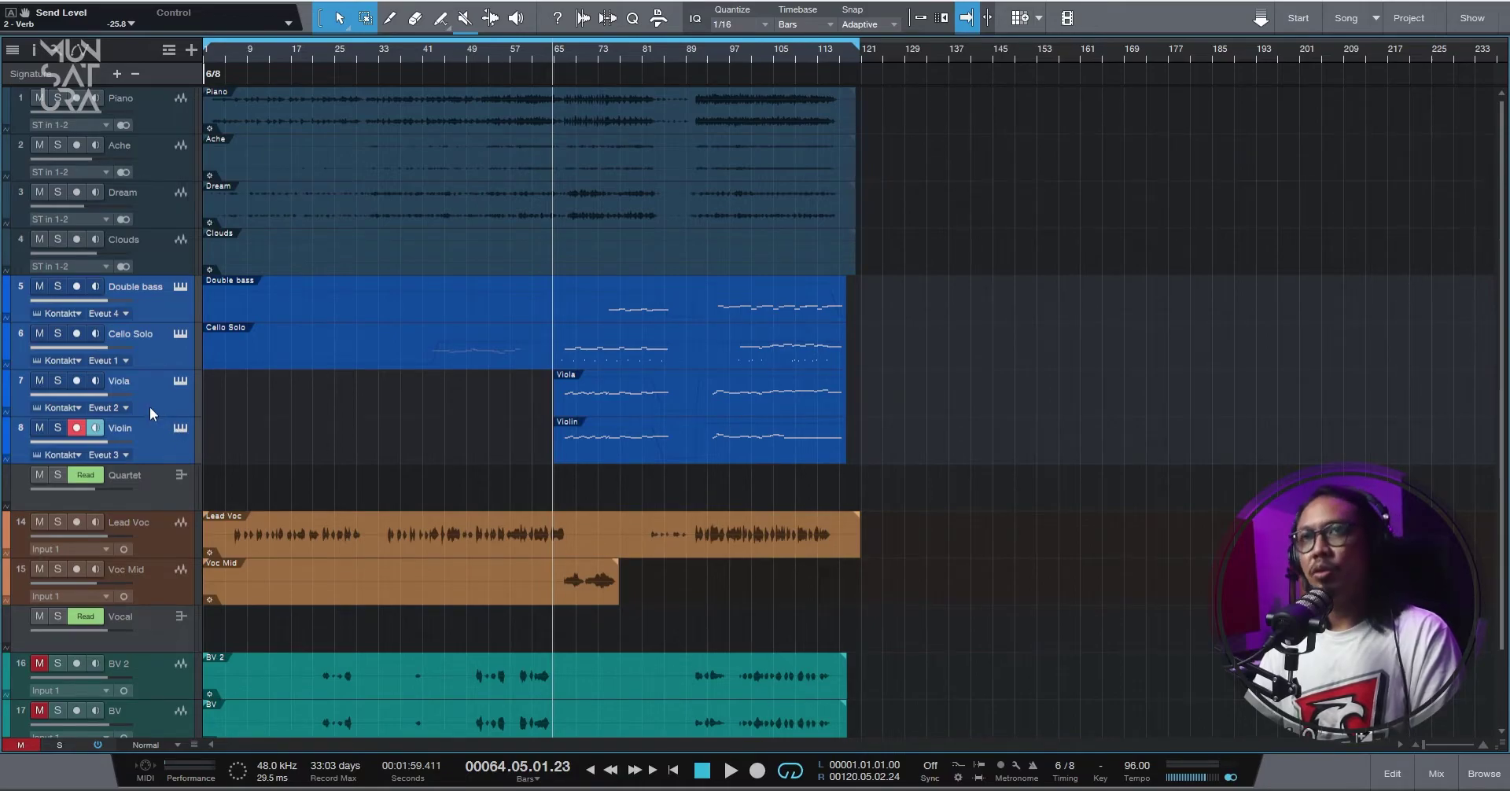
{"action": "left_click", "coordinate": [76, 428]}
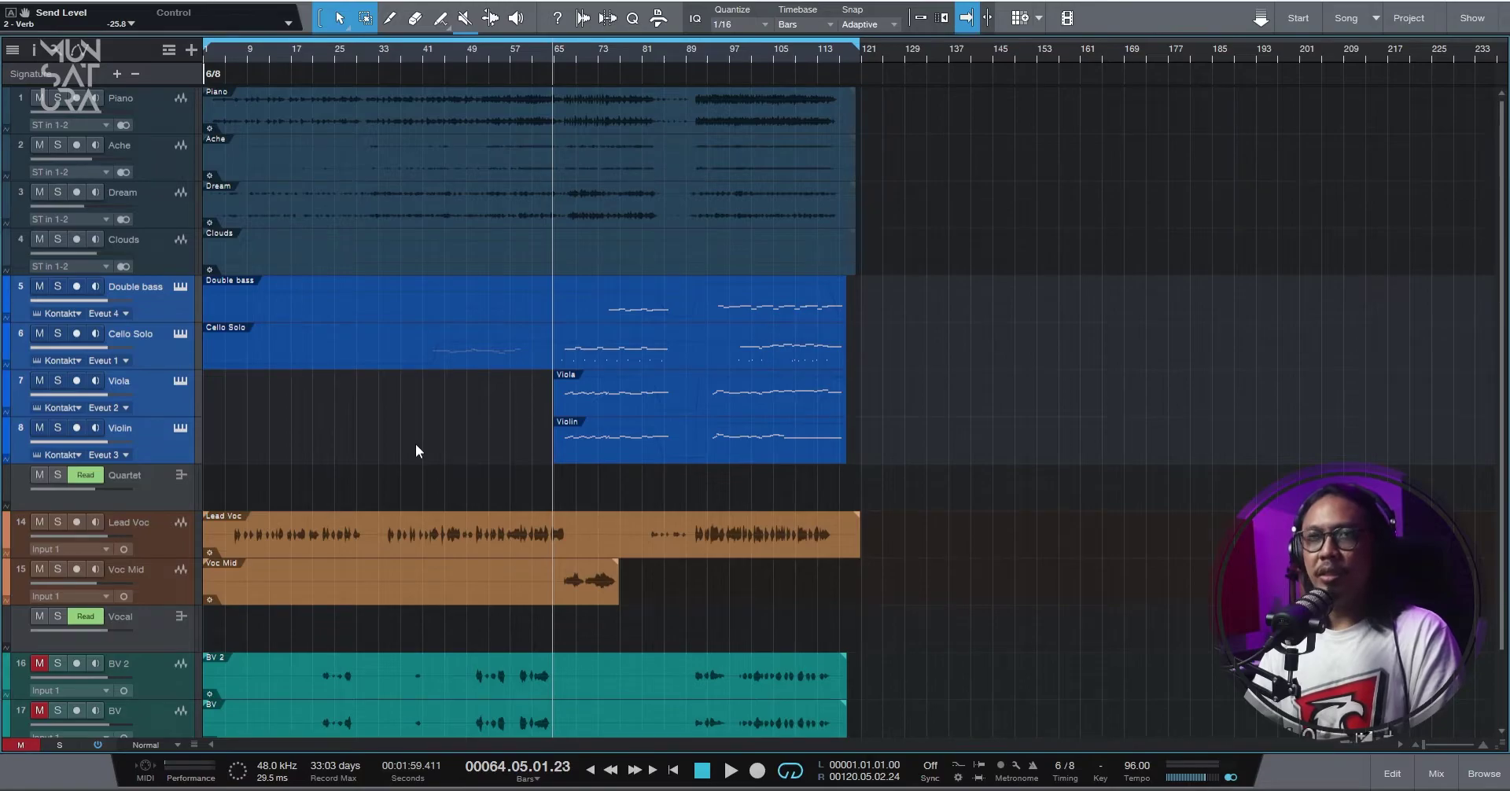
Select the Lead Voc track and examine the transition from Lead Voc to Voc Mid around bar 66.
{"action": "scroll", "coordinate": [414, 446], "scroll_direction": "down", "scroll_amount": 2}
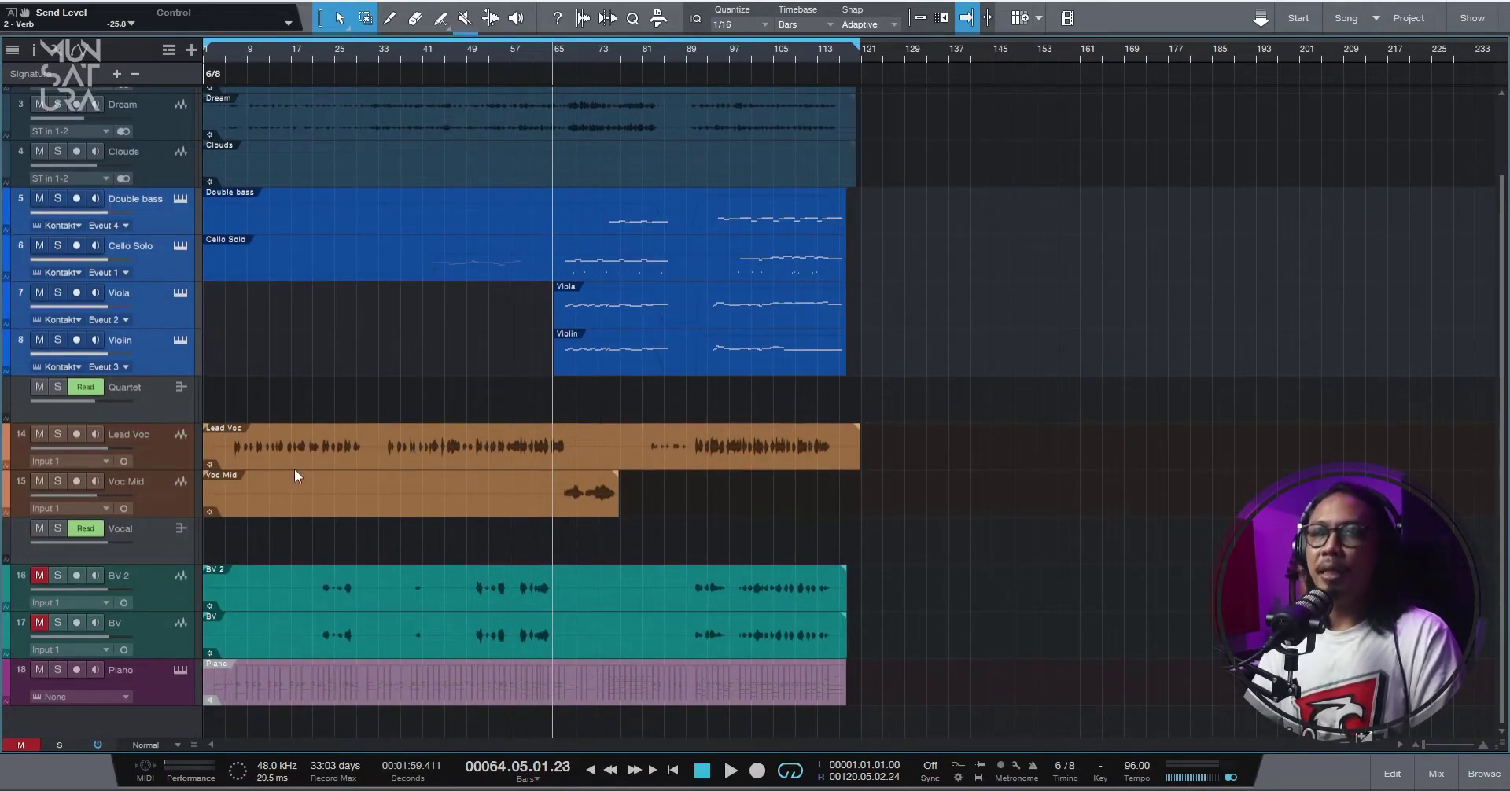
{"action": "left_click", "coordinate": [169, 457]}
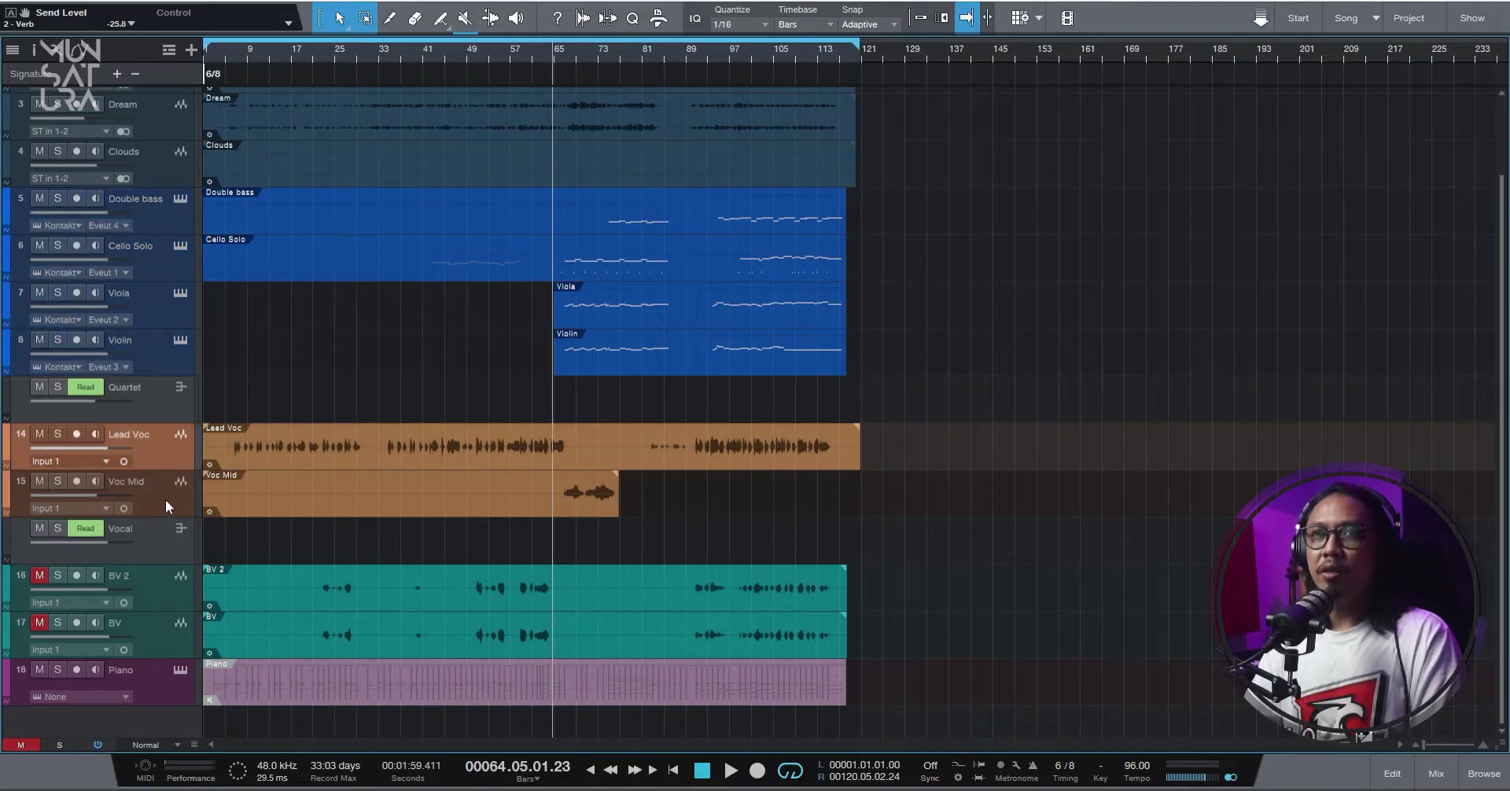
{"action": "key", "text": "e"}
{"action": "key", "text": "e"}
{"action": "key", "text": "e"}
{"action": "key", "text": "e"}
{"action": "key", "text": "e"}
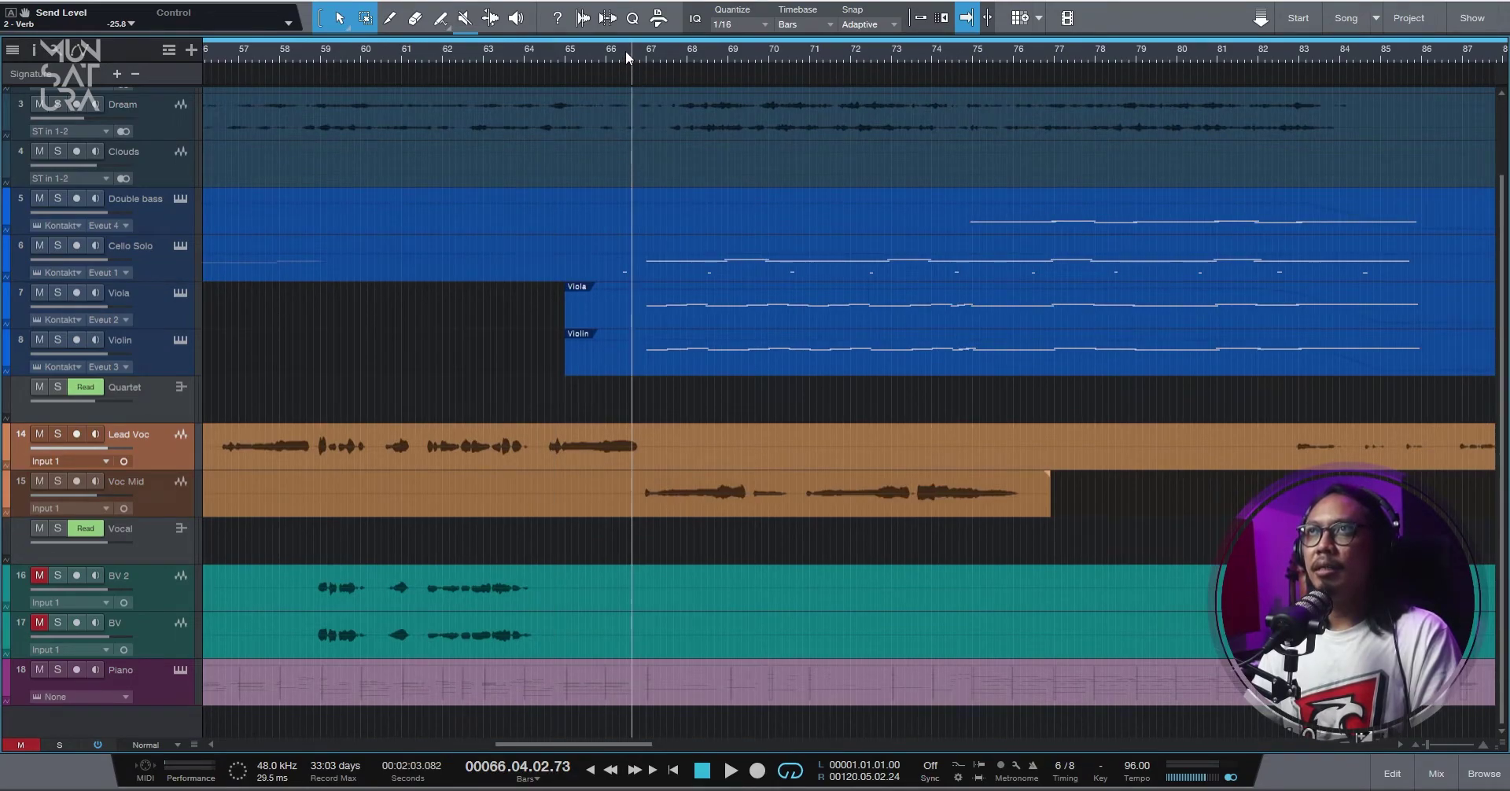
{"action": "key", "text": "w"}
{"action": "key", "text": "w"}
{"action": "key", "text": "w"}
{"action": "key", "text": "w"}
{"action": "key", "text": "w"}
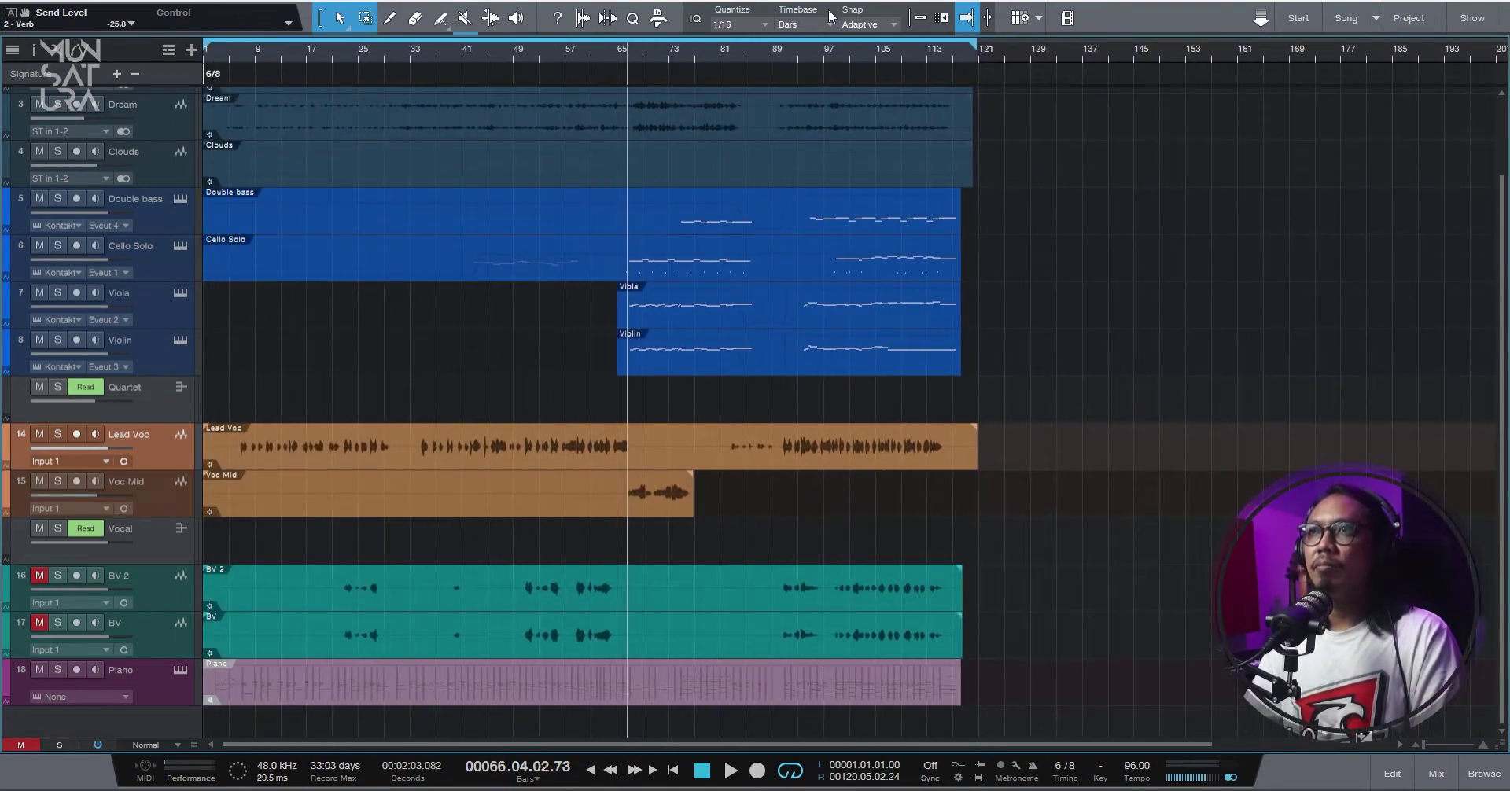
Inspect the BV 2 and BV backing vocal tracks, soloing BV briefly and releasing the solo.
{"action": "left_click", "coordinate": [175, 615]}
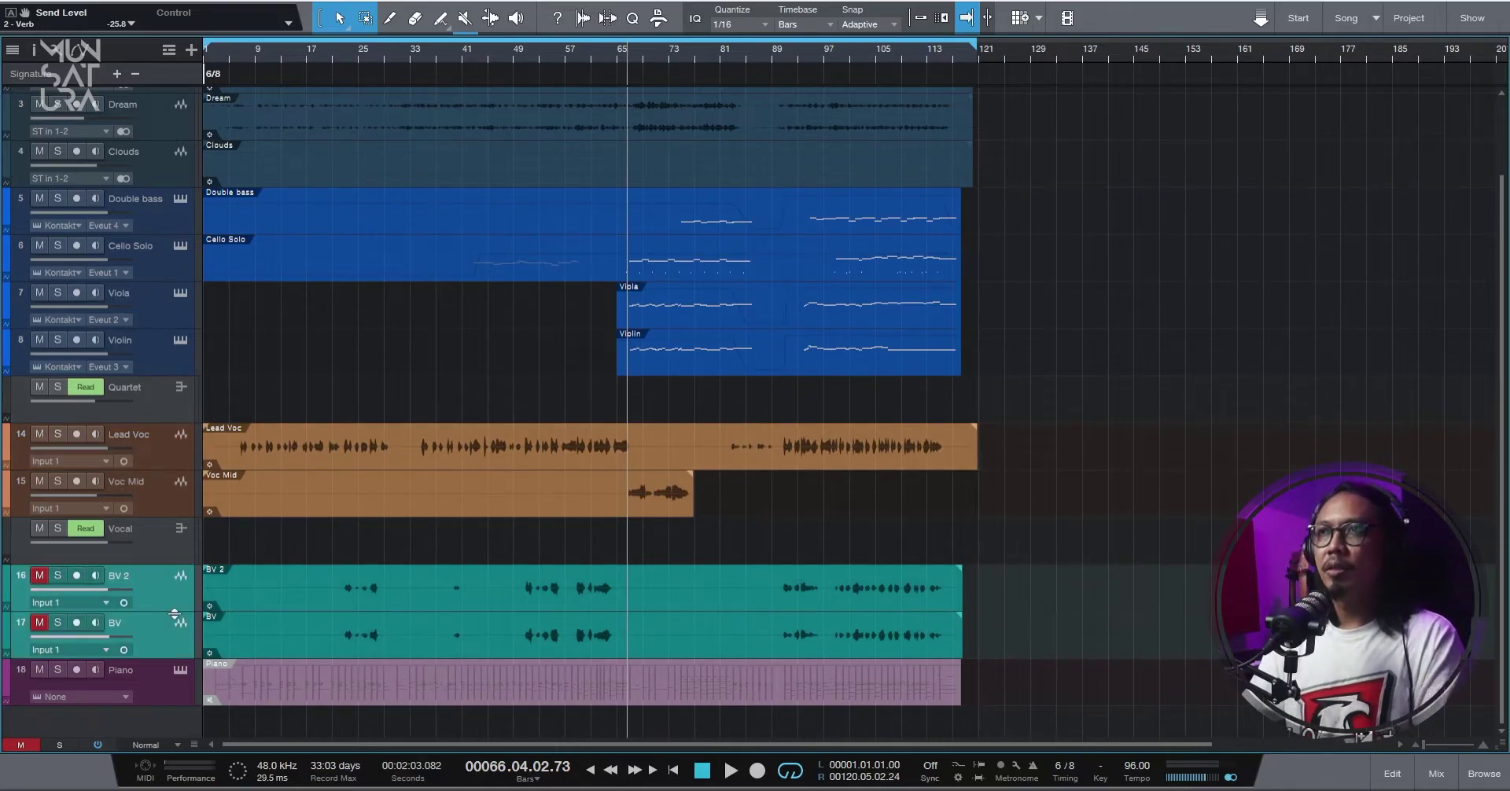
{"action": "left_click", "coordinate": [168, 580]}
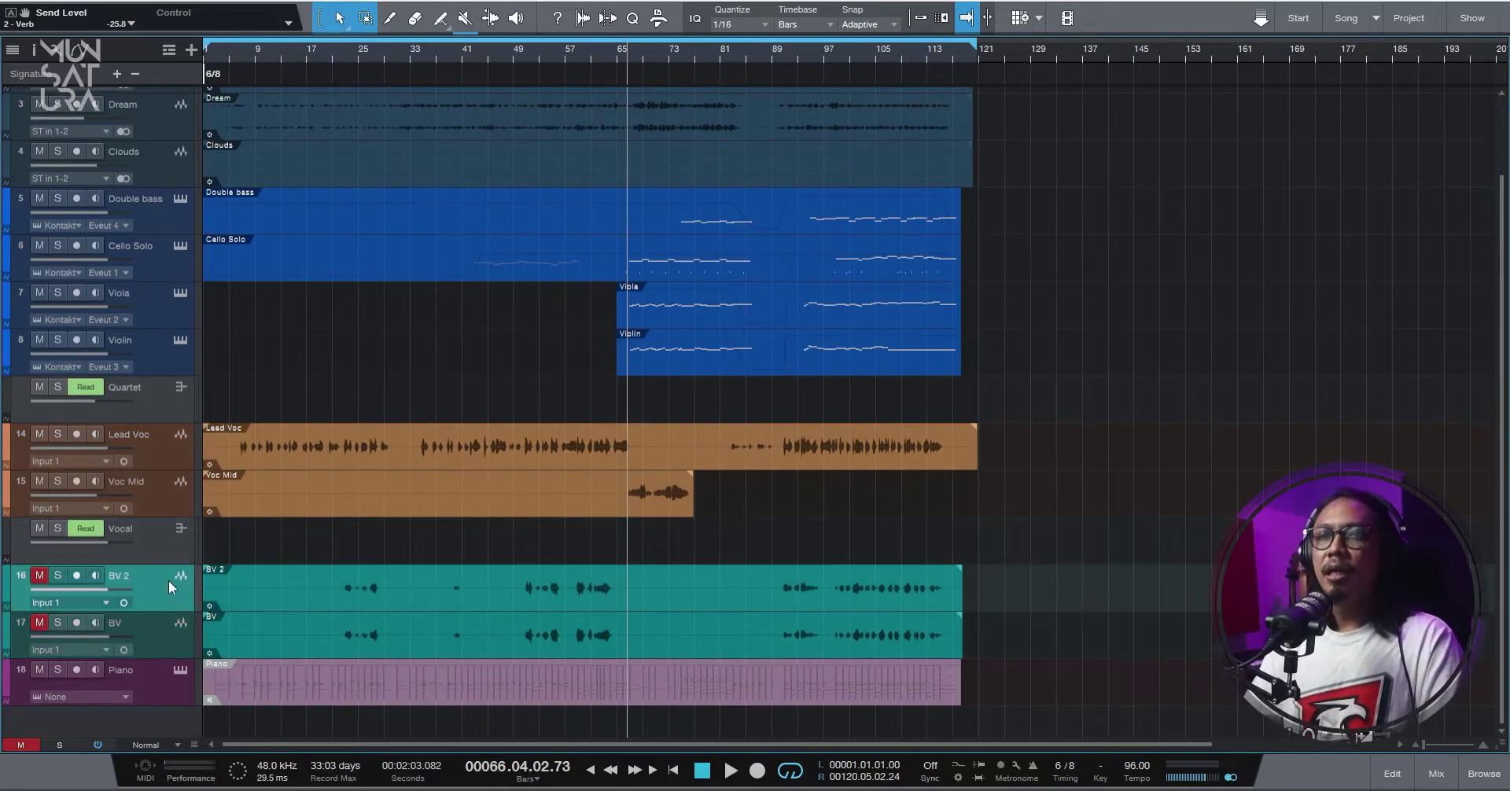
{"action": "left_click", "coordinate": [162, 638]}
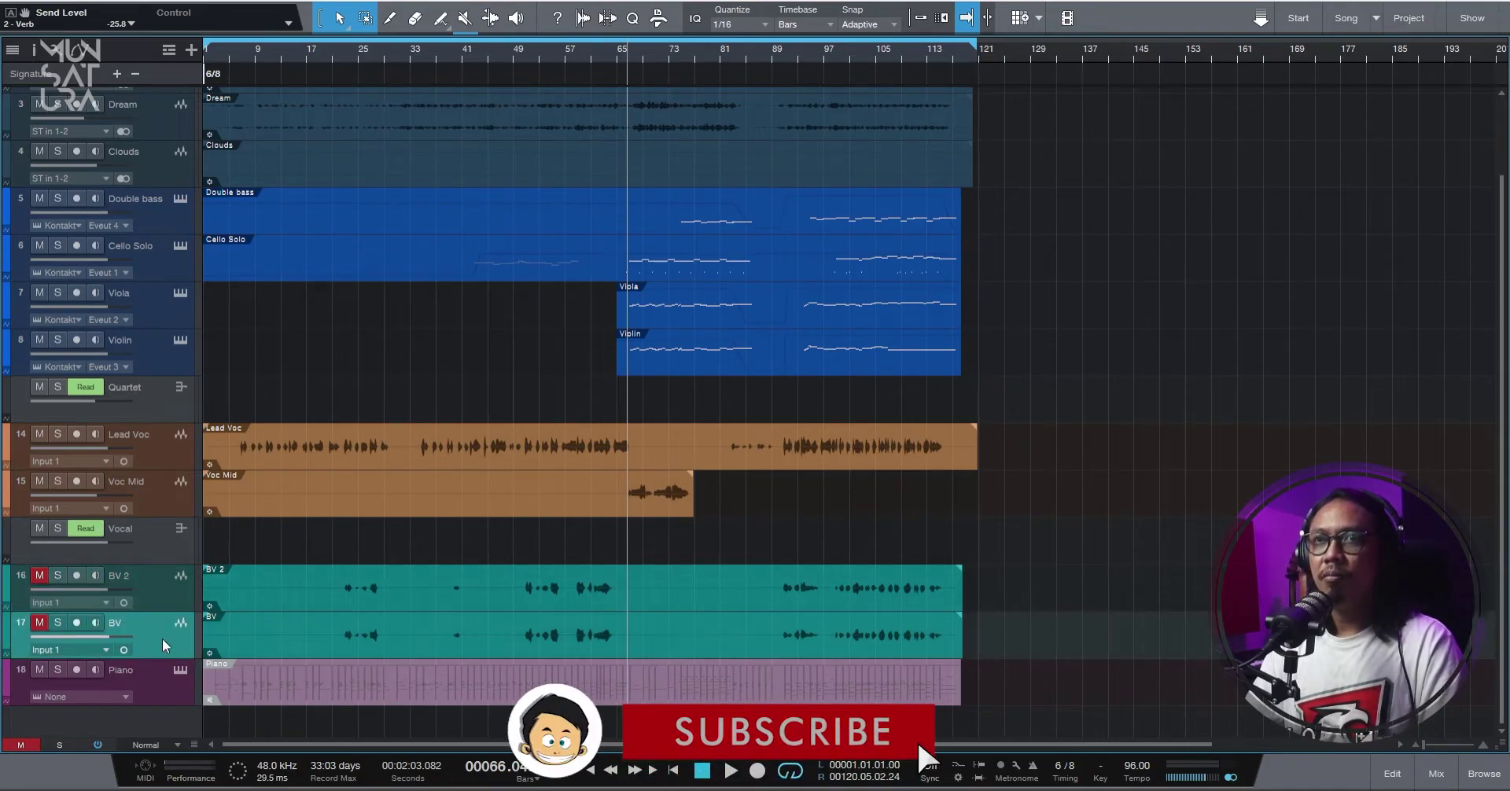
{"action": "key", "text": "shift+s"}
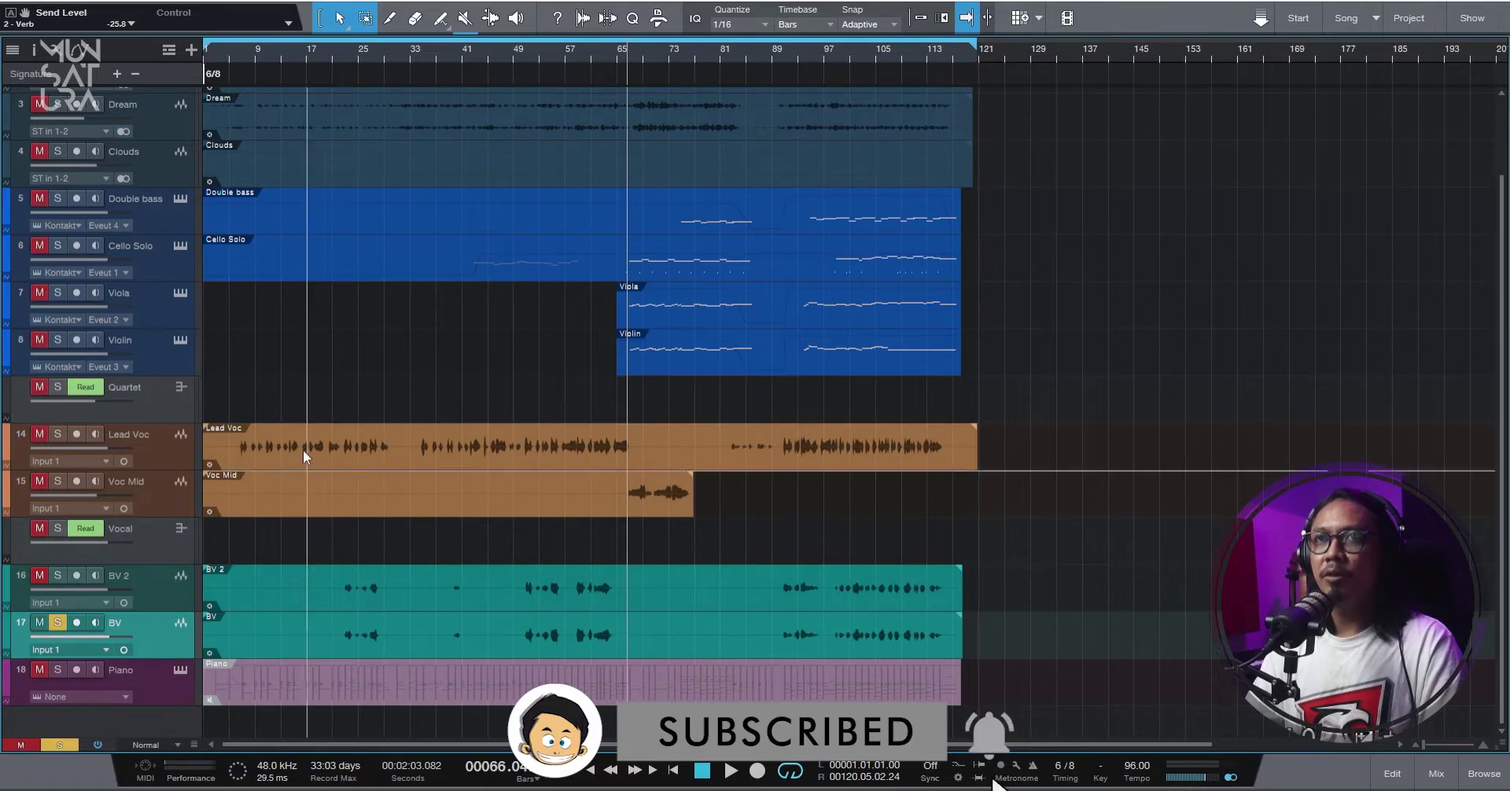
{"action": "key", "text": "shift+s"}
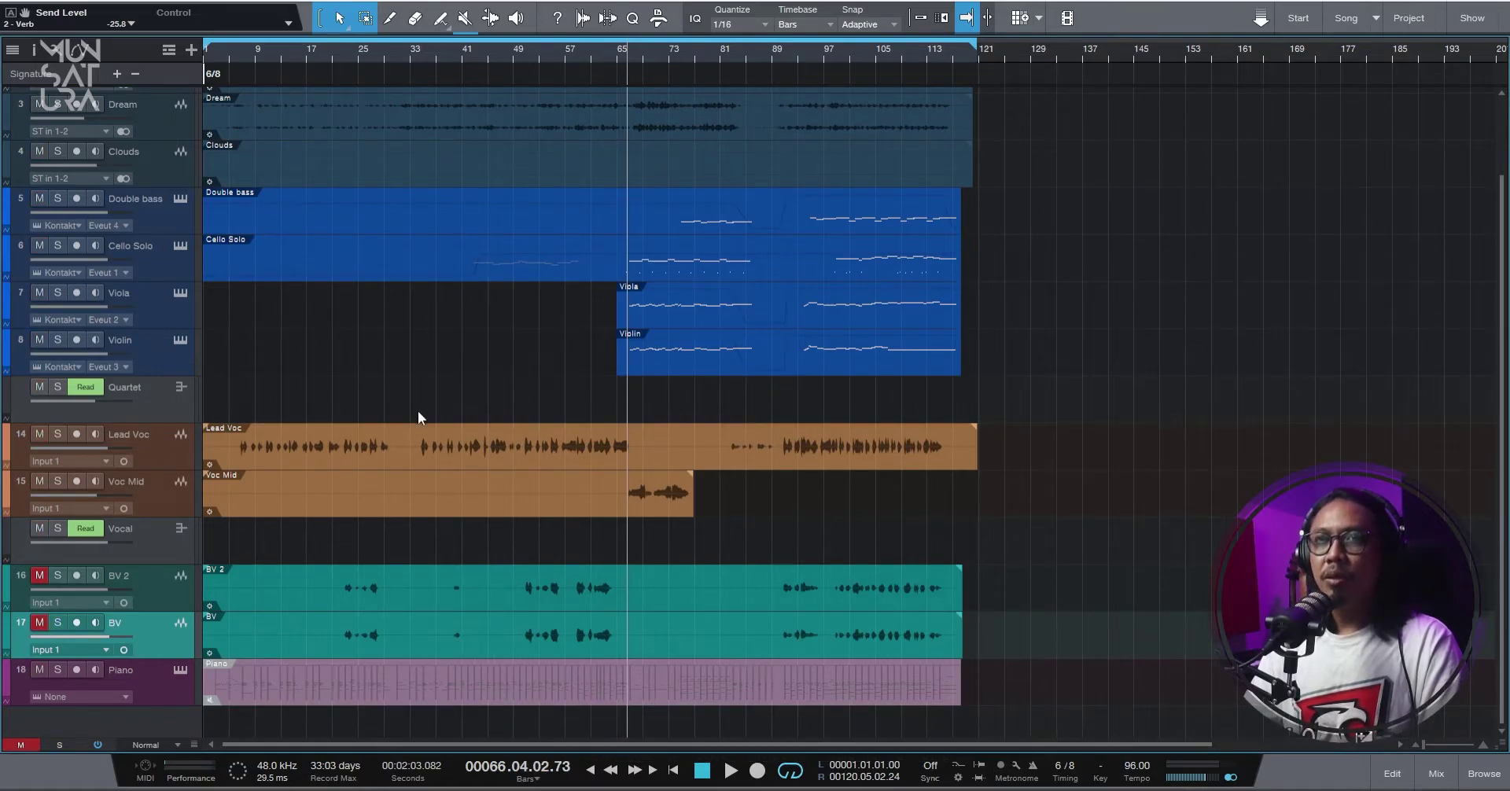
Switch to the Zen Go mixer and insert the BA-31 preamp followed by the VEQ-1A equalizer on the first MUTE M channel.
{"action": "left_click", "coordinate": [171, 454]}
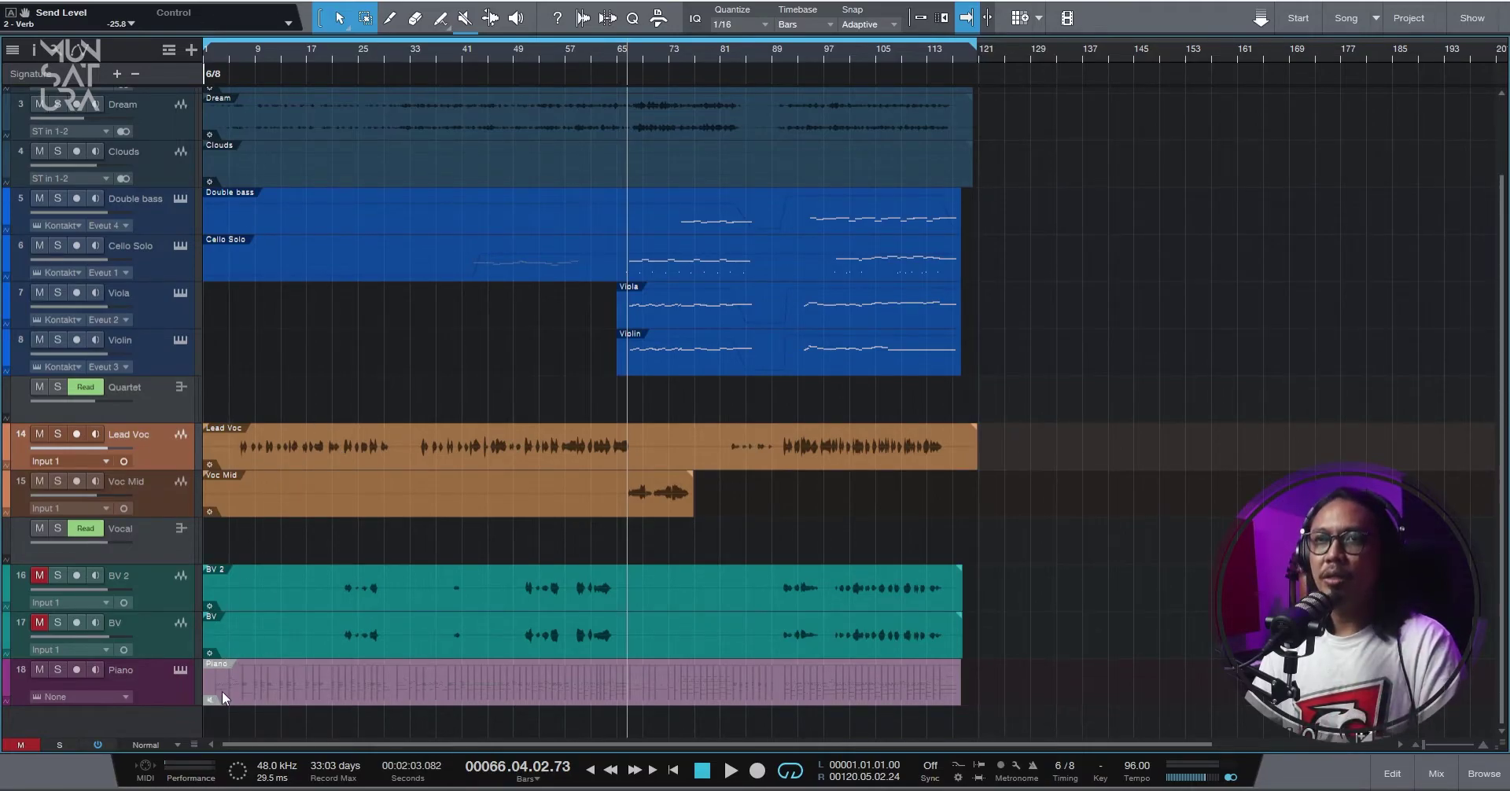
{"action": "mouse_move", "coordinate": [187, 790]}
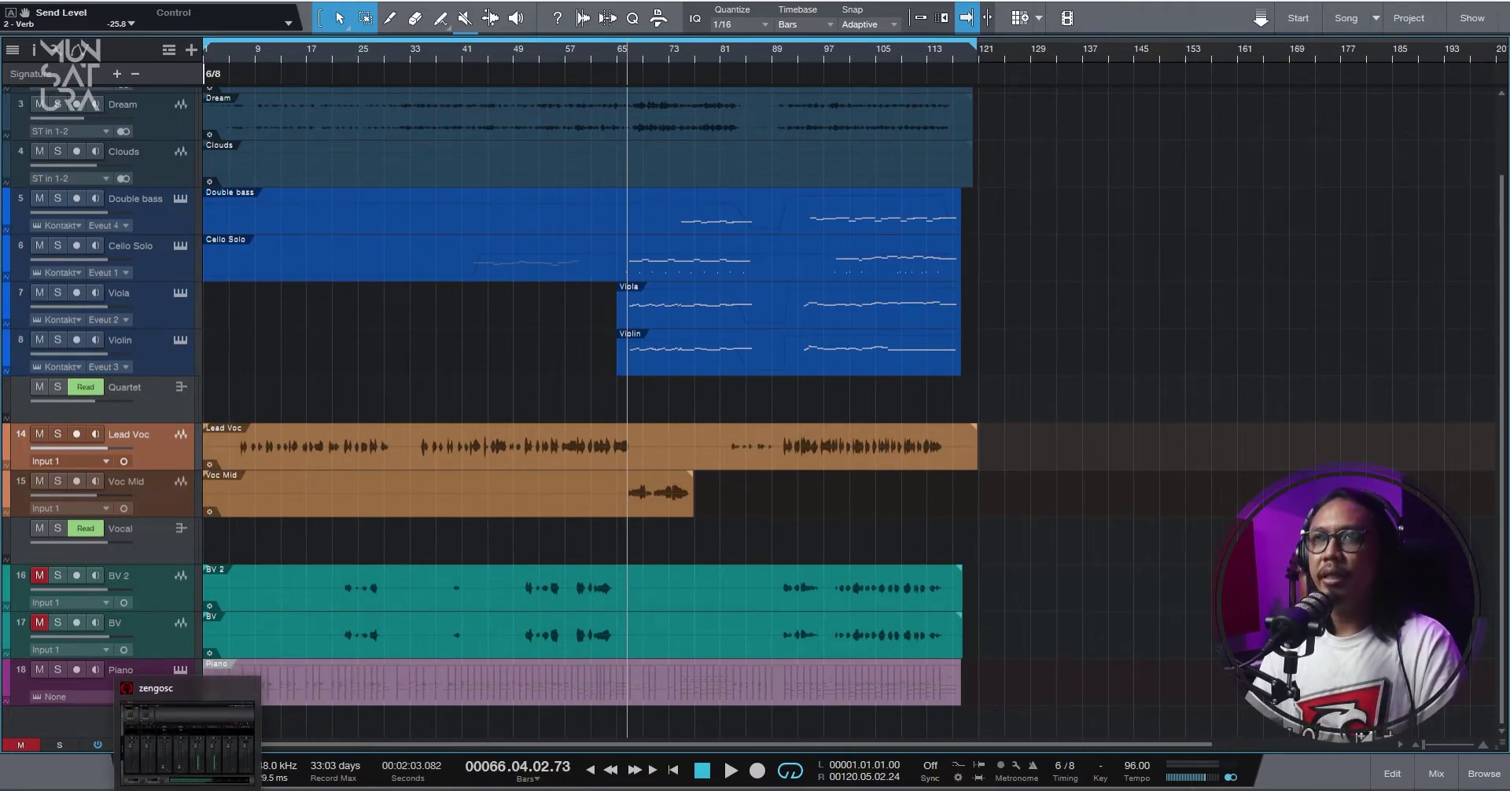
{"action": "left_click", "coordinate": [195, 715]}
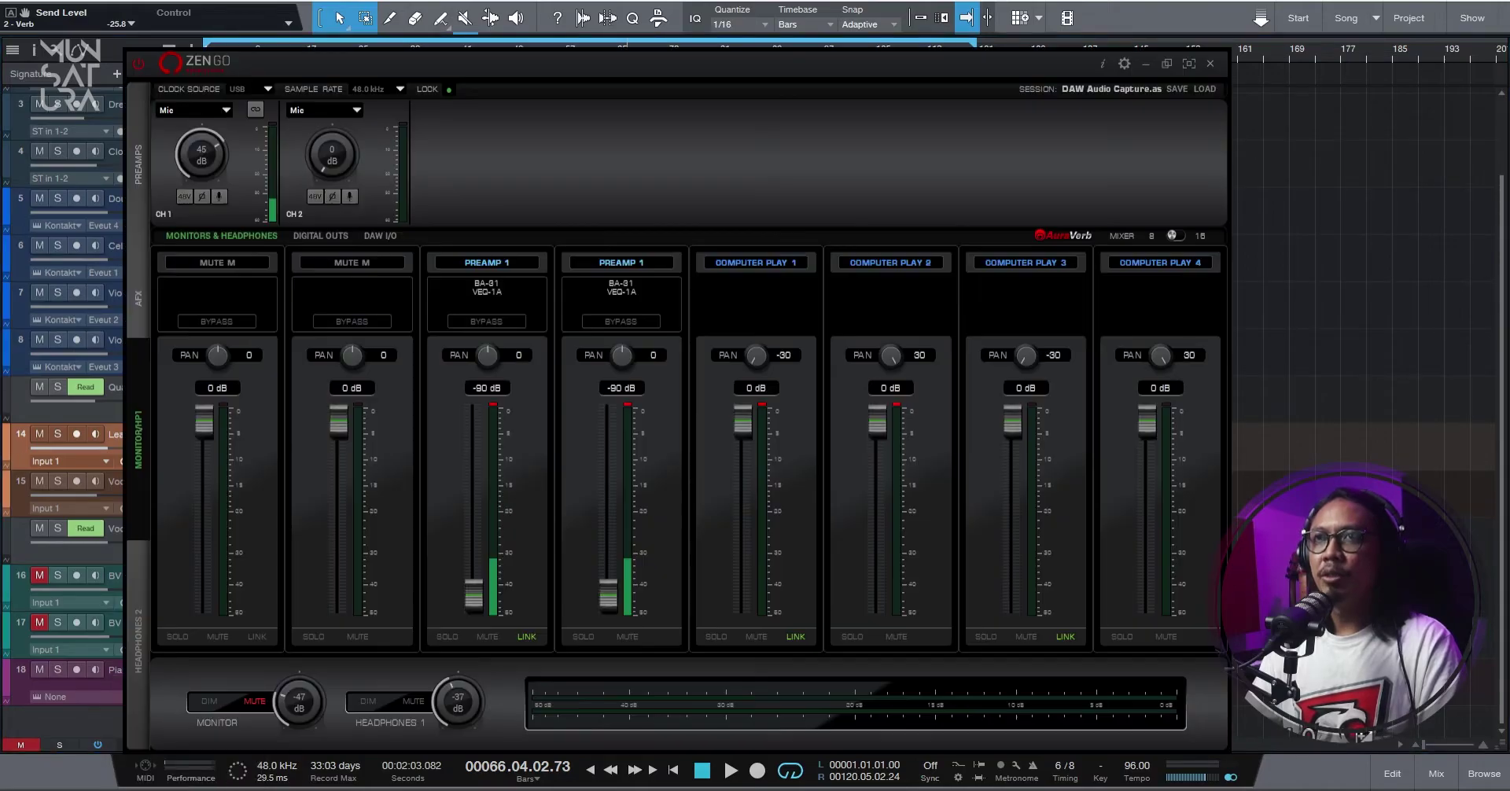
{"action": "left_click", "coordinate": [236, 284]}
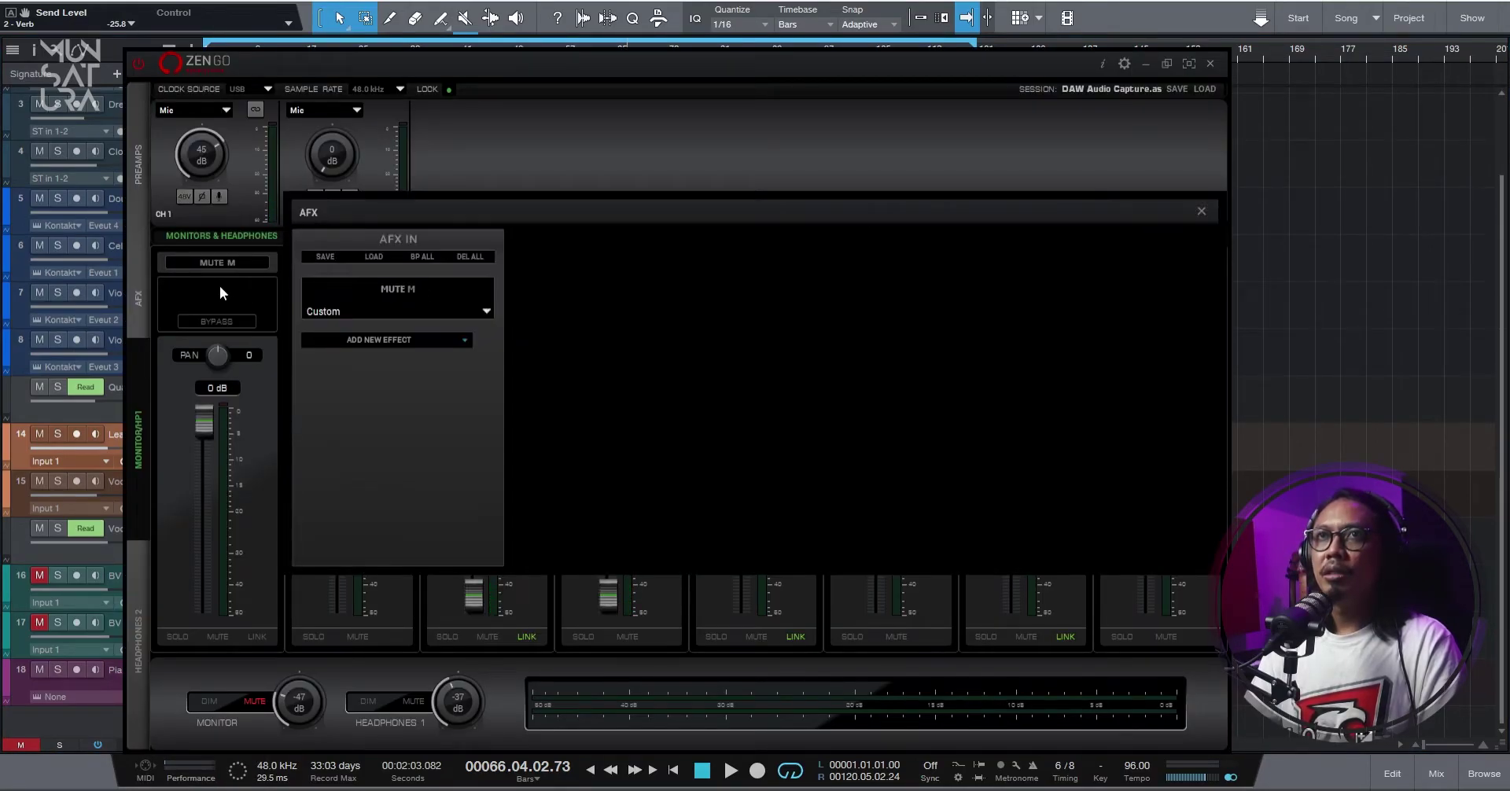
{"action": "left_click", "coordinate": [407, 340]}
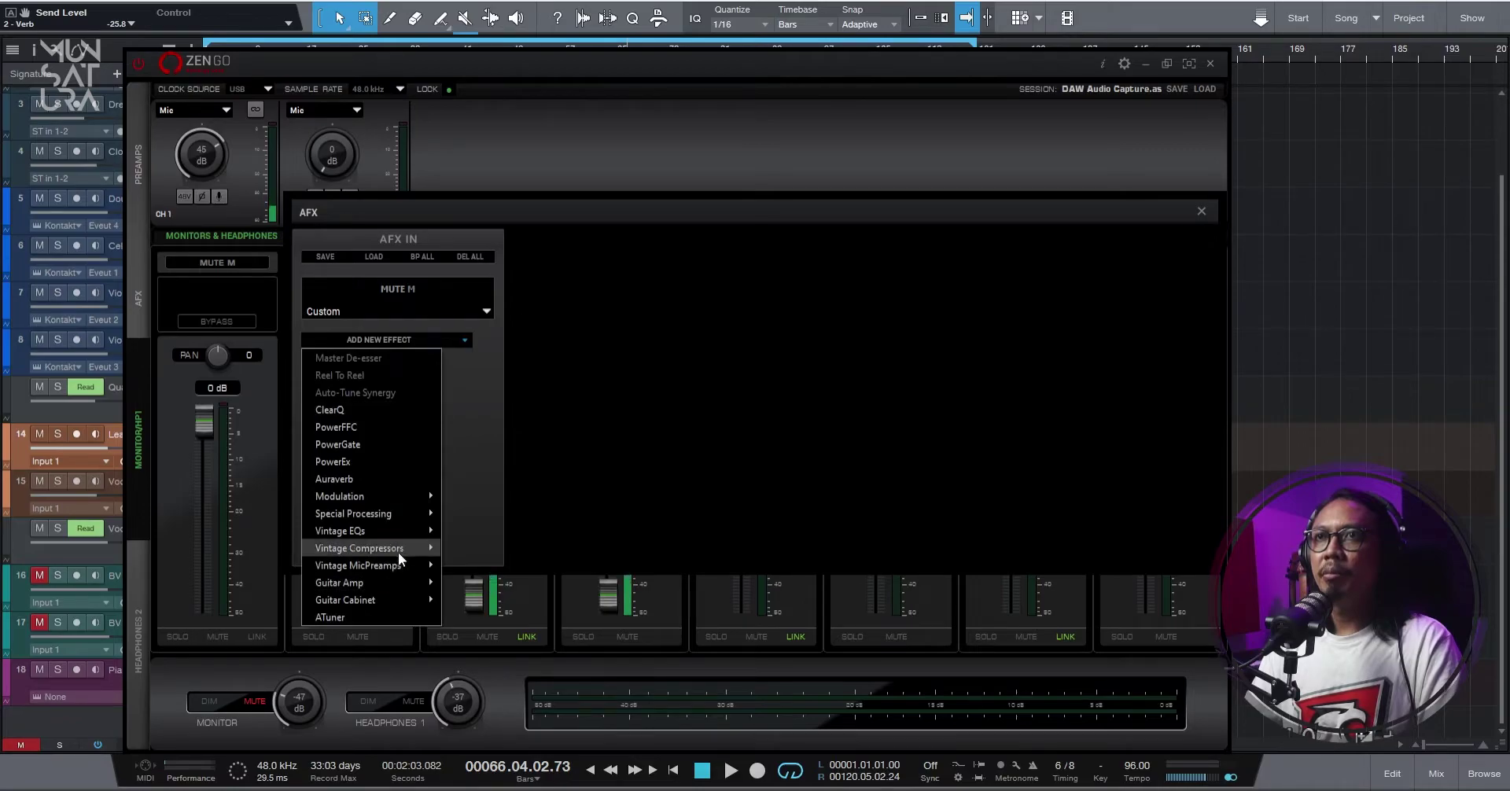
{"action": "mouse_move", "coordinate": [400, 566]}
{"action": "left_click", "coordinate": [488, 631]}
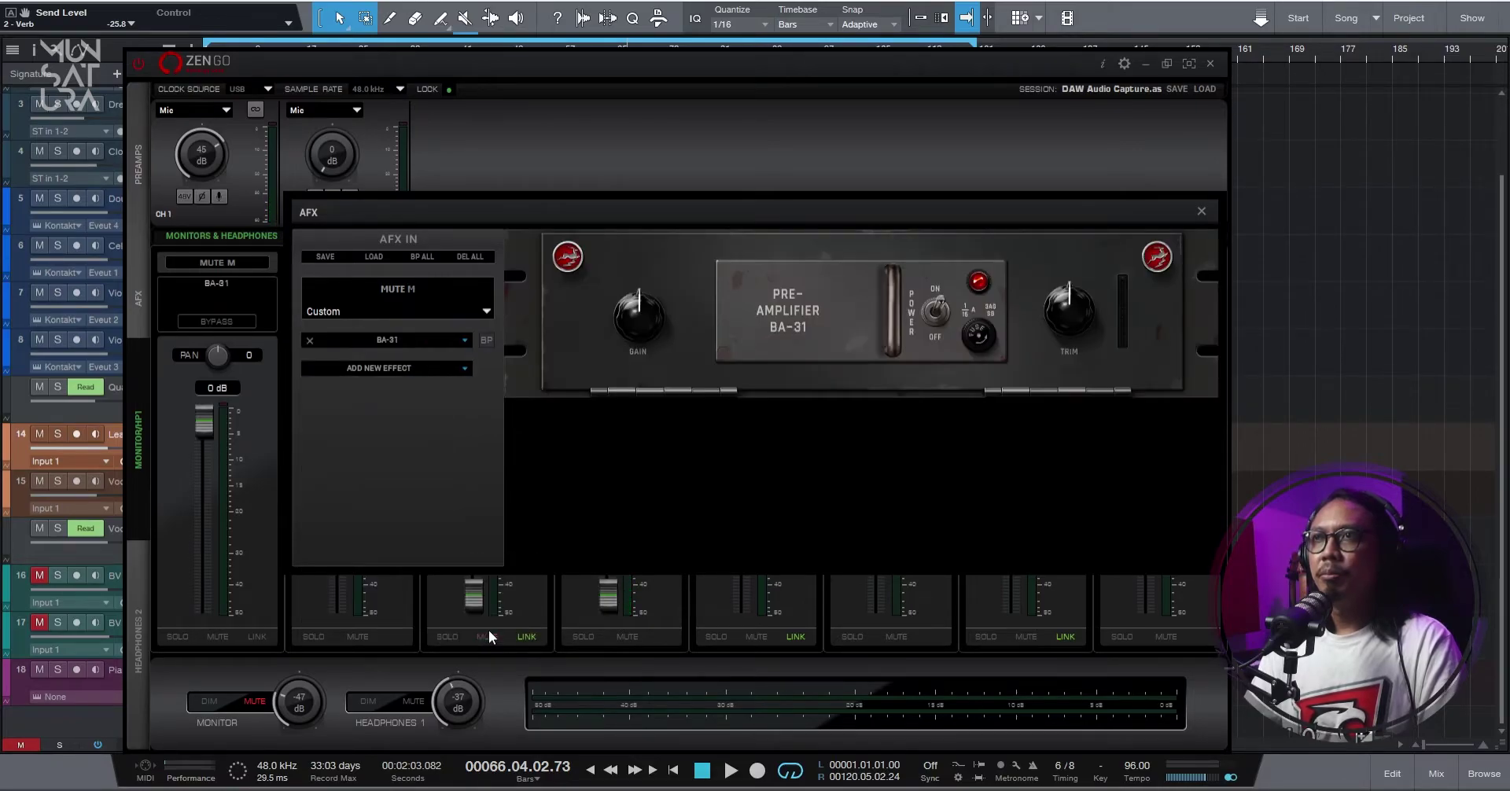
{"action": "left_click", "coordinate": [379, 368]}
{"action": "mouse_move", "coordinate": [389, 558]}
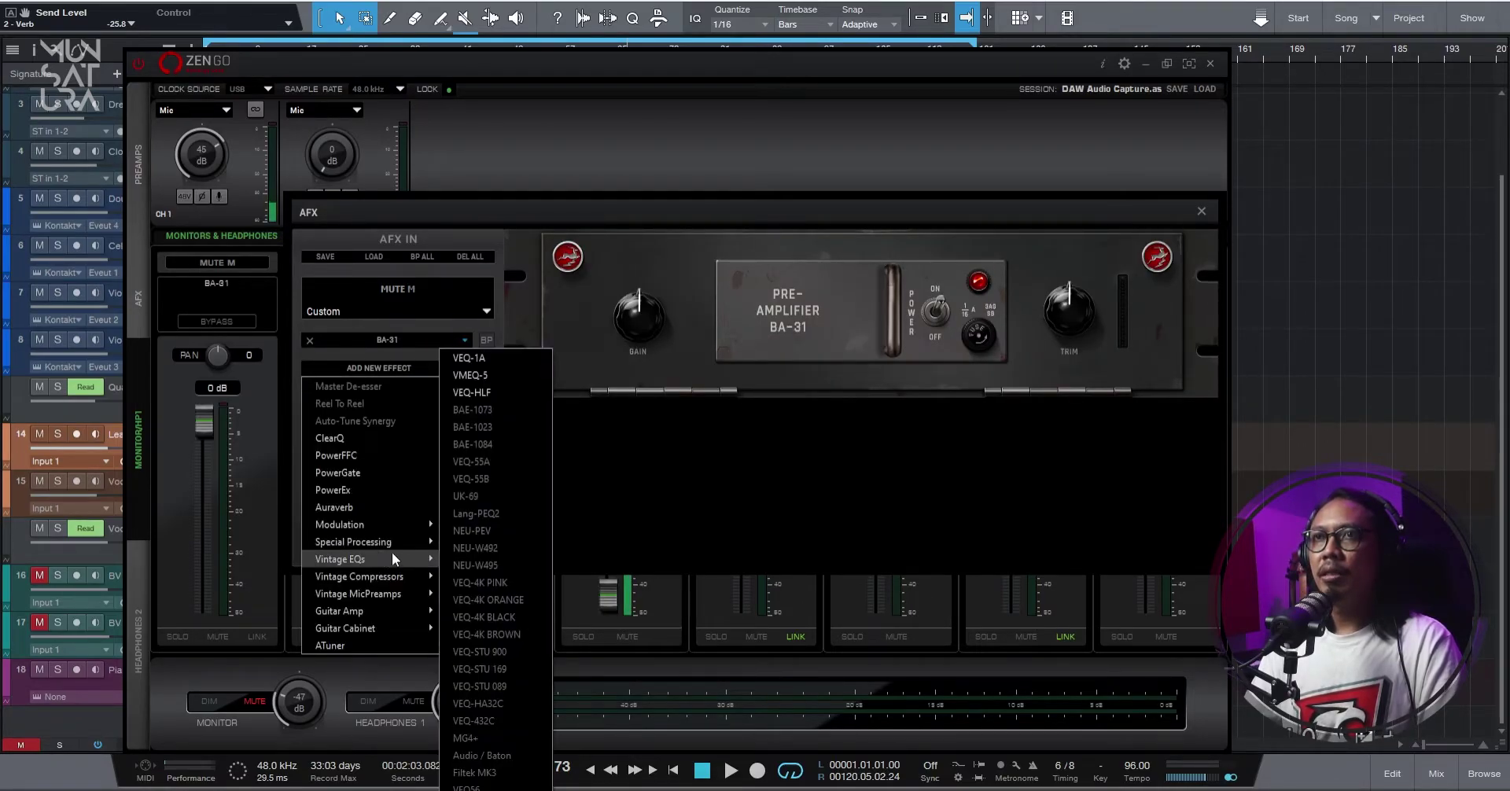
{"action": "left_click", "coordinate": [483, 358]}
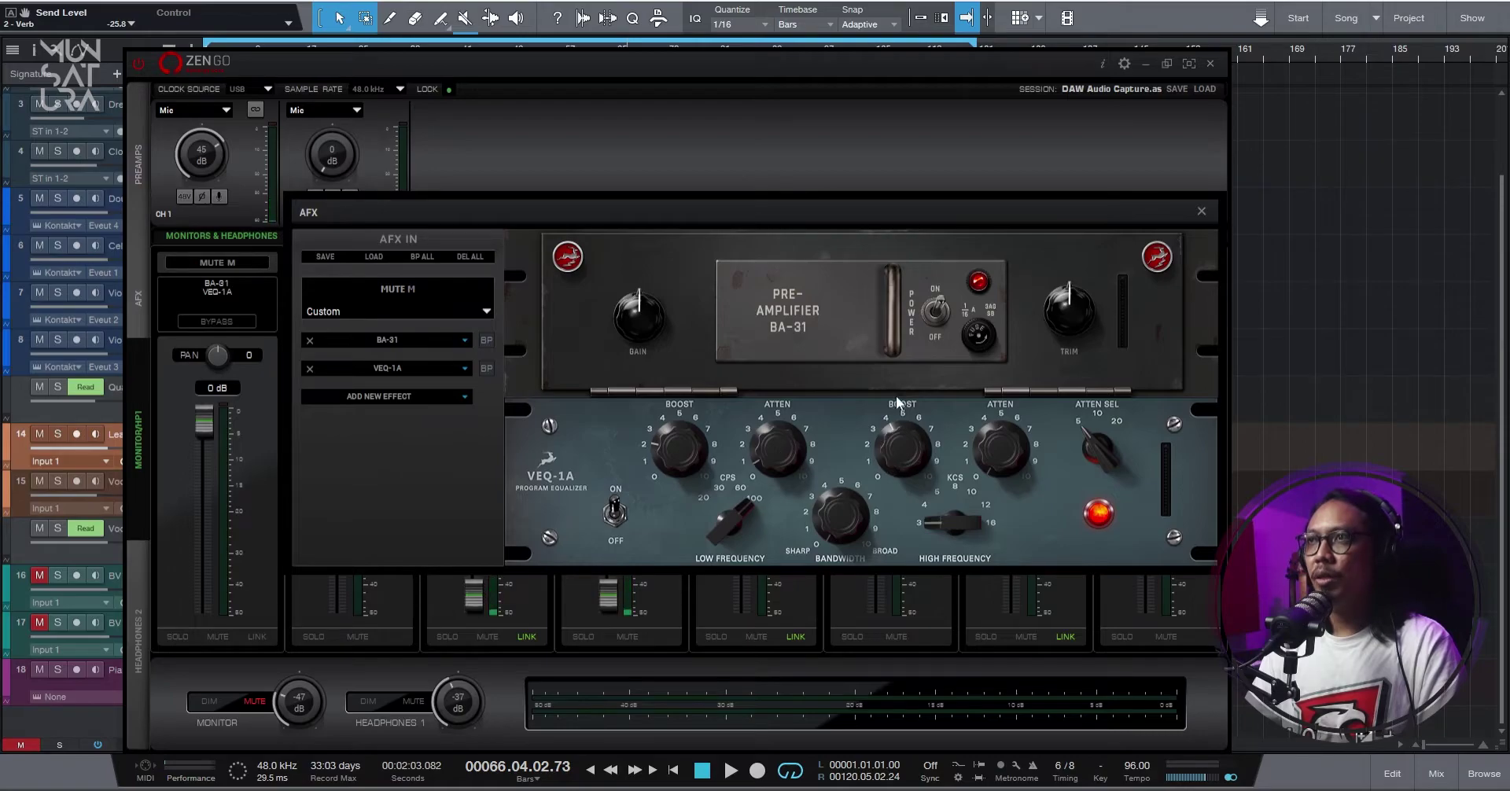
Raise the VEQ-1A high-frequency selector and slightly lower the BA-31 trim, then close the effects and minimize the Zen Go mixer.
{"action": "left_click_drag", "start_coordinate": [948, 526], "coordinate": [920, 483]}
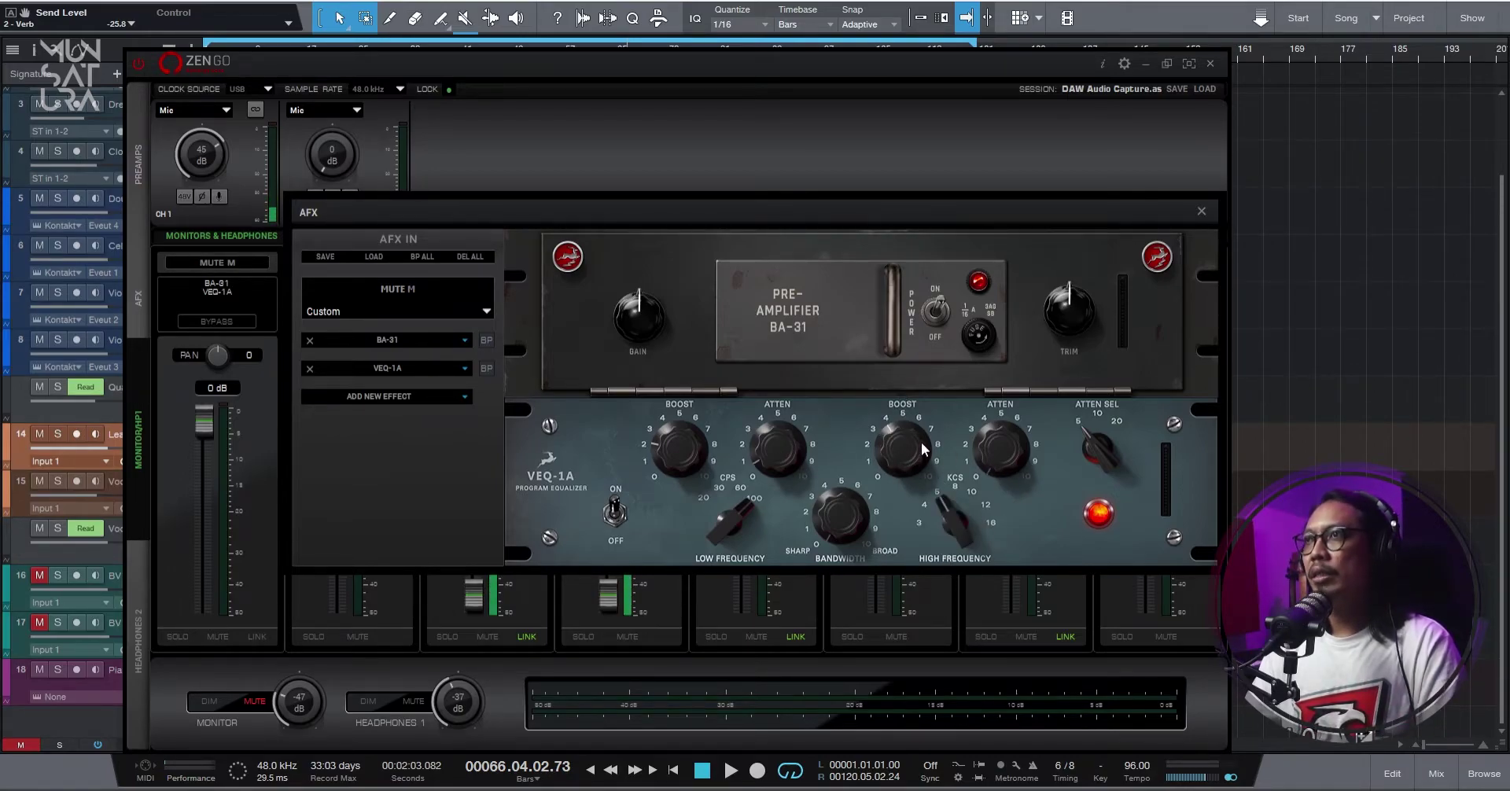
{"action": "left_click_drag", "start_coordinate": [1068, 315], "coordinate": [1068, 324]}
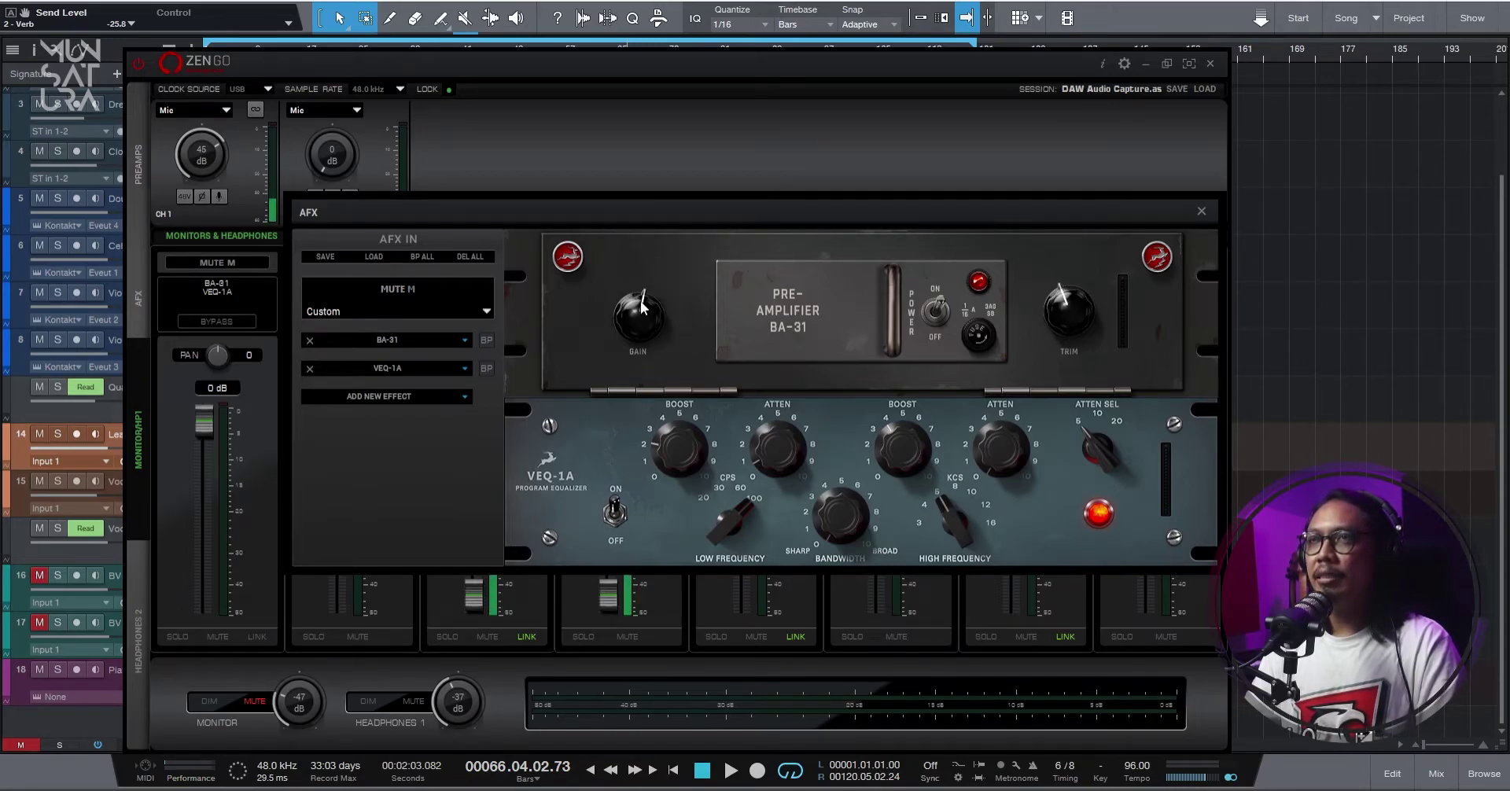
{"action": "left_click", "coordinate": [1204, 210]}
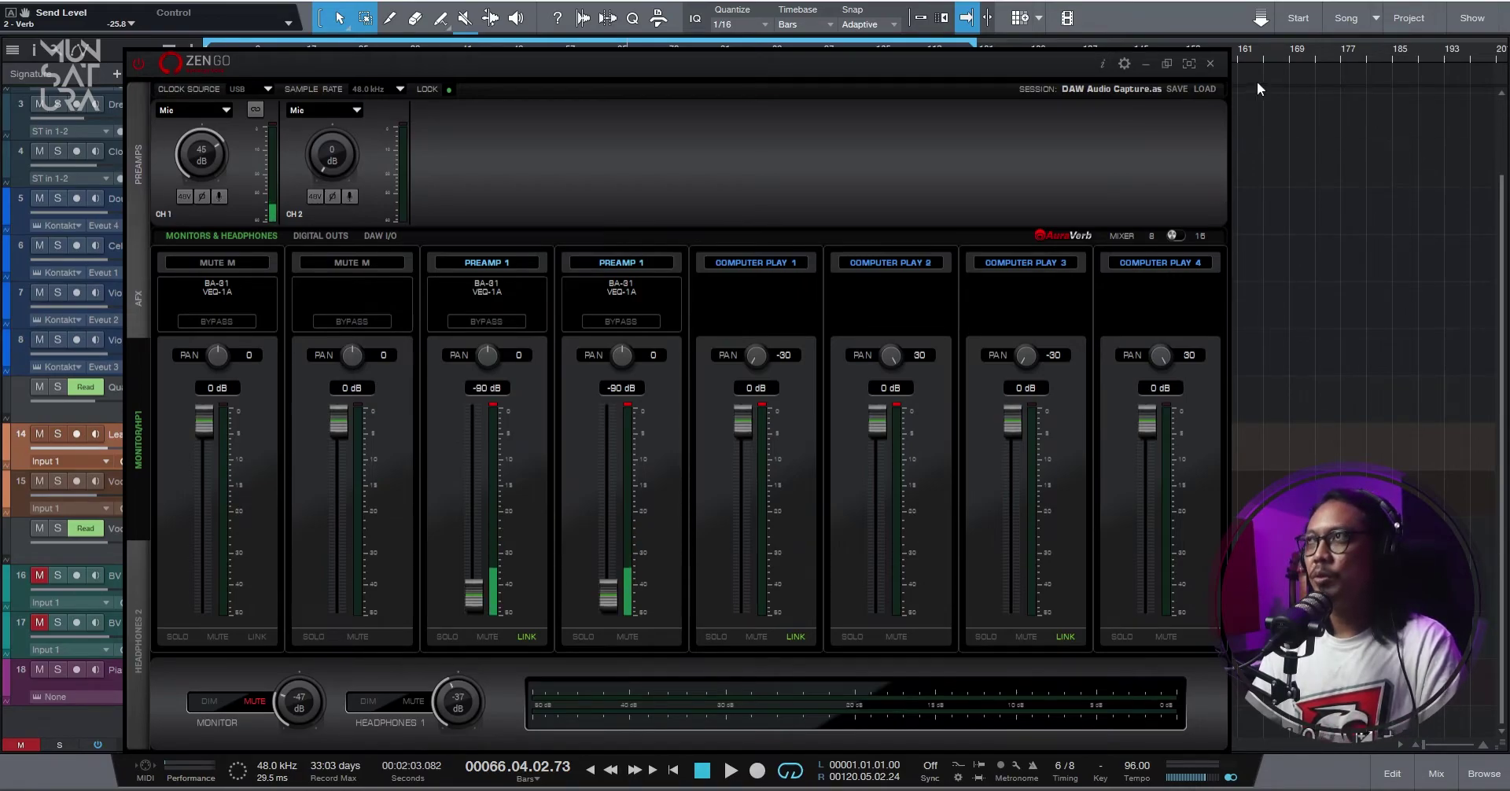
{"action": "left_click", "coordinate": [1145, 63]}
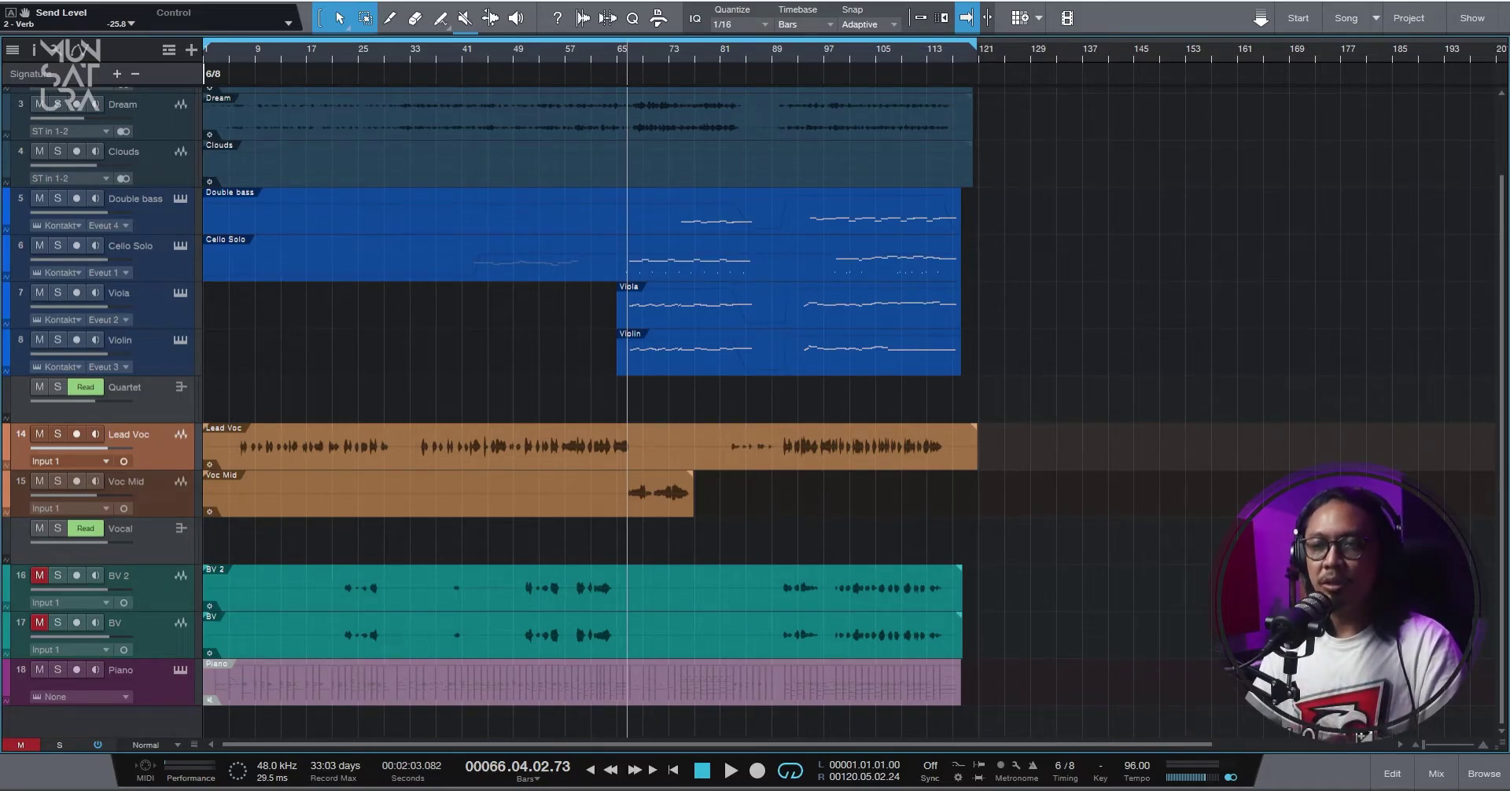
Open the mix console, enlarge the Lead Voc track and play the song from bar 6 to about bar 16.
{"action": "key", "text": "e"}
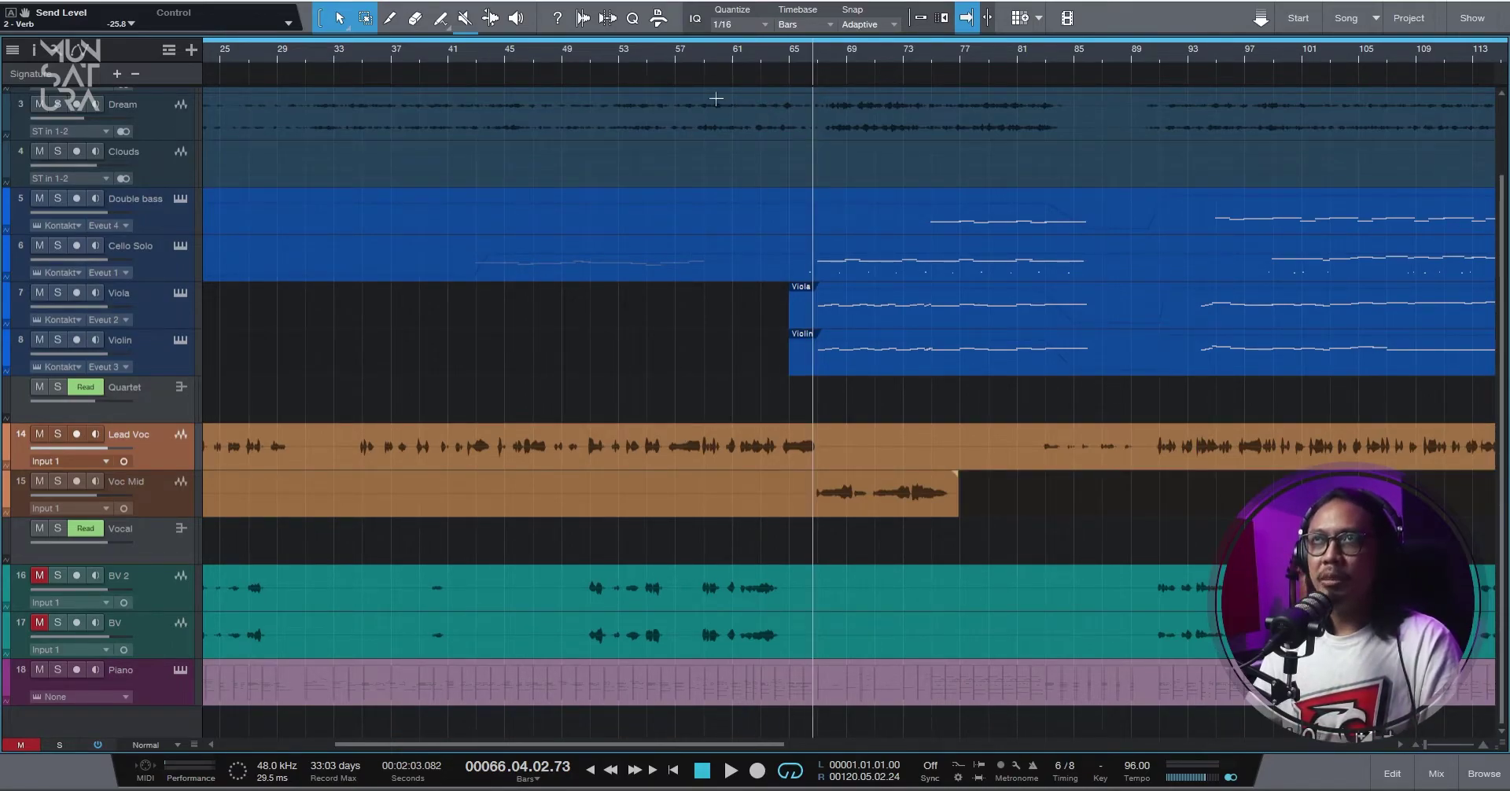
{"action": "left_click_drag", "start_coordinate": [563, 54], "coordinate": [723, 26]}
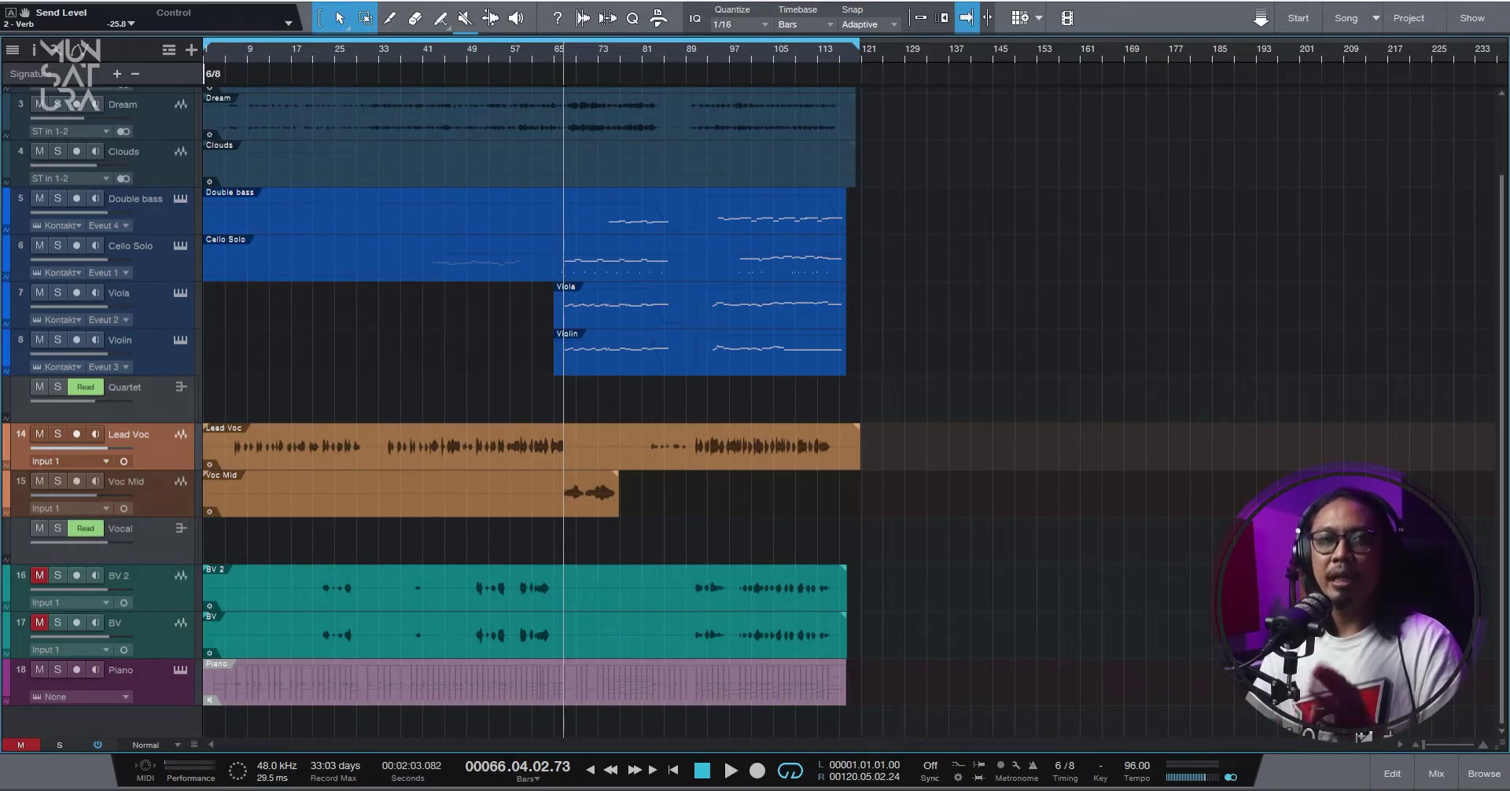
{"action": "left_click_drag", "start_coordinate": [224, 59], "coordinate": [375, 111]}
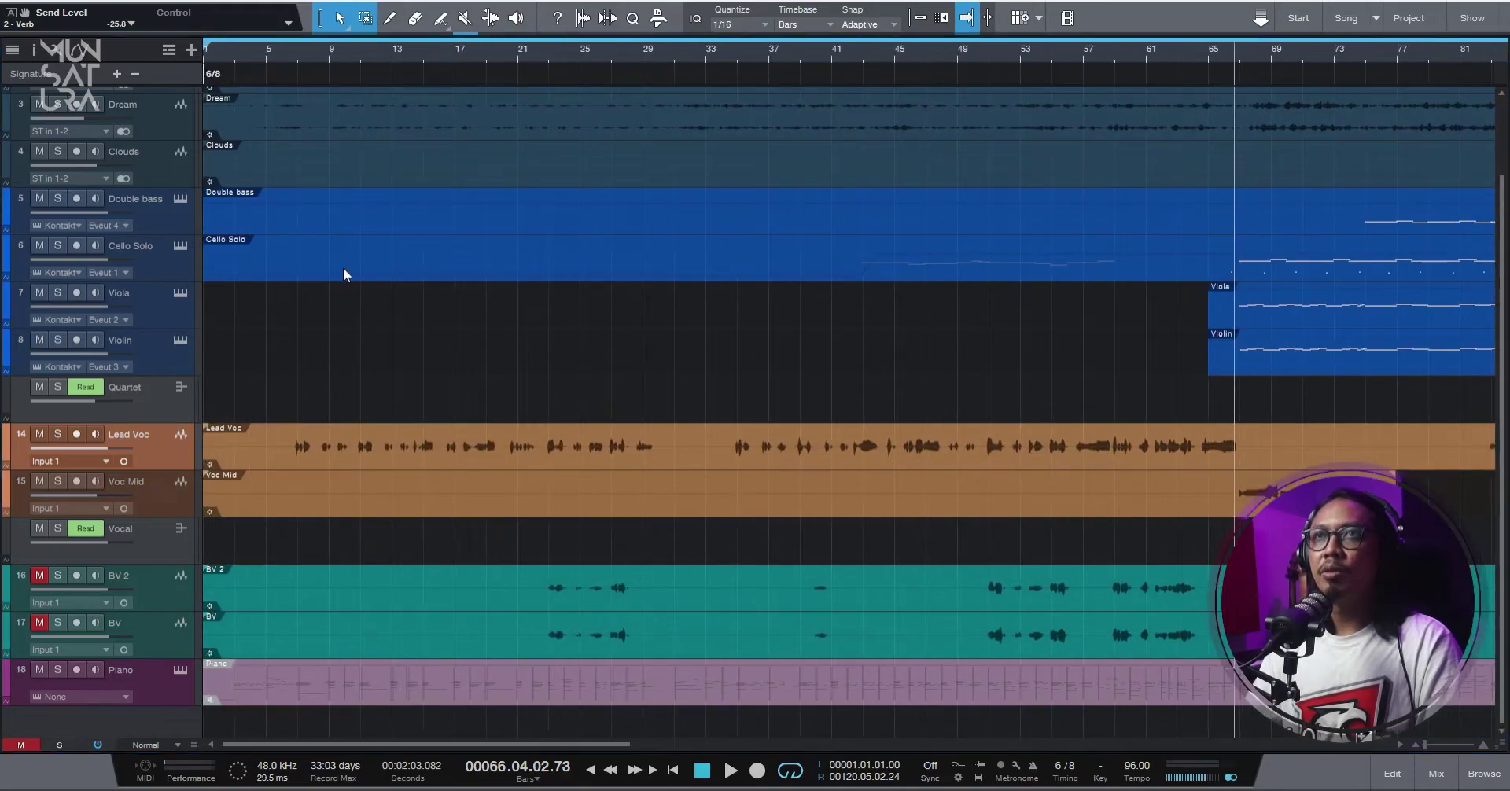
{"action": "left_click", "coordinate": [282, 54]}
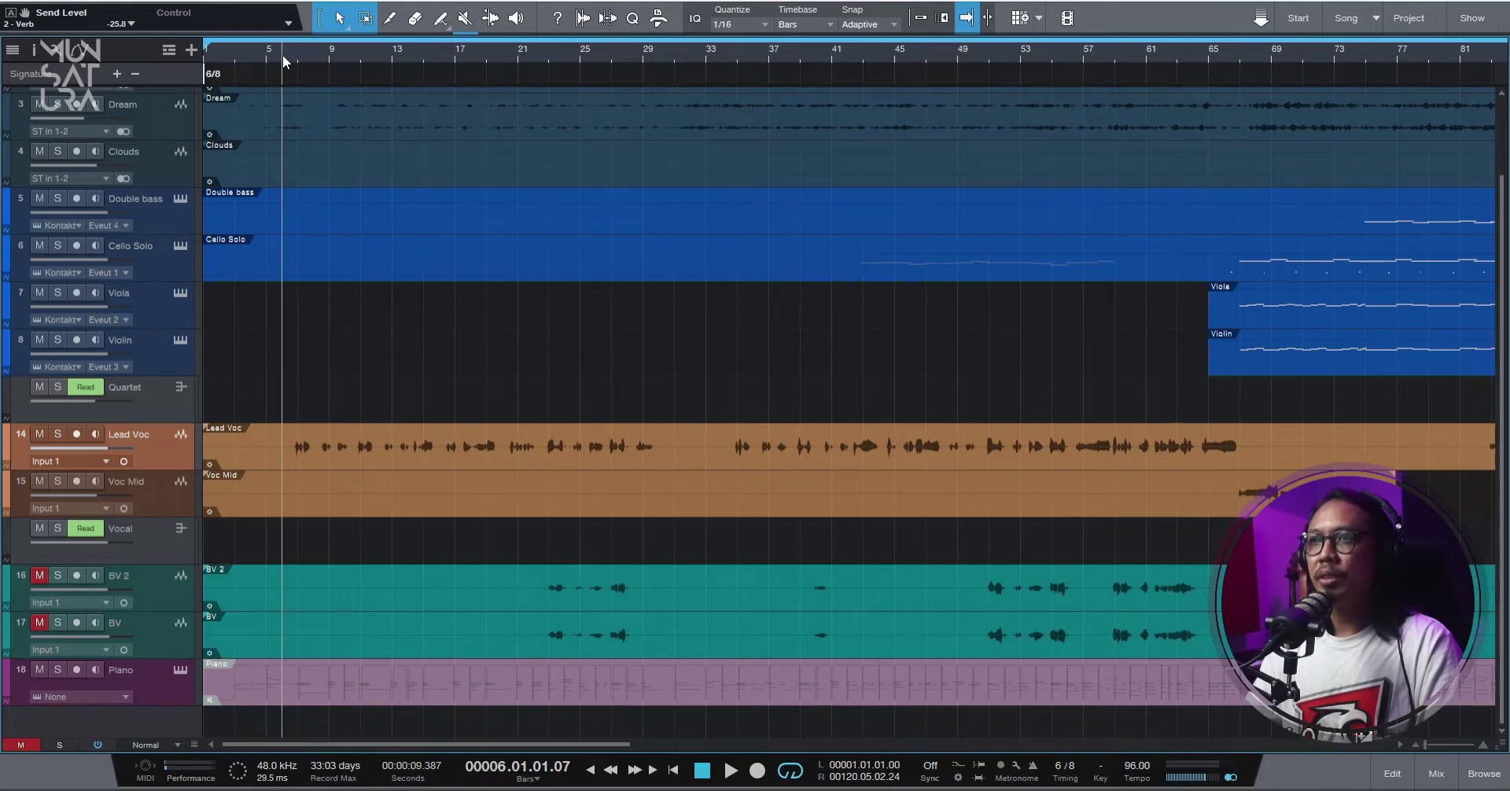
{"action": "key", "text": "F3"}
{"action": "left_click_drag", "start_coordinate": [189, 143], "coordinate": [286, 235]}
{"action": "key", "text": "space"}
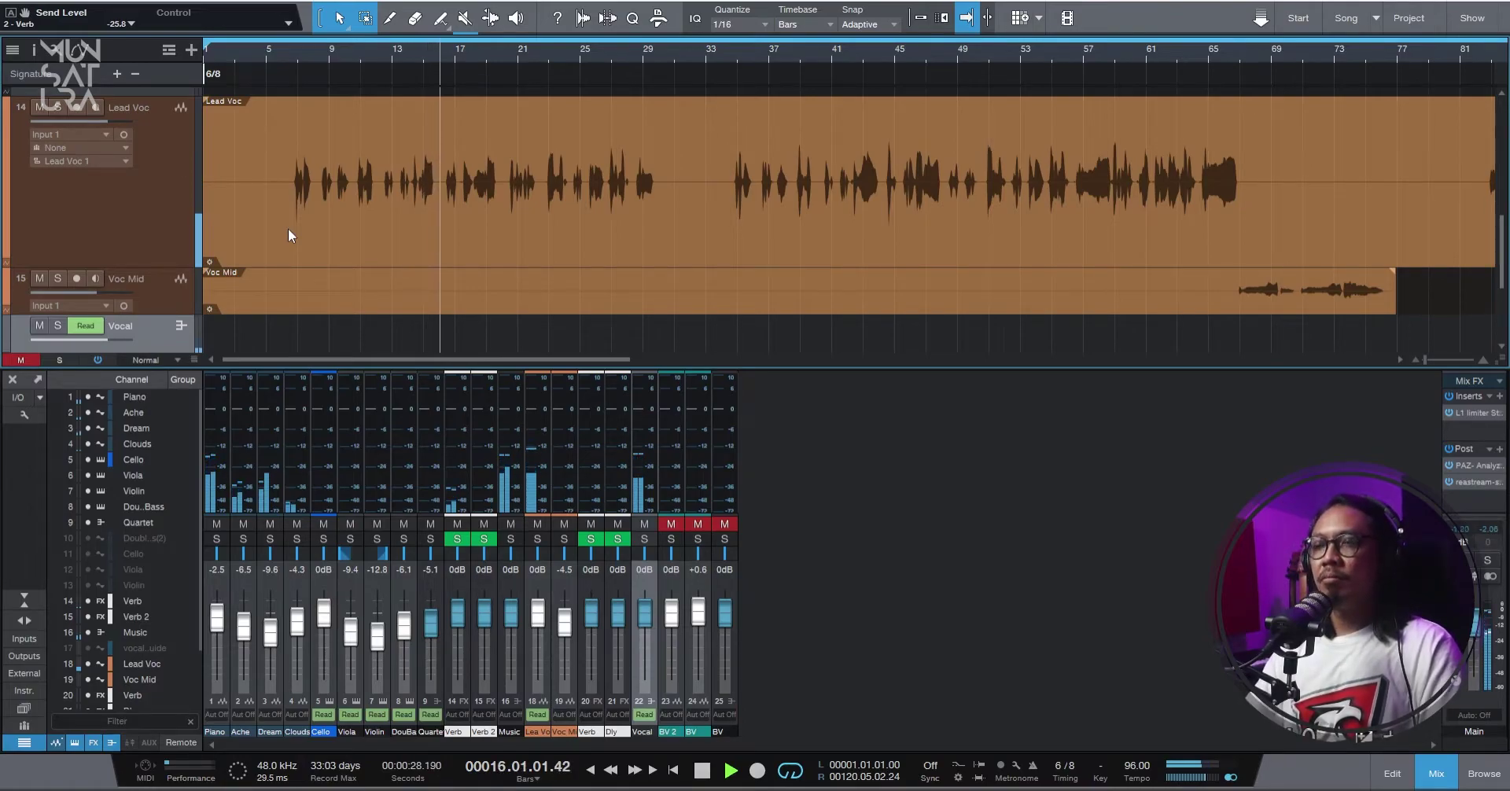
{"action": "key", "text": "space"}
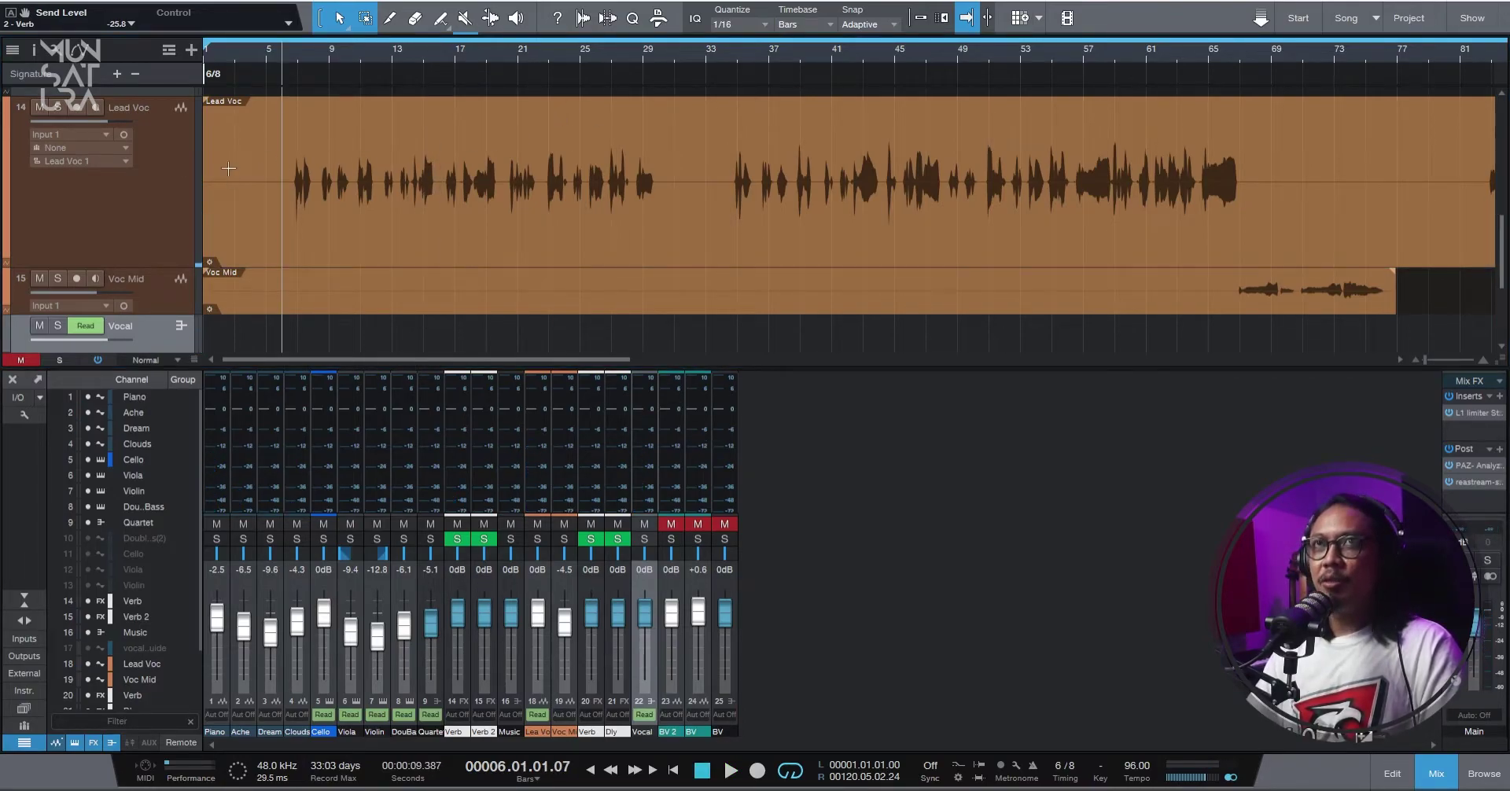
Place the playhead at about bar 34 and open the Pro EQ insert on the Lead Voc channel.
{"action": "left_click_drag", "start_coordinate": [289, 55], "coordinate": [413, 82]}
{"action": "left_click", "coordinate": [364, 54]}
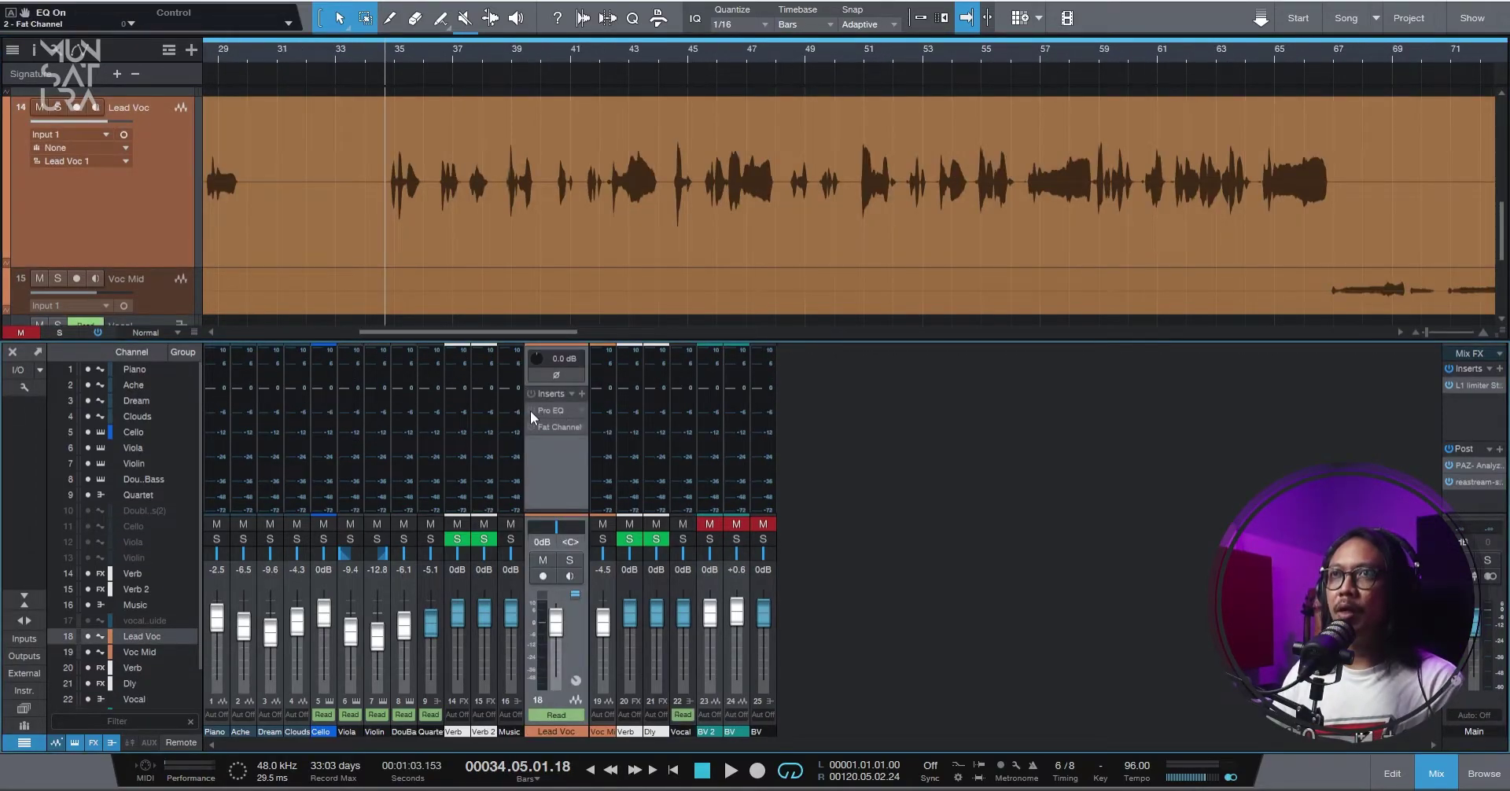
{"action": "left_click", "coordinate": [550, 409]}
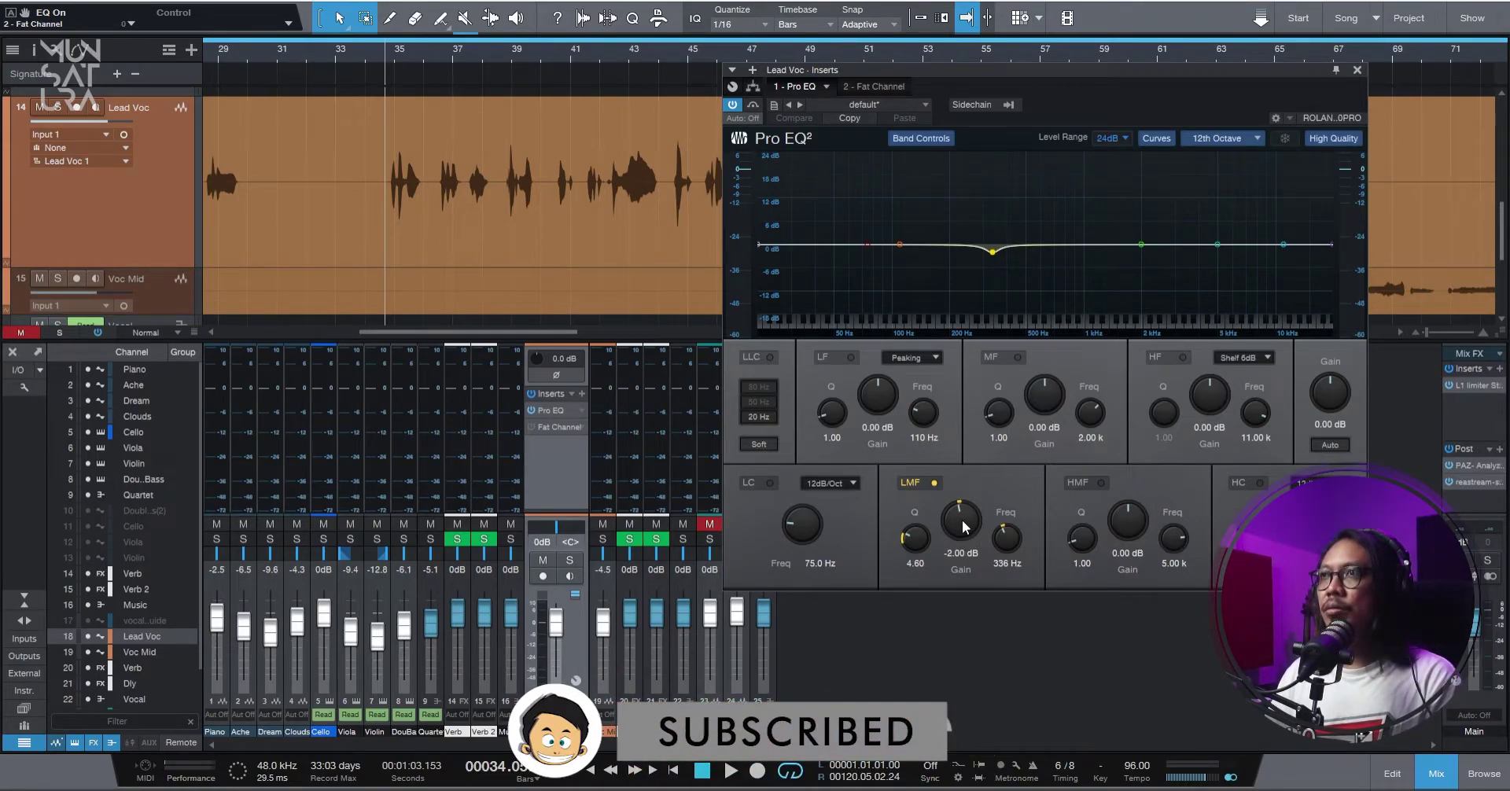
Boost the Lead Voc Pro EQ's LMF gain to 15.04 dB while playing from about bar 34.
{"action": "left_click_drag", "start_coordinate": [967, 555], "coordinate": [964, 331]}
{"action": "key", "text": "space"}
{"action": "left_click", "coordinate": [380, 53]}
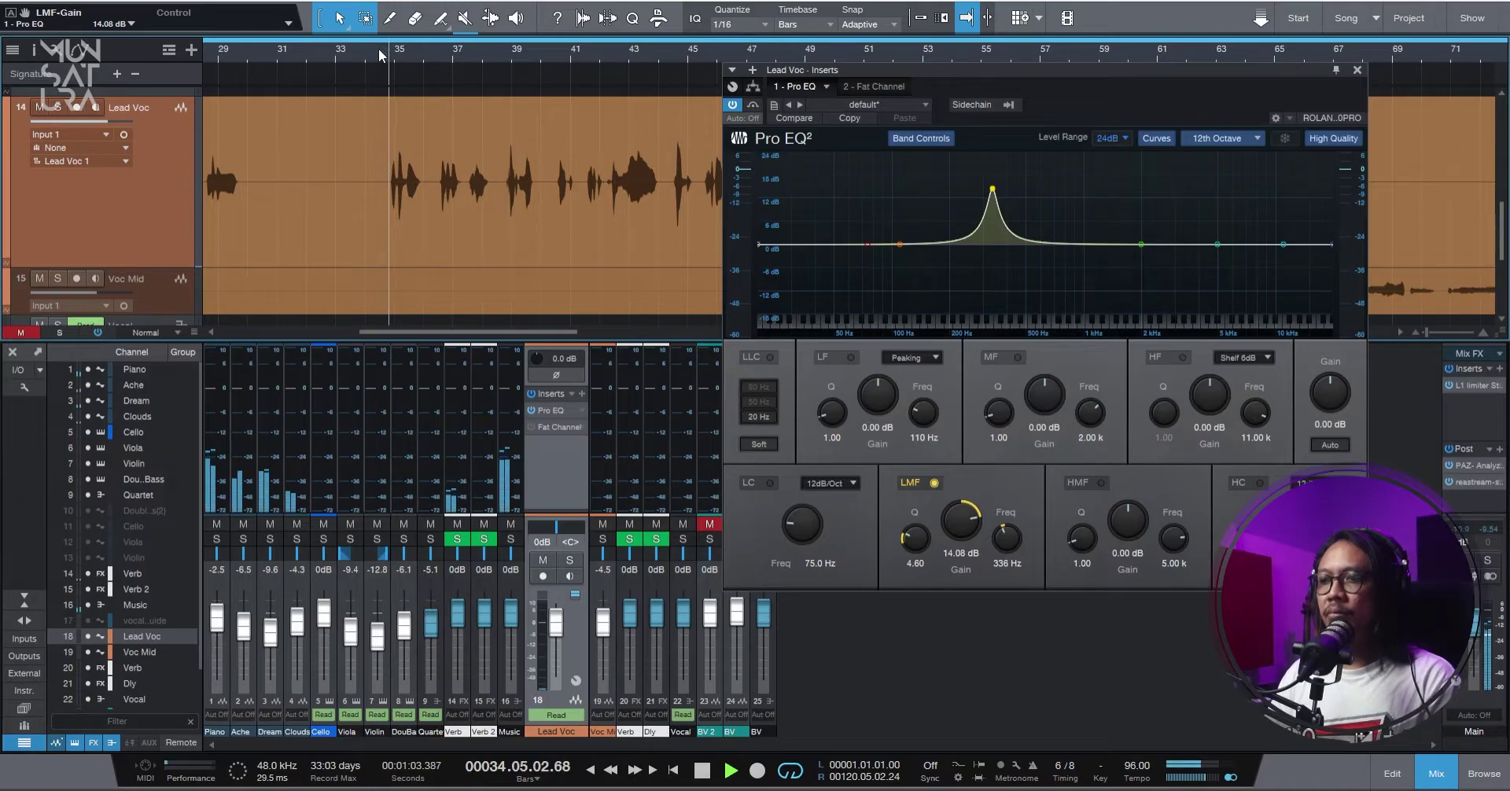
{"action": "left_click_drag", "start_coordinate": [961, 524], "coordinate": [963, 519]}
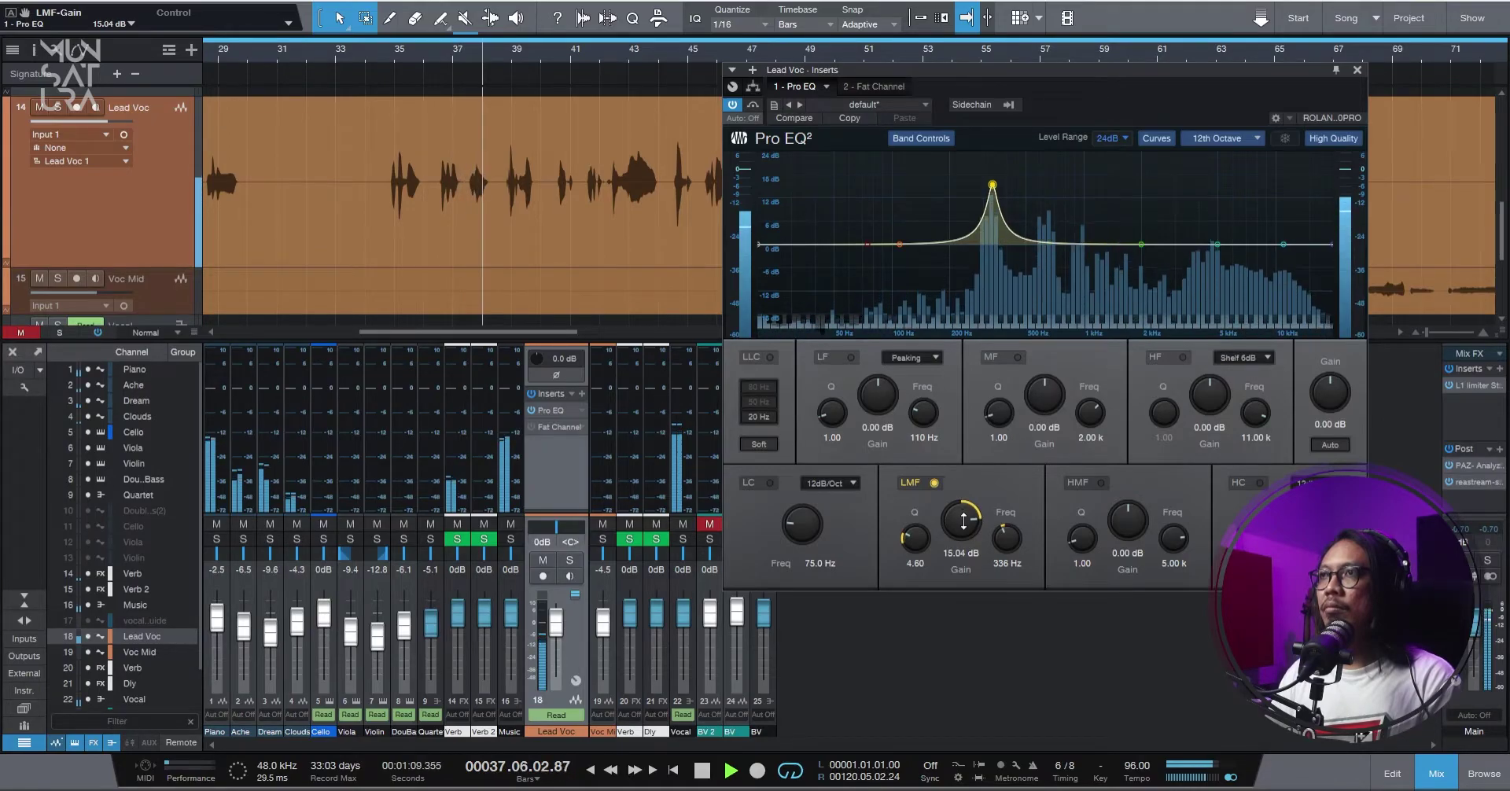
Solo Lead Voc to hear the boosted low-mid band alone, release the solo and stop playback.
{"action": "left_click", "coordinate": [574, 560]}
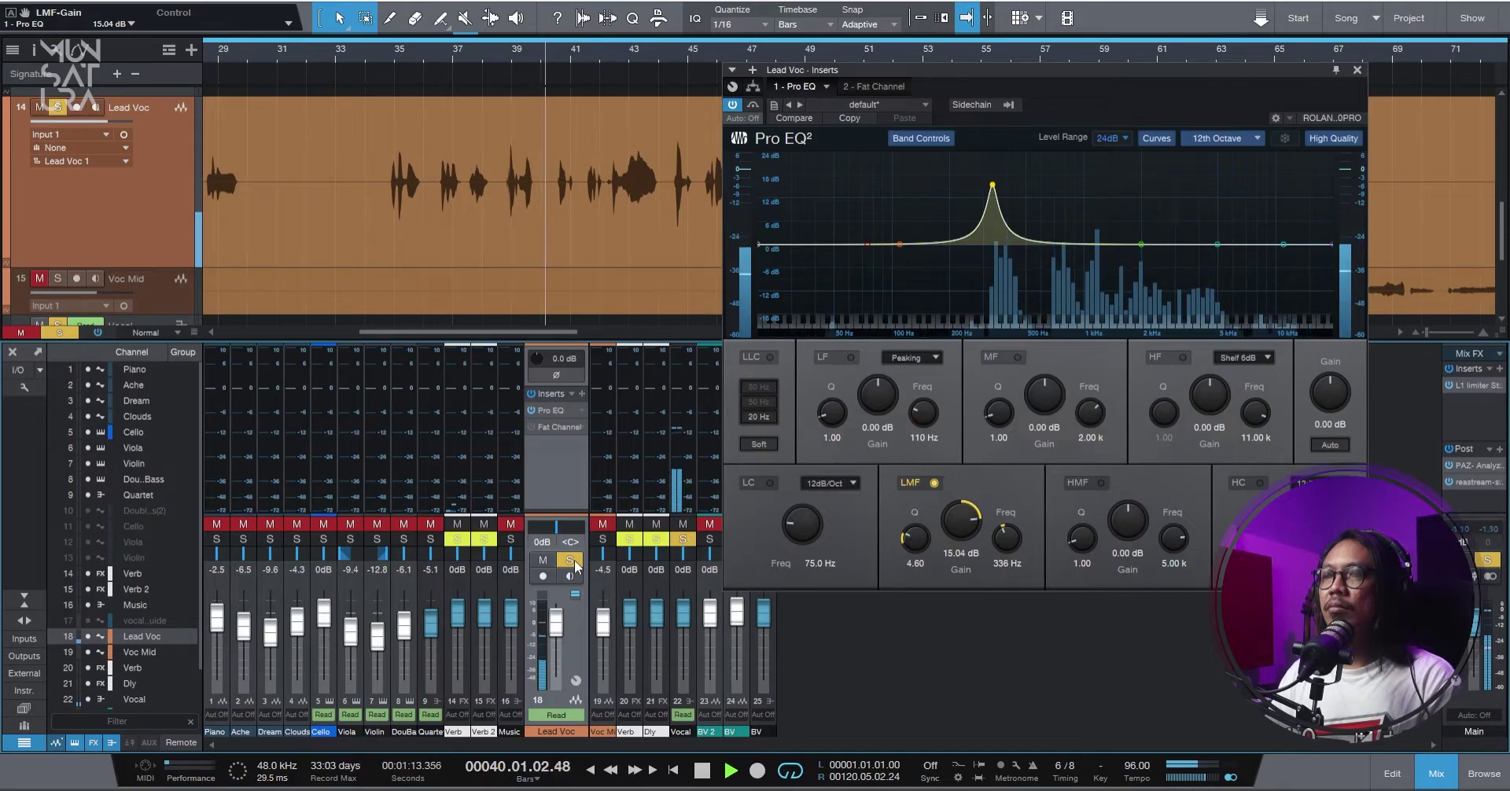
{"action": "left_click", "coordinate": [571, 560]}
{"action": "key", "text": "space"}
Set the LMF gain in the Lead Voc Pro EQ to -2.00 dB.
{"action": "left_click", "coordinate": [961, 552]}
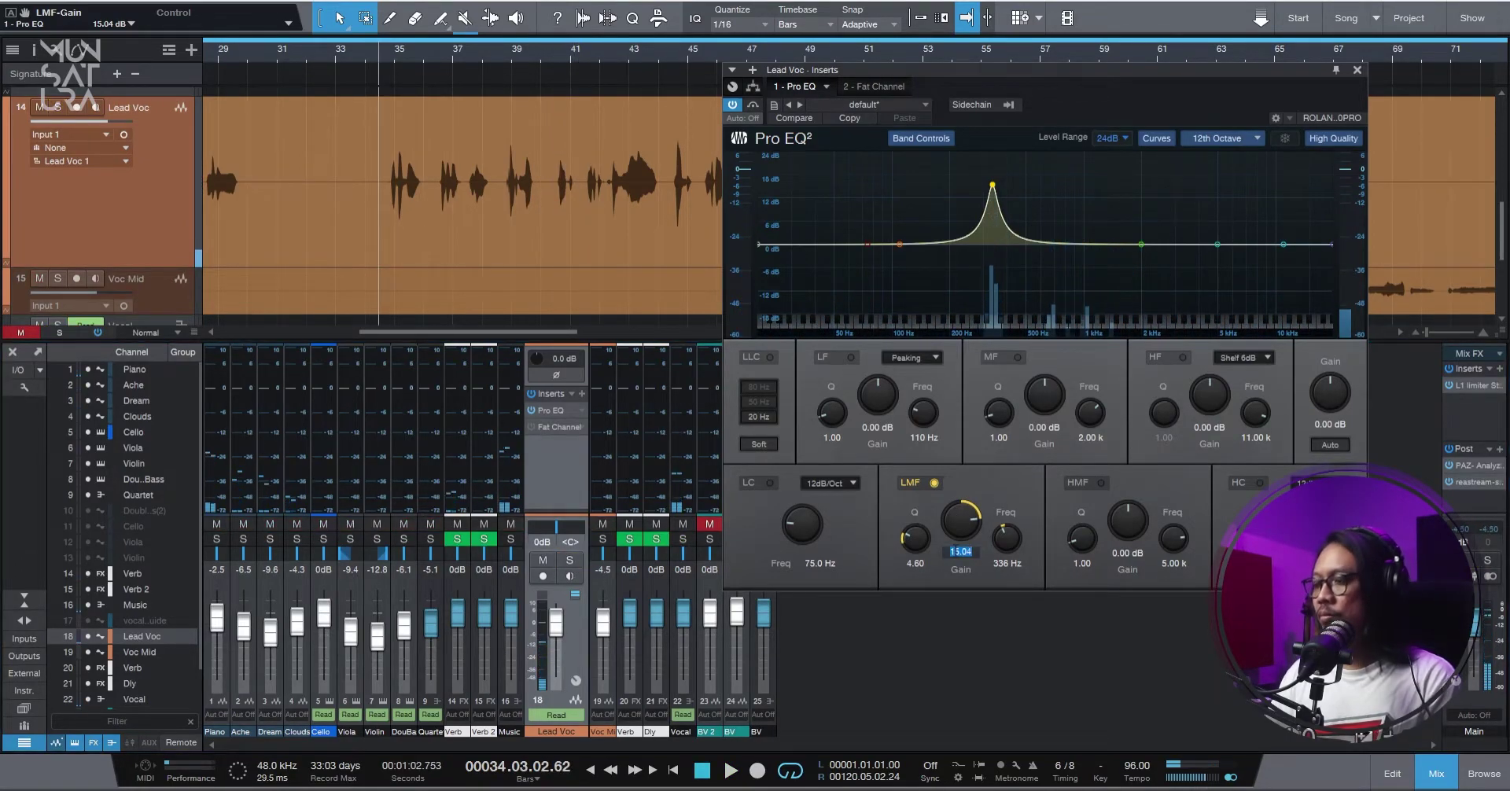
{"action": "key", "text": "Return"}
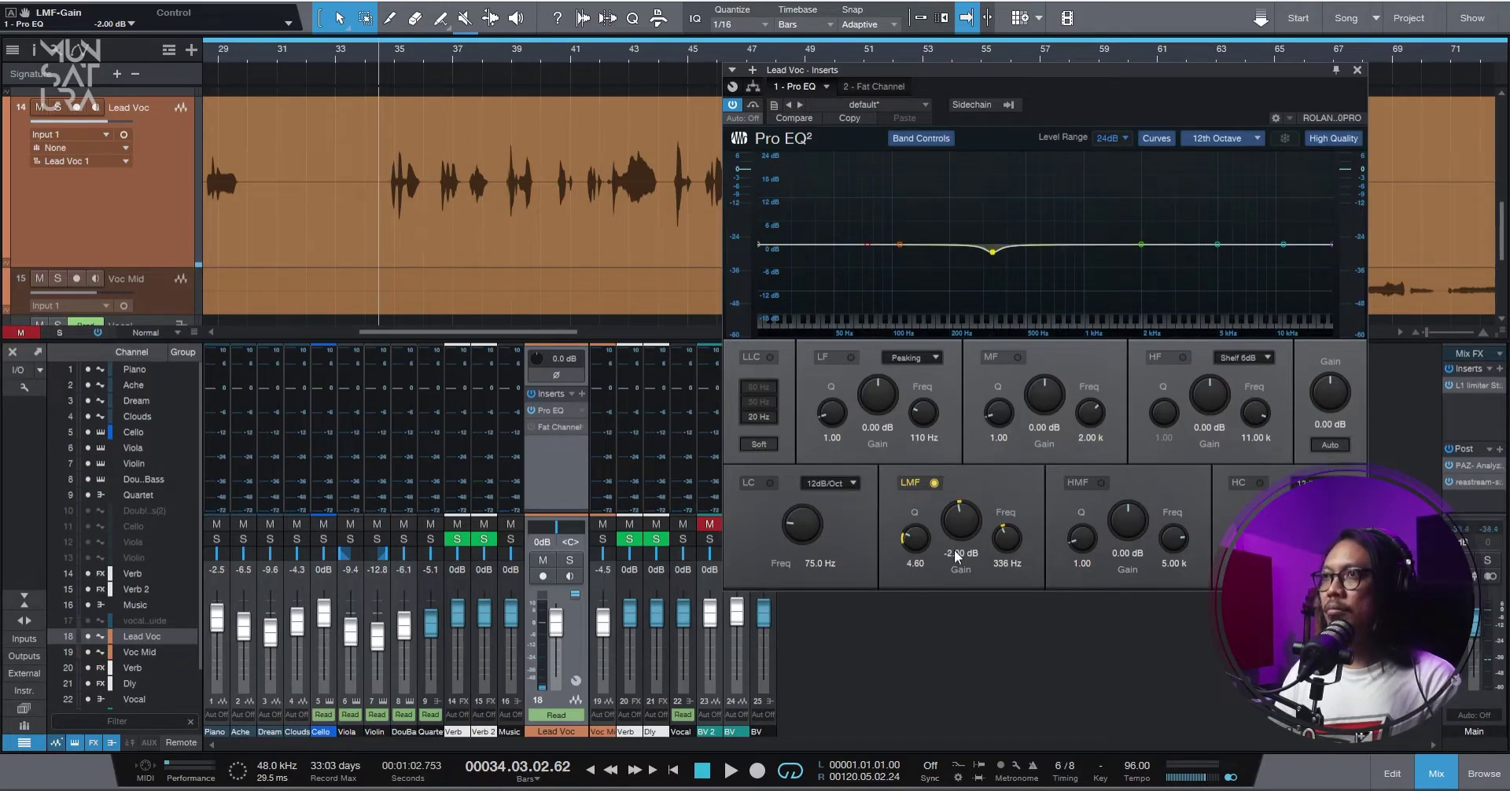
Open and activate the Lead Voc Fat Channel insert, then swap its compressor and equalizer order and swap it back.
{"action": "left_click", "coordinate": [557, 428]}
{"action": "left_click", "coordinate": [961, 140]}
{"action": "left_click_drag", "start_coordinate": [1023, 73], "coordinate": [761, 59]}
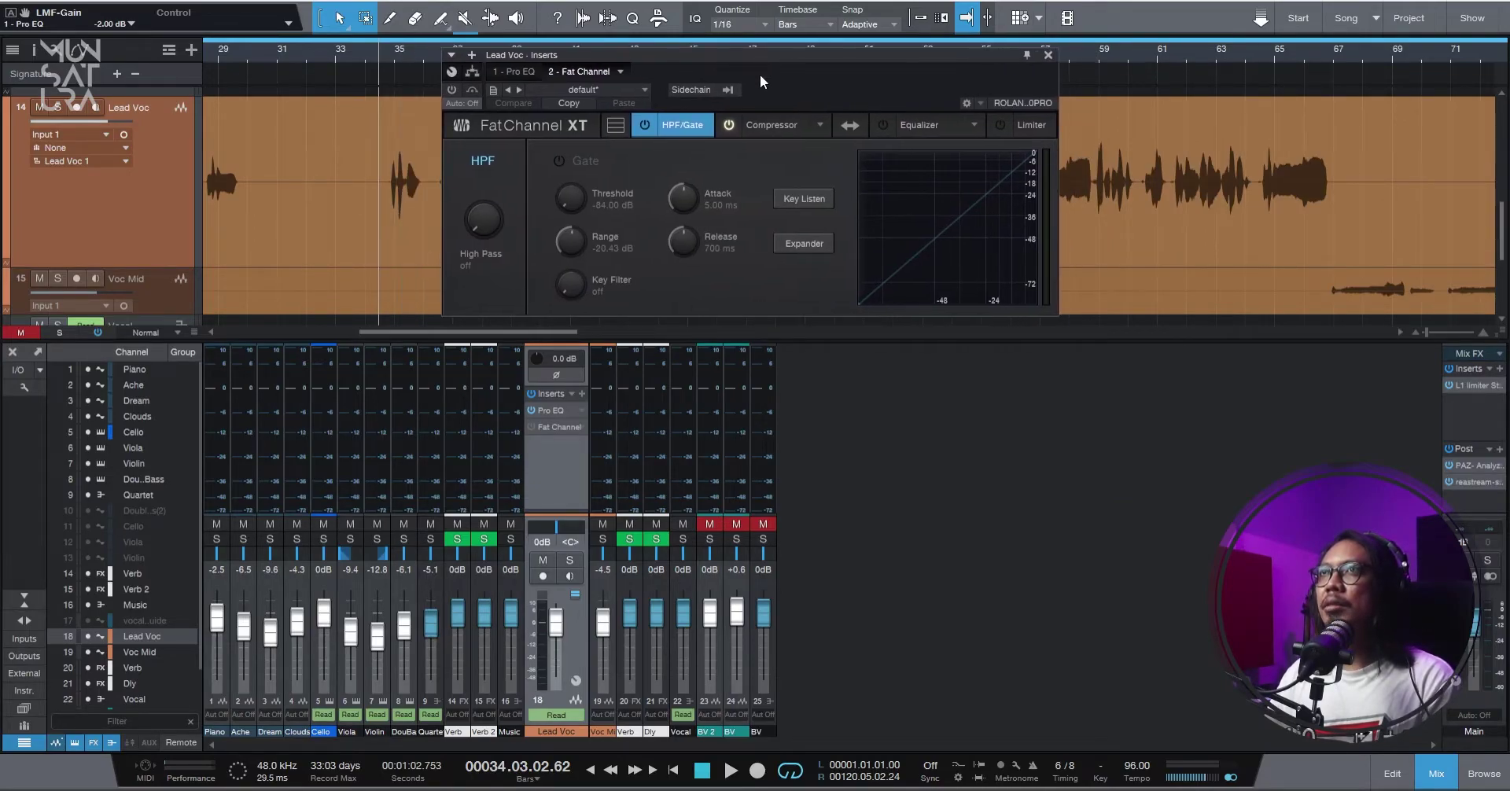
{"action": "left_click", "coordinate": [849, 126]}
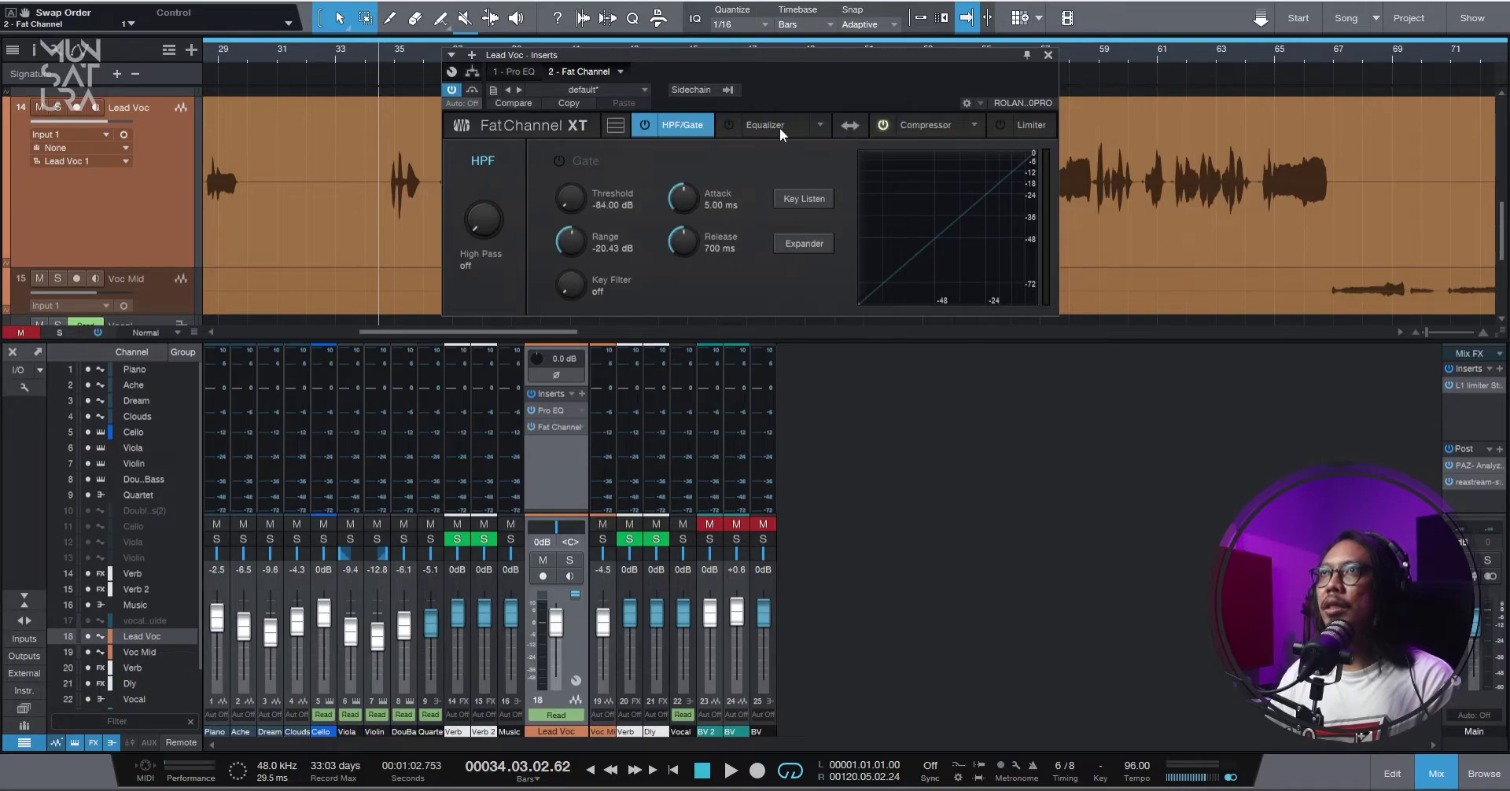
{"action": "left_click", "coordinate": [850, 125]}
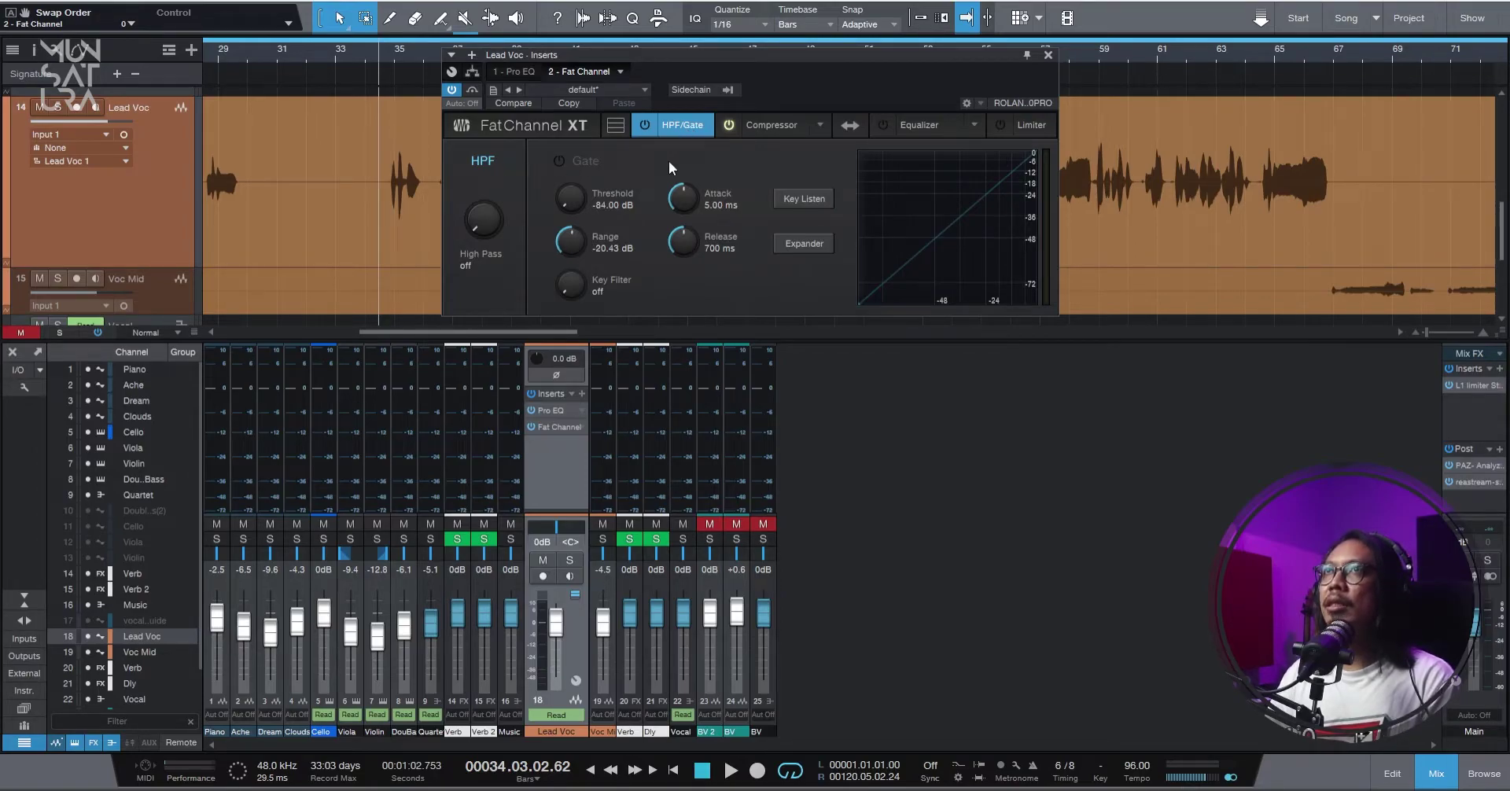
Browse the Fat Channel compressor and equalizer models, choose the Passive EQ and return to the Tube compressor.
{"action": "left_click", "coordinate": [774, 125]}
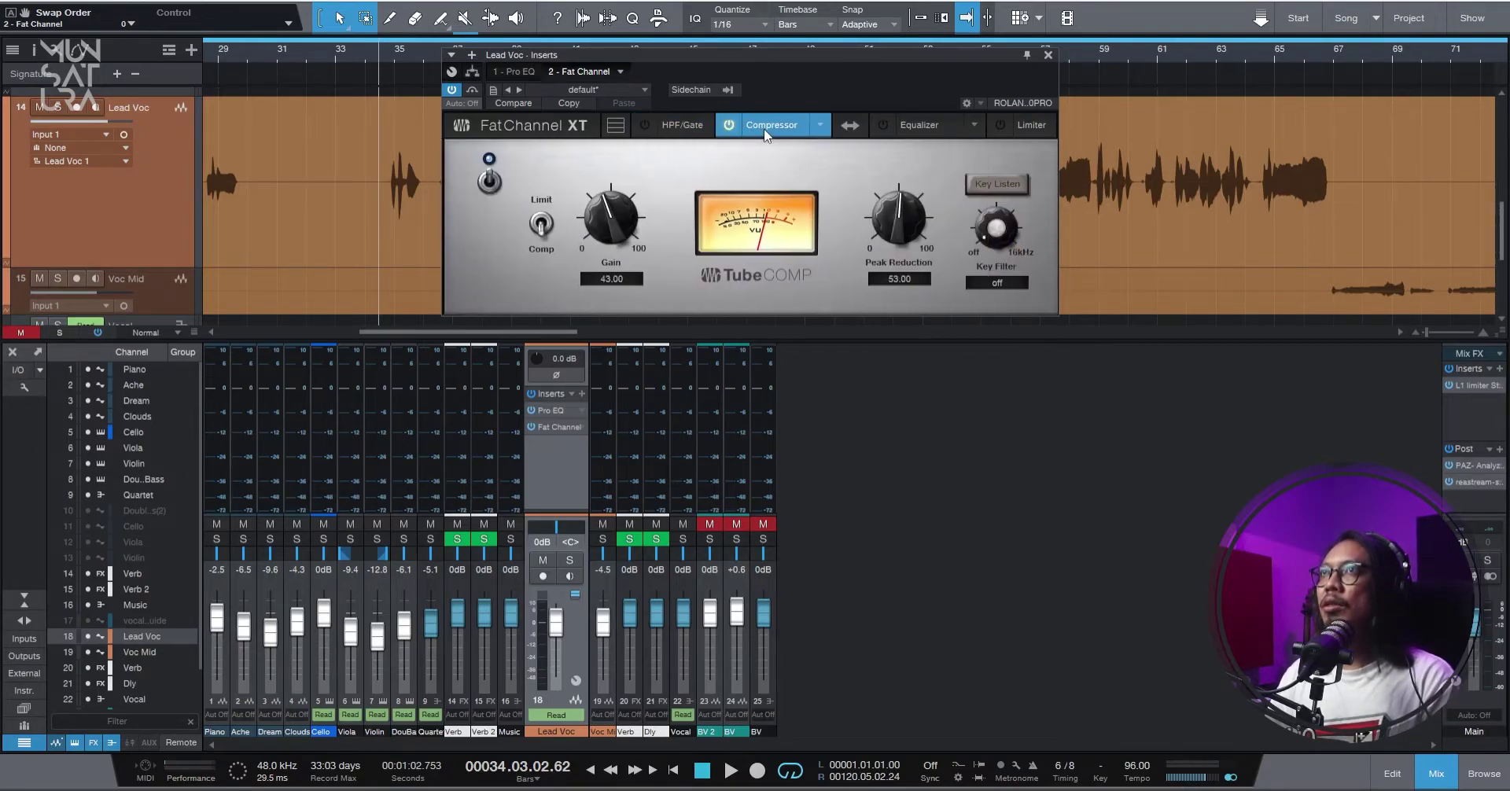
{"action": "left_click", "coordinate": [820, 125]}
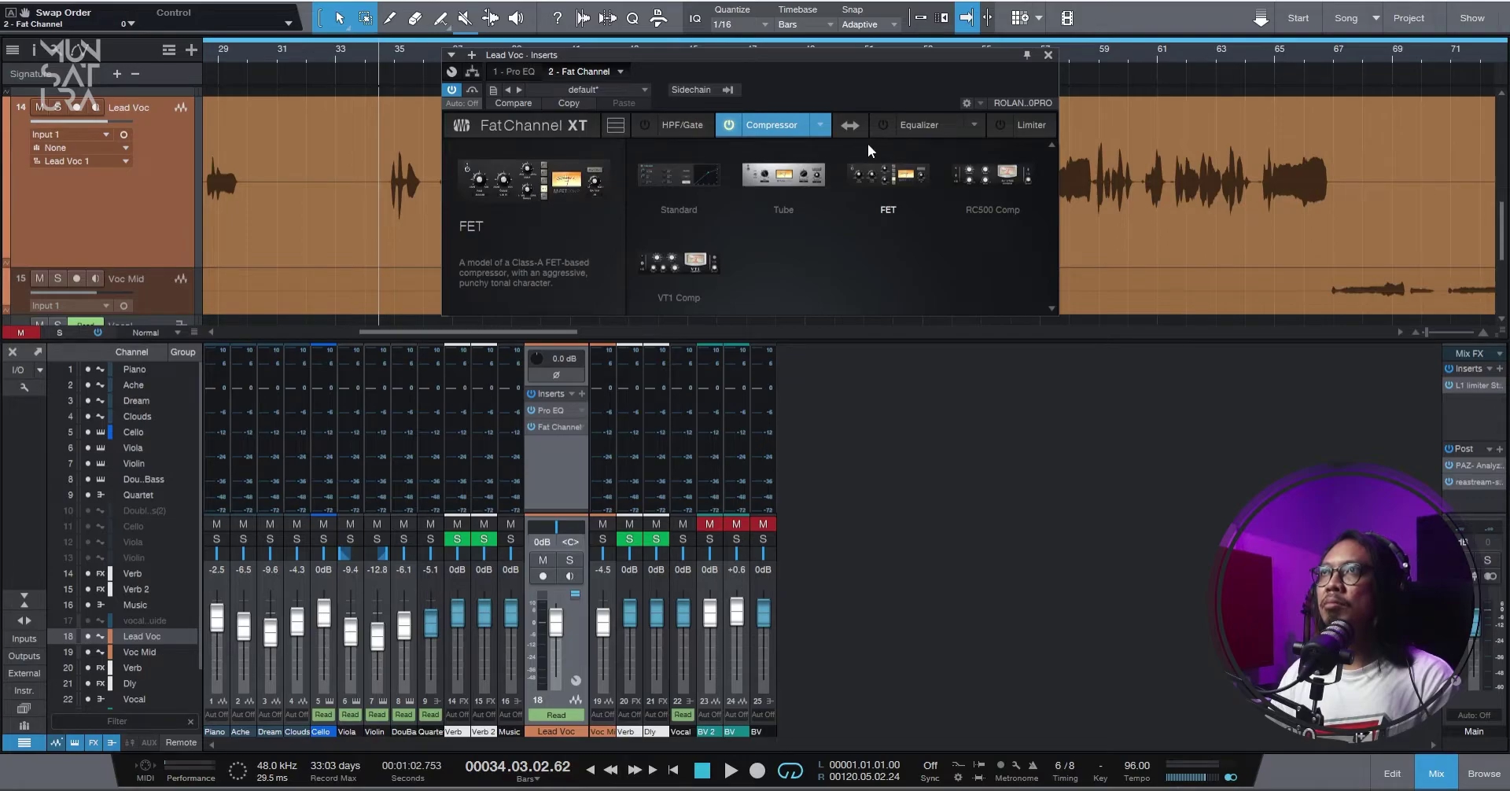
{"action": "left_click", "coordinate": [973, 126]}
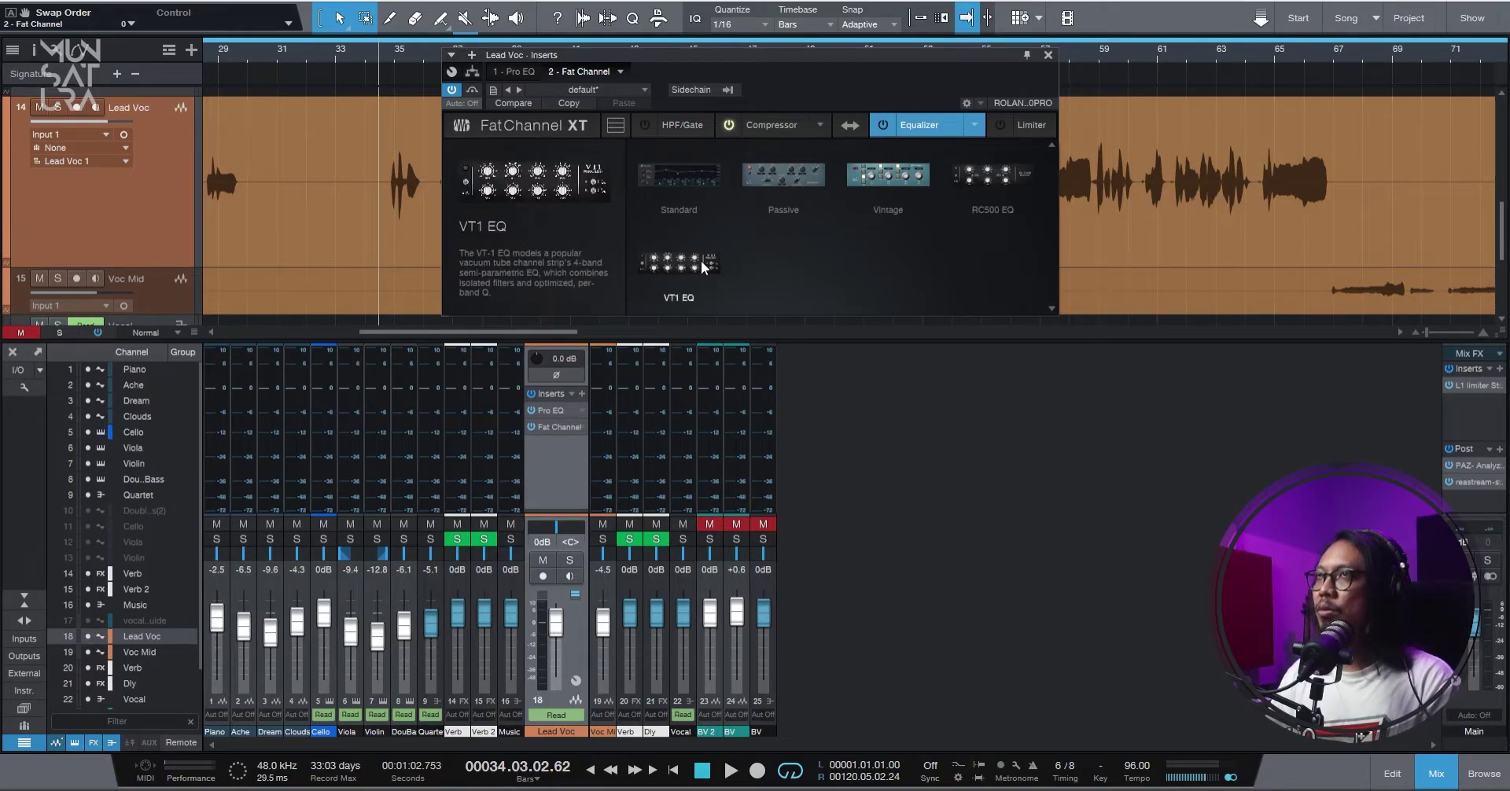
{"action": "left_click", "coordinate": [783, 177]}
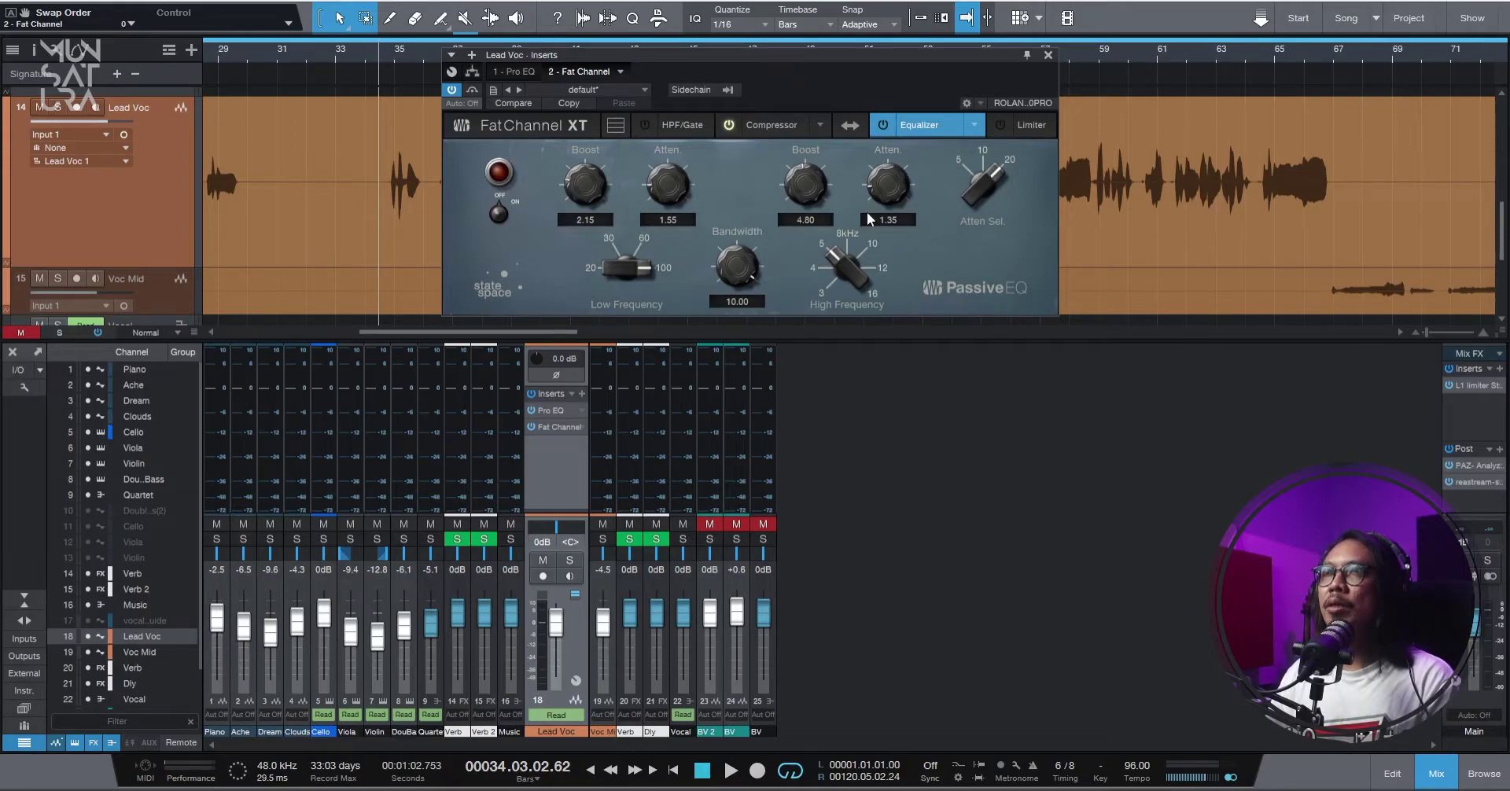
{"action": "left_click", "coordinate": [770, 128]}
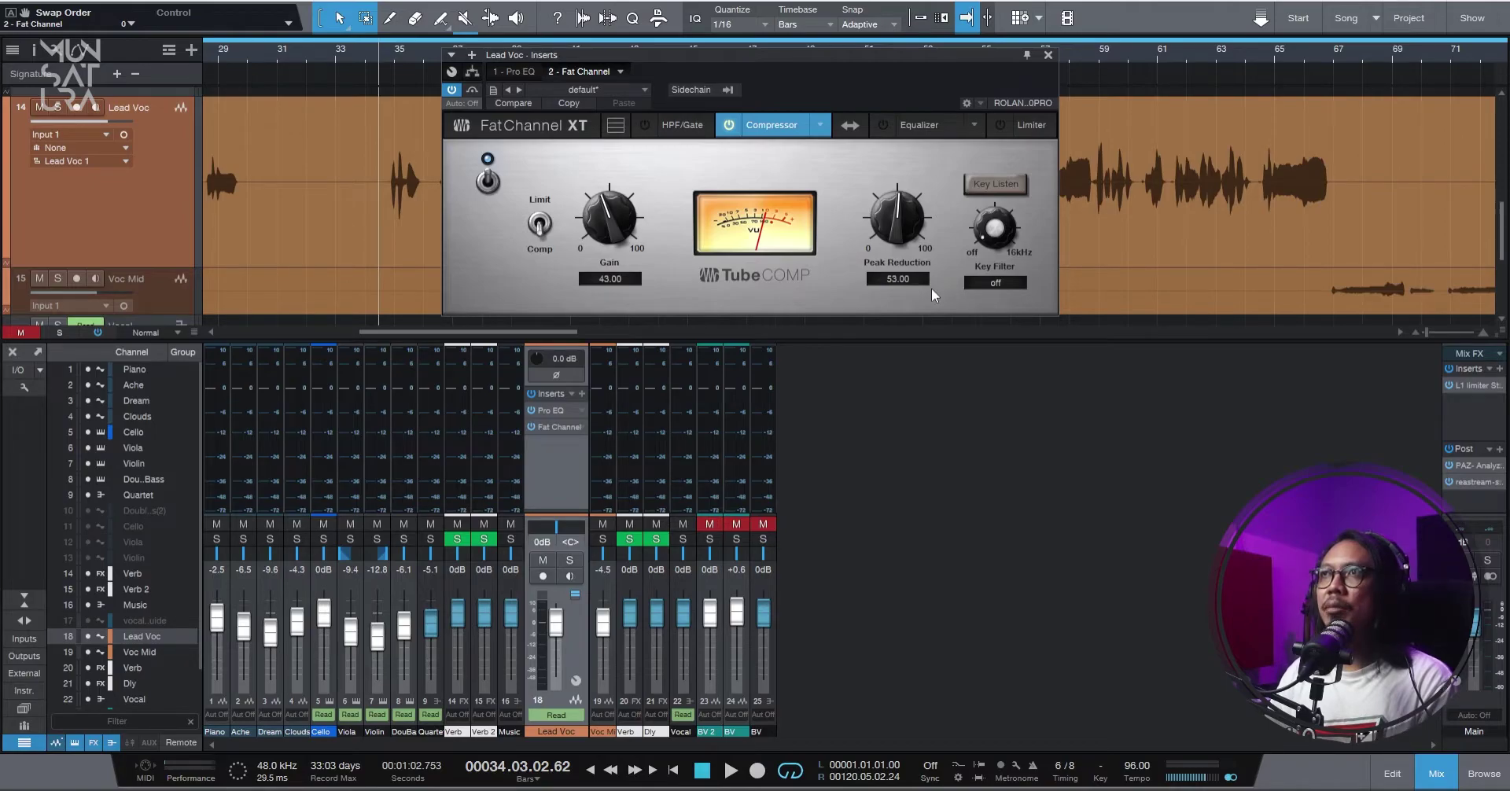
Place the playhead at about bar 44 and play the song with the Tube compressor active on Lead Voc.
{"action": "left_click_drag", "start_coordinate": [797, 59], "coordinate": [1040, 314]}
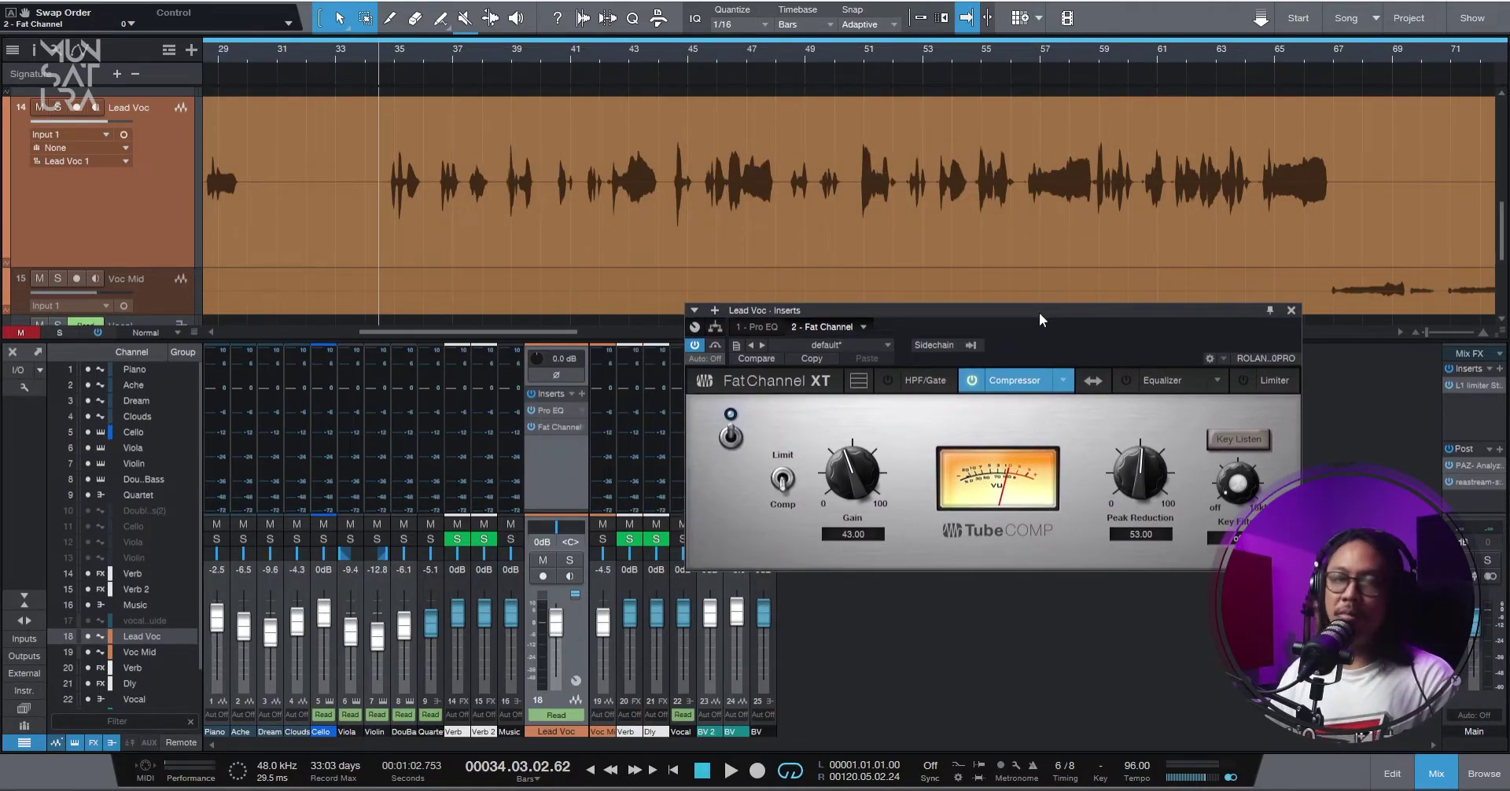
{"action": "key", "text": "w"}
{"action": "key", "text": "w"}
{"action": "key", "text": "w"}
{"action": "key", "text": "e"}
{"action": "key", "text": "e"}
{"action": "key", "text": "e"}
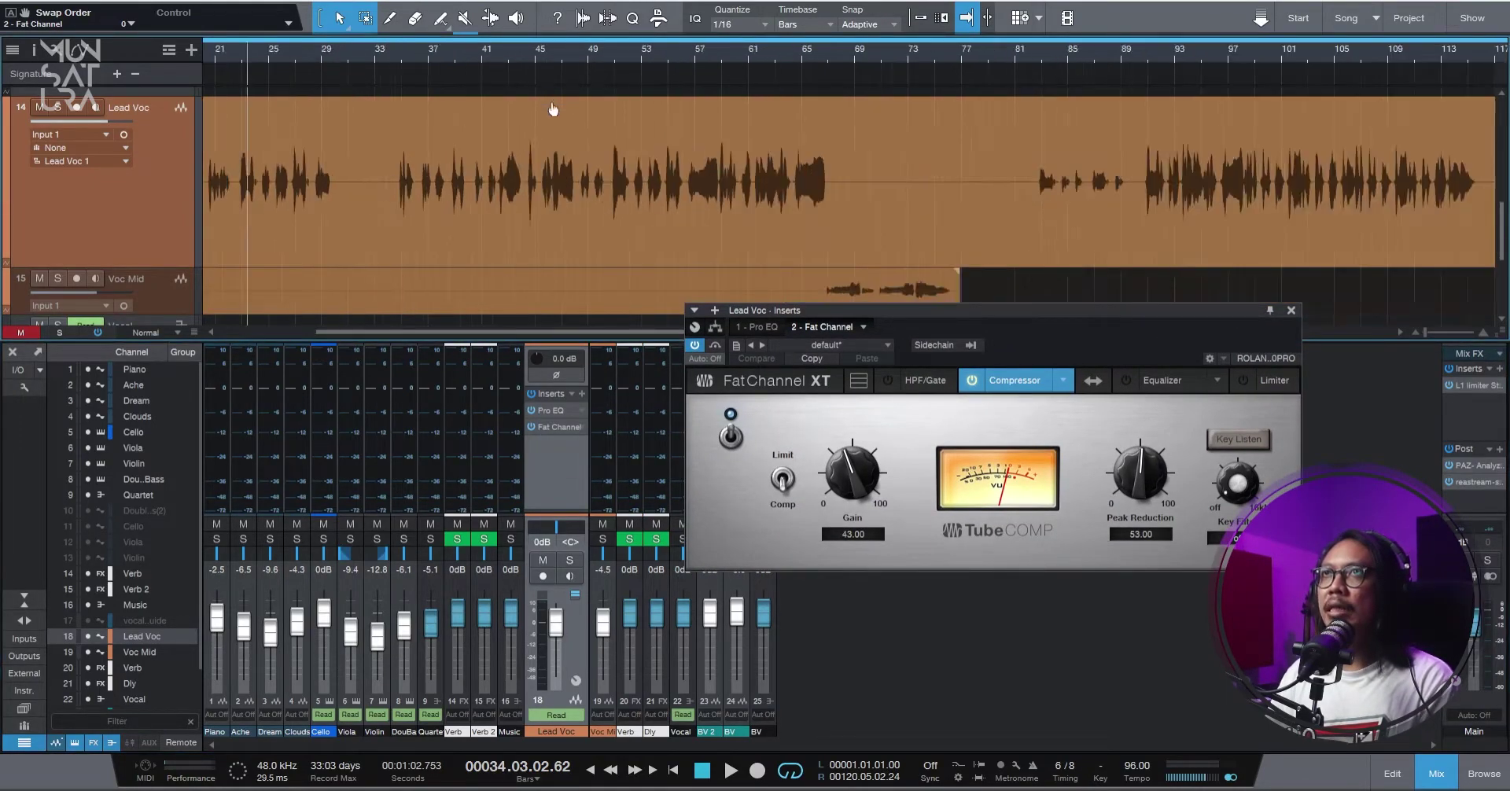
{"action": "left_click", "coordinate": [354, 50]}
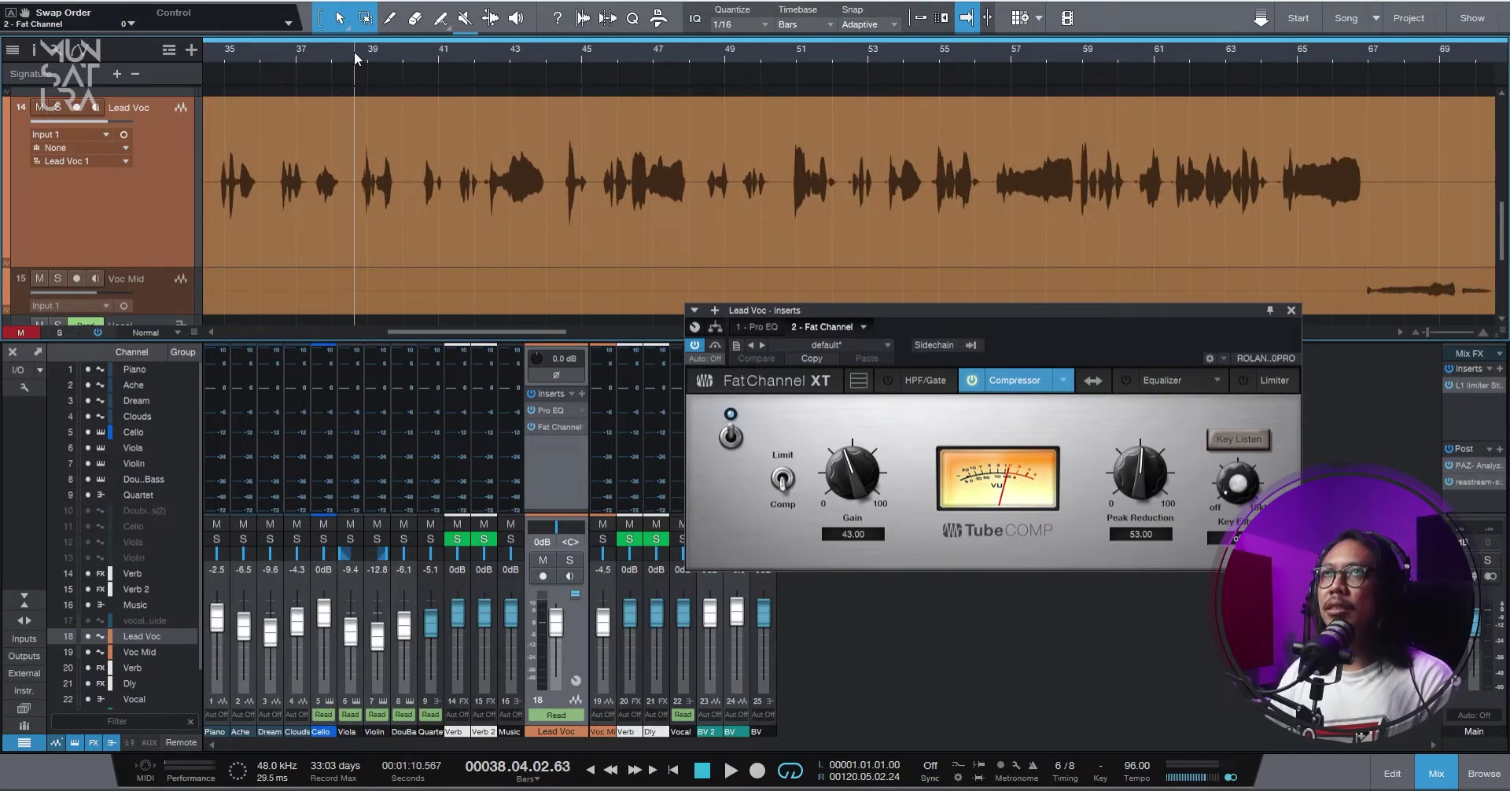
{"action": "left_click", "coordinate": [549, 50]}
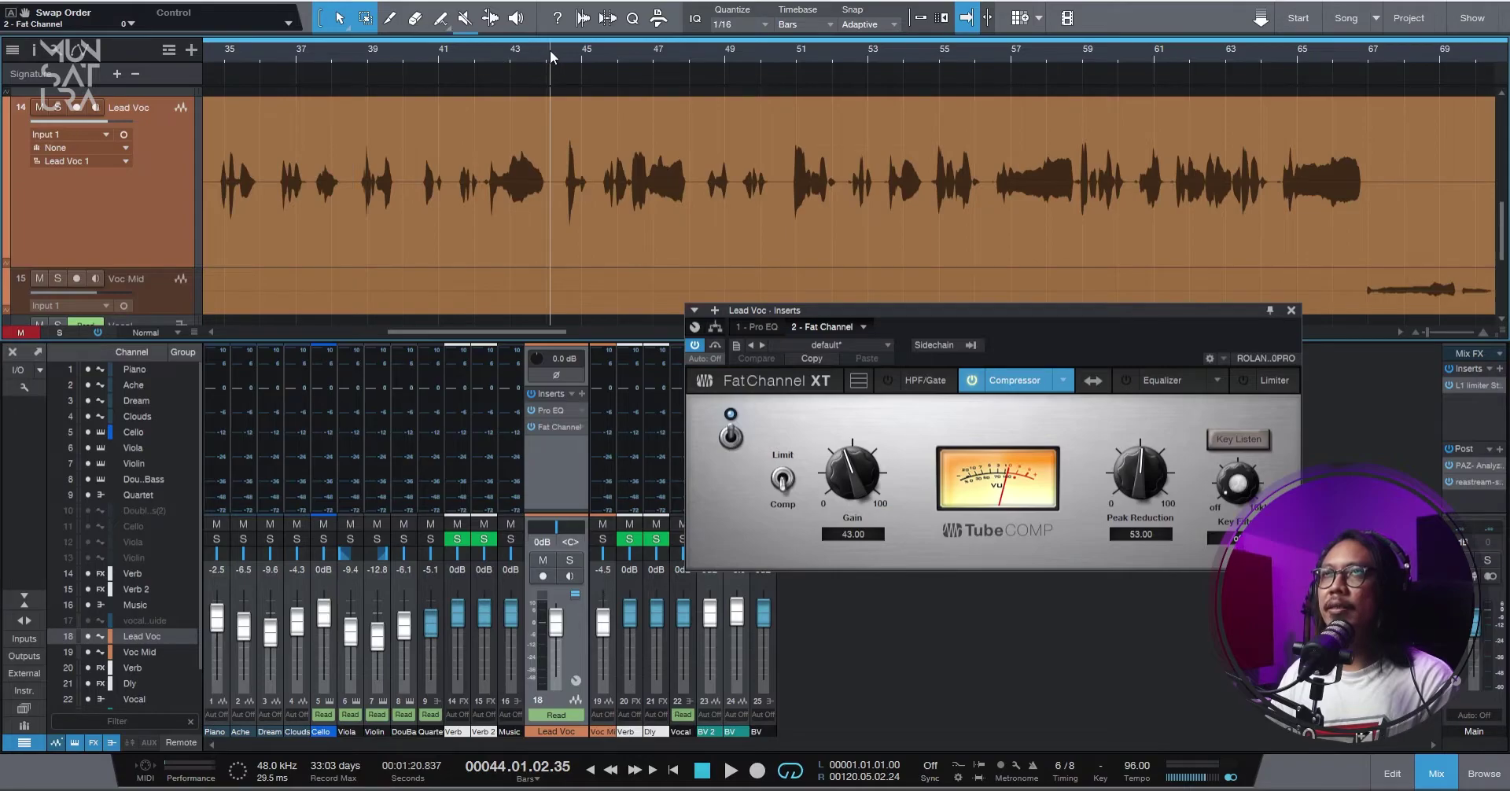
{"action": "key", "text": "space"}
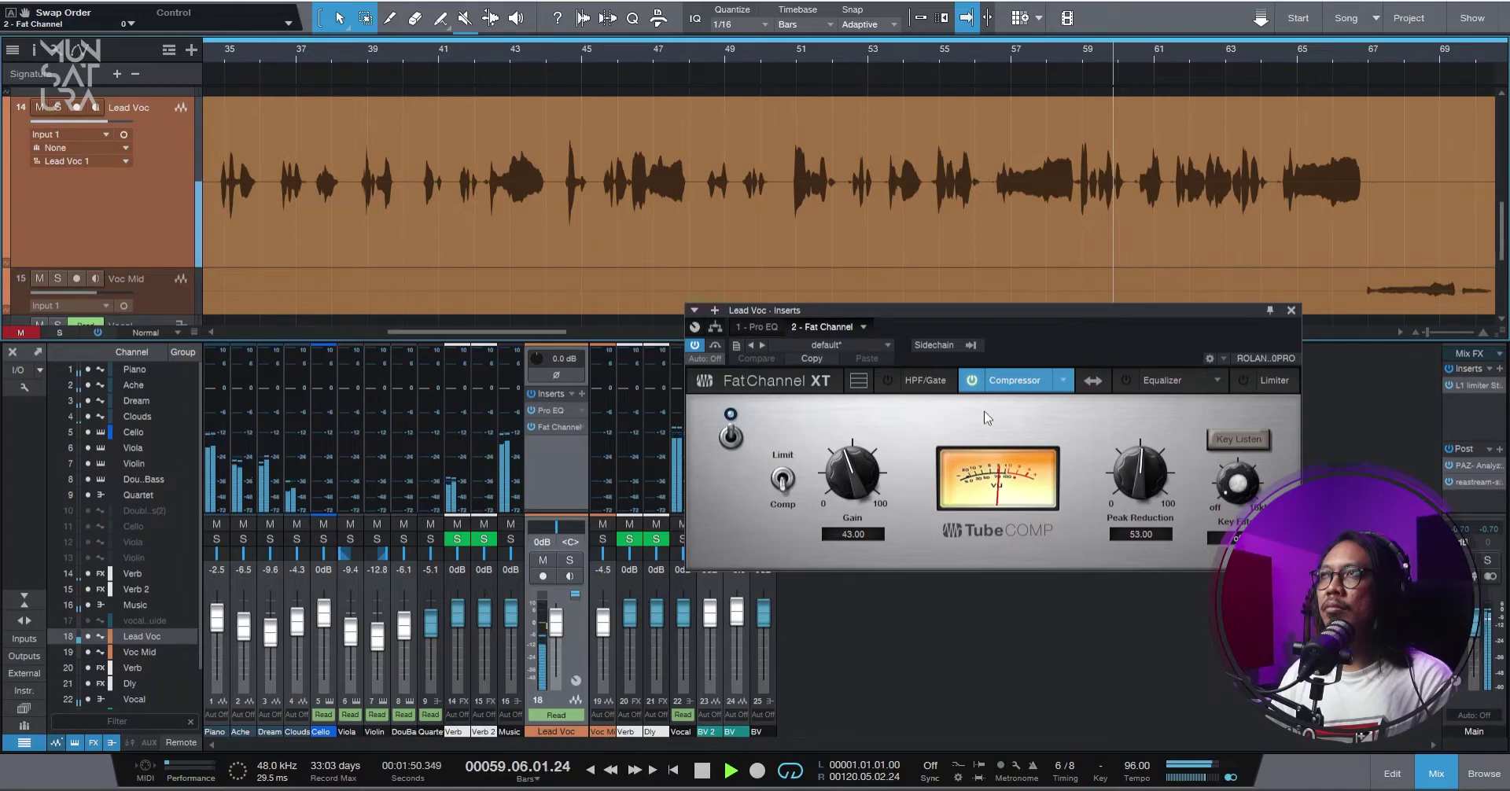
Stop playback, set the Tube compressor's Peak Reduction to 48.00 and play again from bar 44.
{"action": "key", "text": "space"}
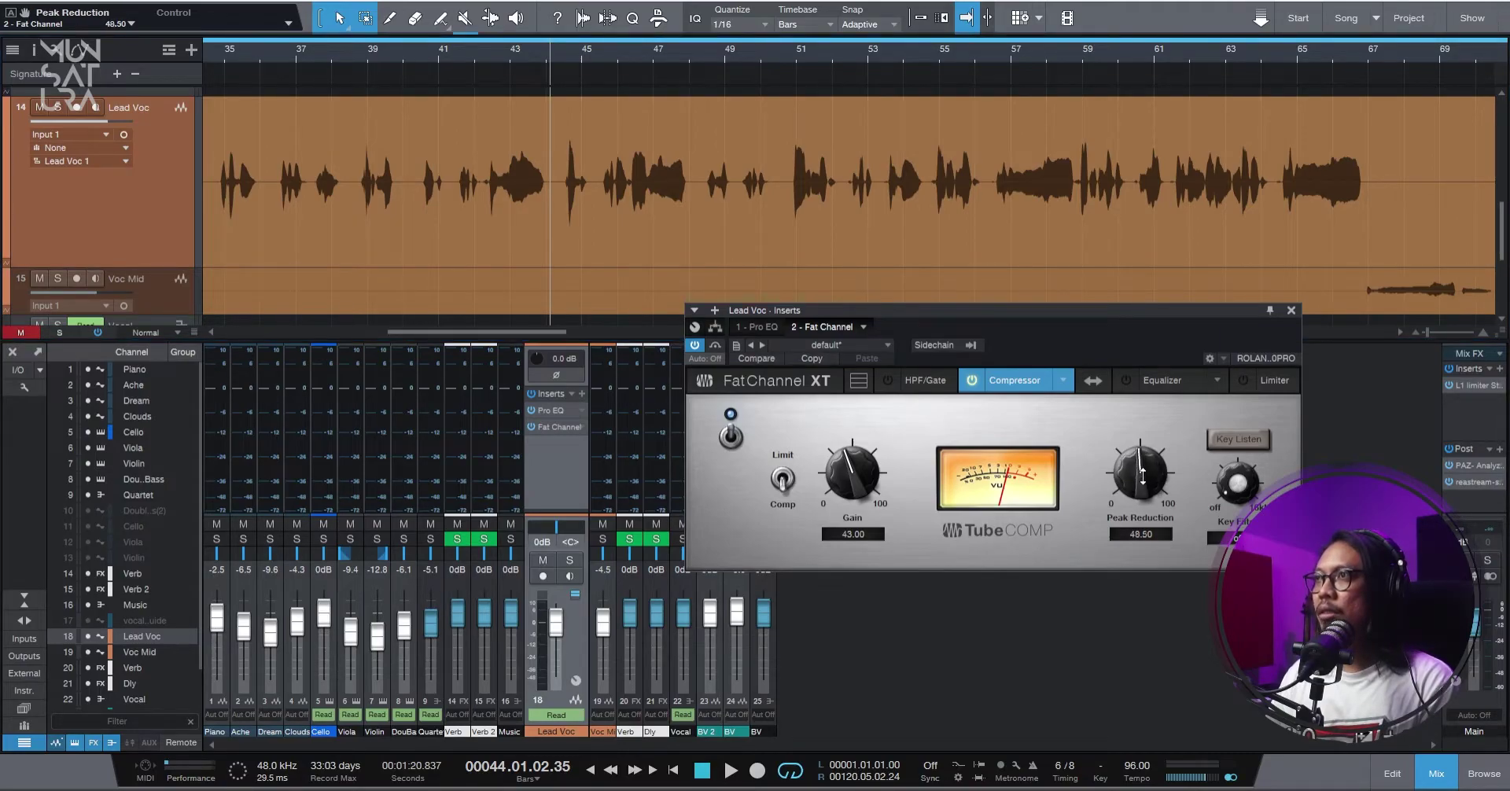
{"action": "key", "text": "space"}
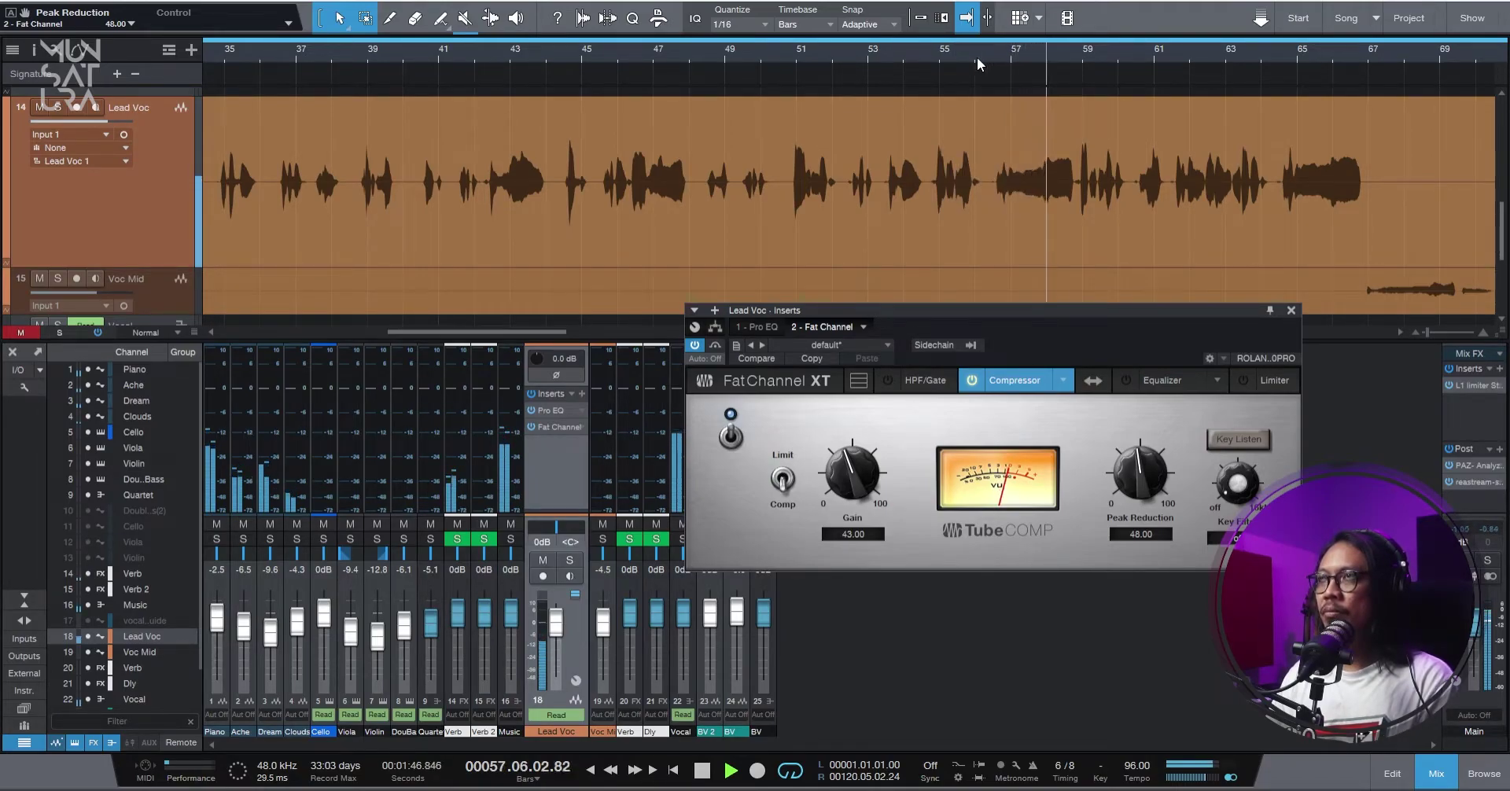
{"action": "key", "text": "space"}
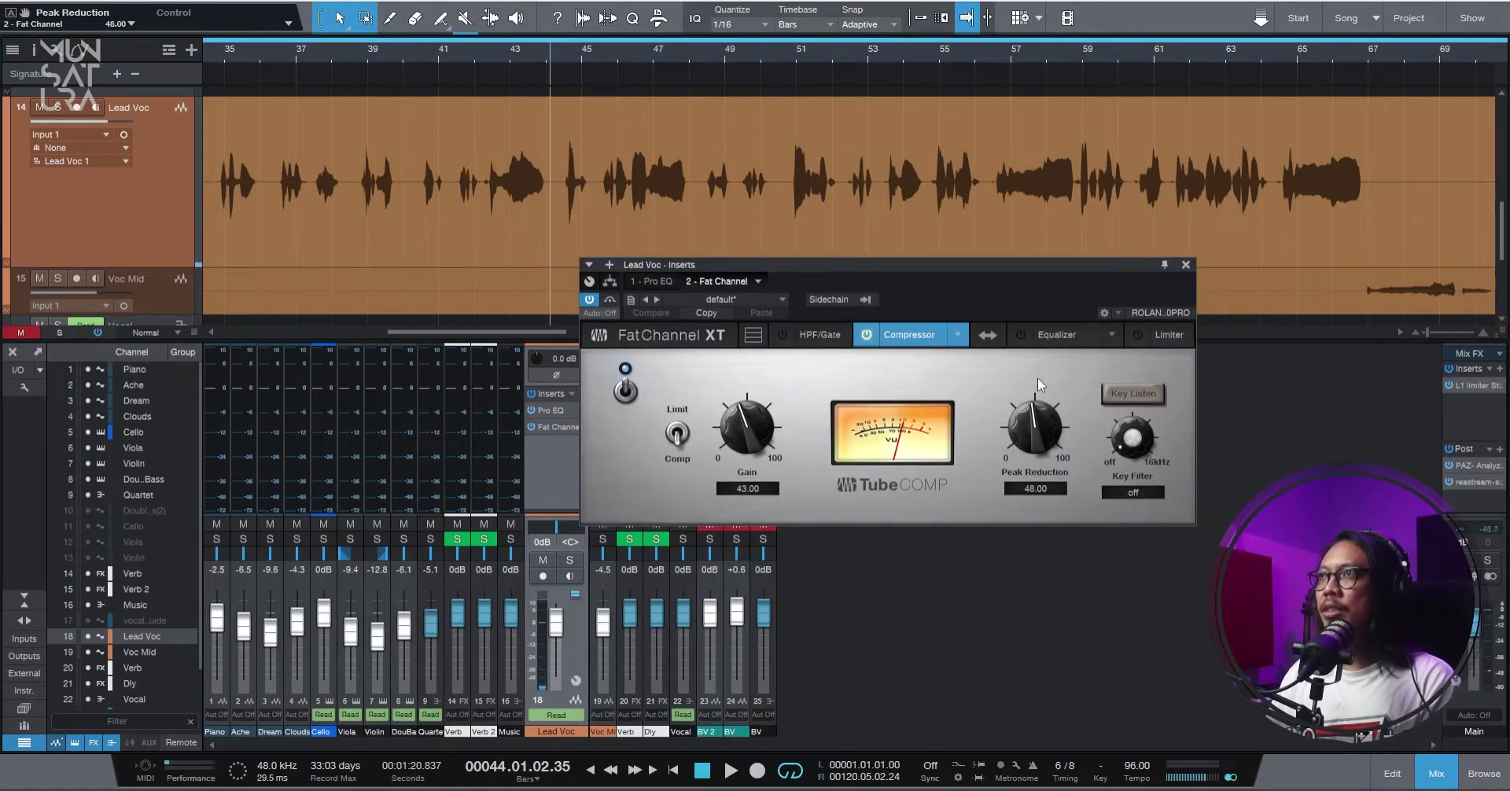
Turn on the Passive EQ with low boost 2.35 and low attenuation 1.25, comparing it off and on during playback.
{"action": "left_click", "coordinate": [1021, 335]}
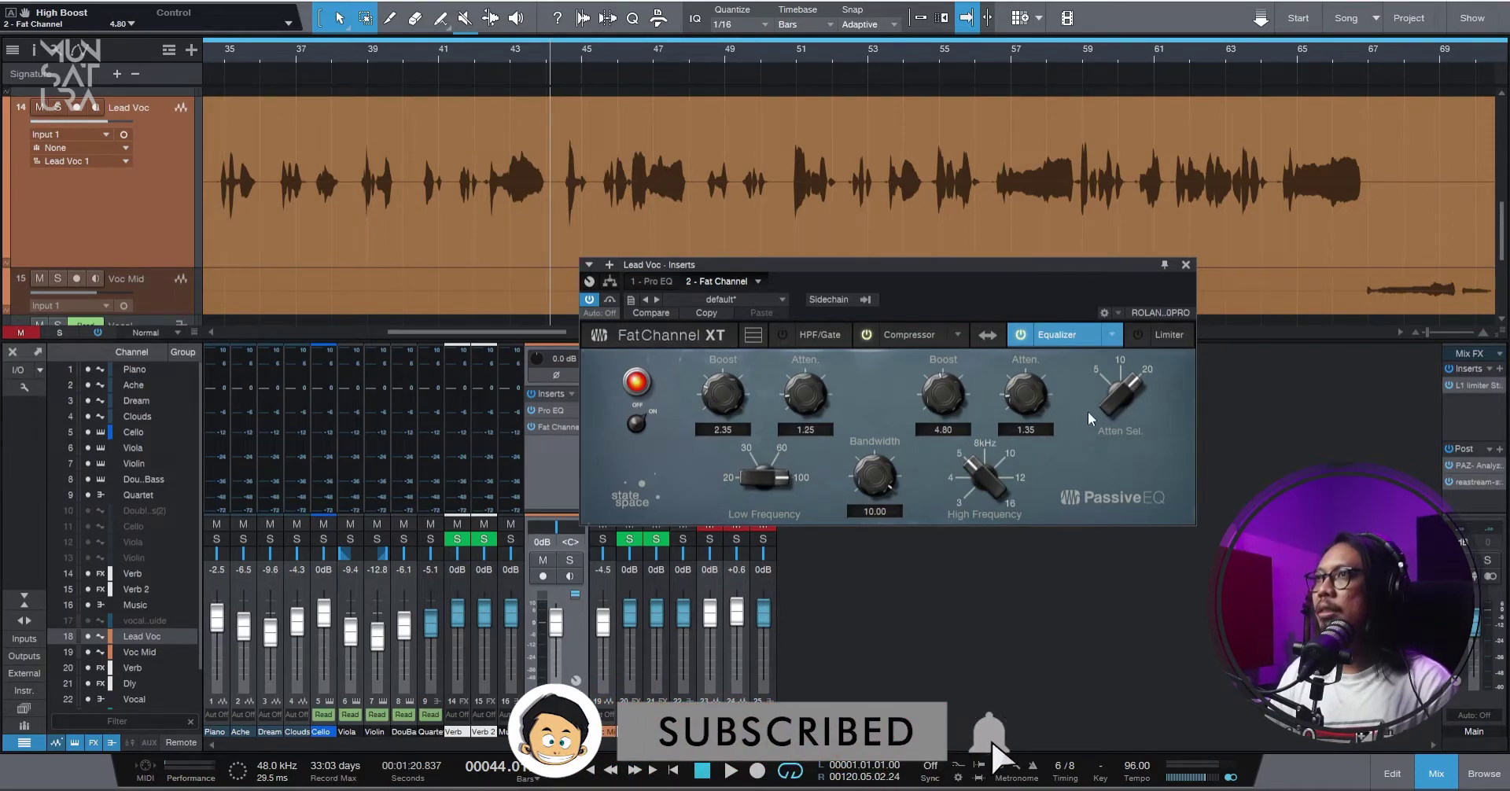
{"action": "left_click_drag", "start_coordinate": [1002, 265], "coordinate": [1145, 257]}
{"action": "key", "text": "space"}
{"action": "left_click", "coordinate": [1162, 328]}
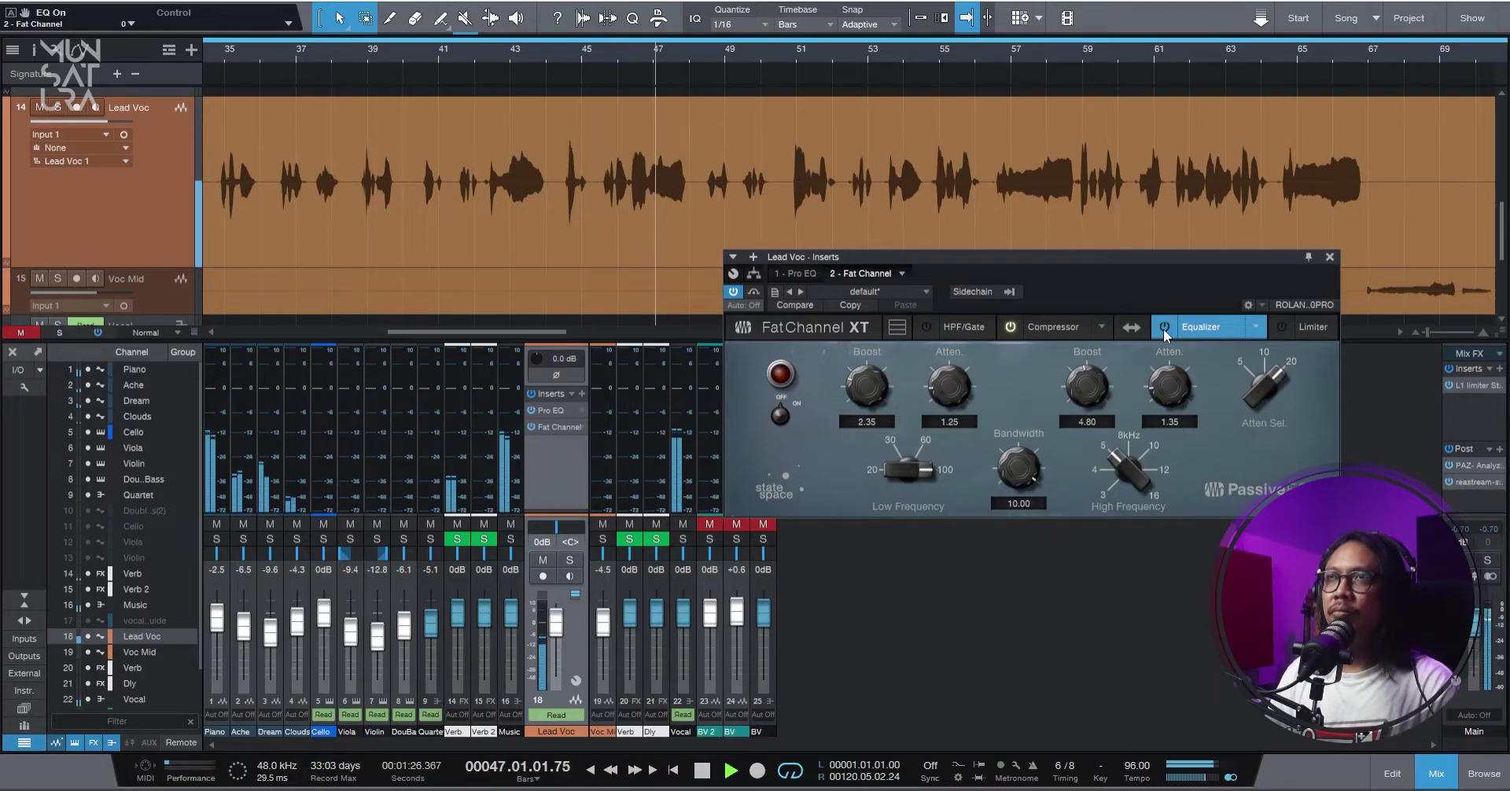
{"action": "left_click", "coordinate": [1164, 326]}
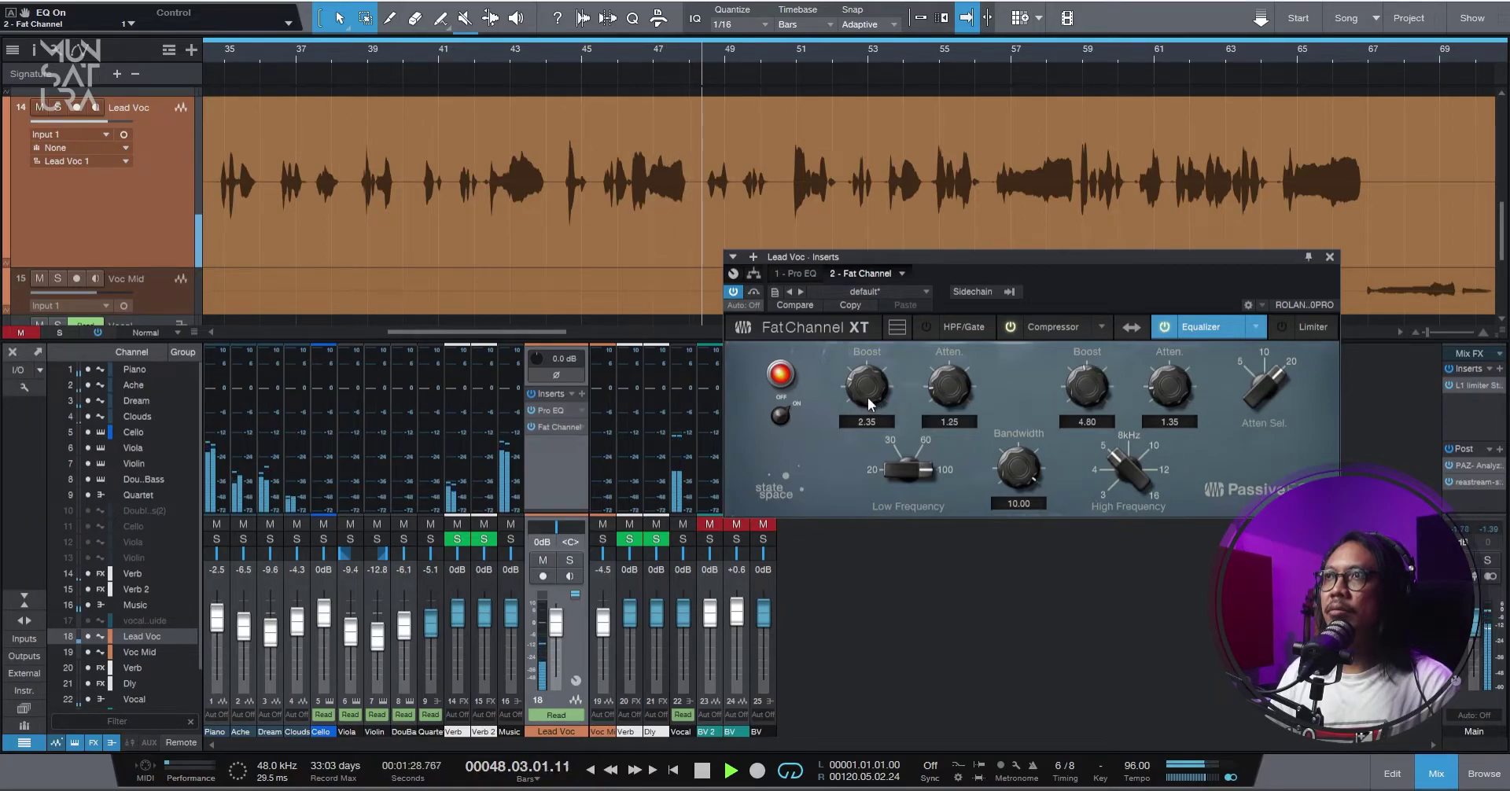
Set the Passive EQ's low attenuation to 0.85, stop playback, and switch the Fat Channel bypass on and off.
{"action": "left_click_drag", "start_coordinate": [934, 387], "coordinate": [940, 397]}
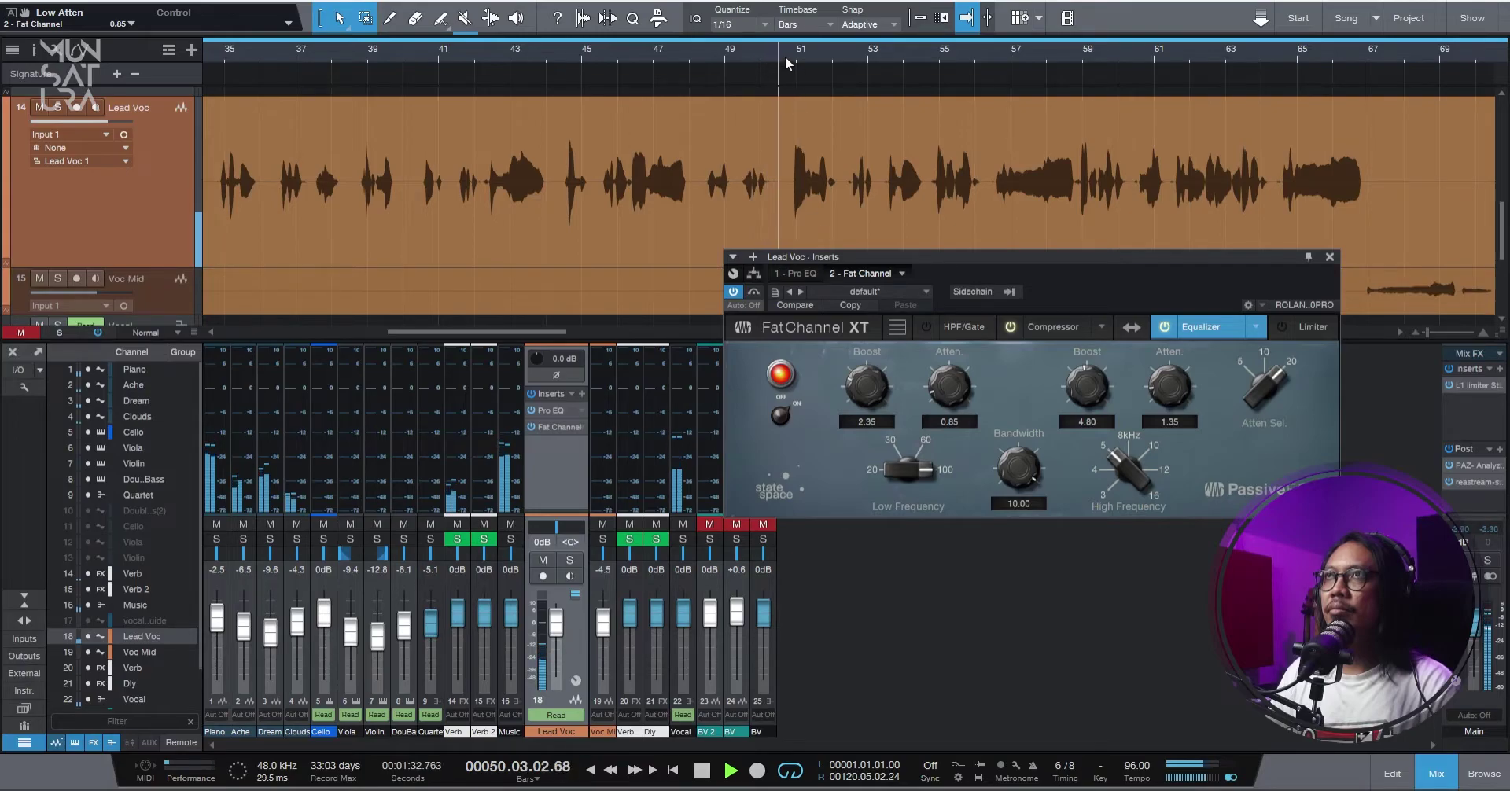
{"action": "key", "text": "space"}
{"action": "left_click", "coordinate": [754, 292]}
{"action": "left_click", "coordinate": [753, 293]}
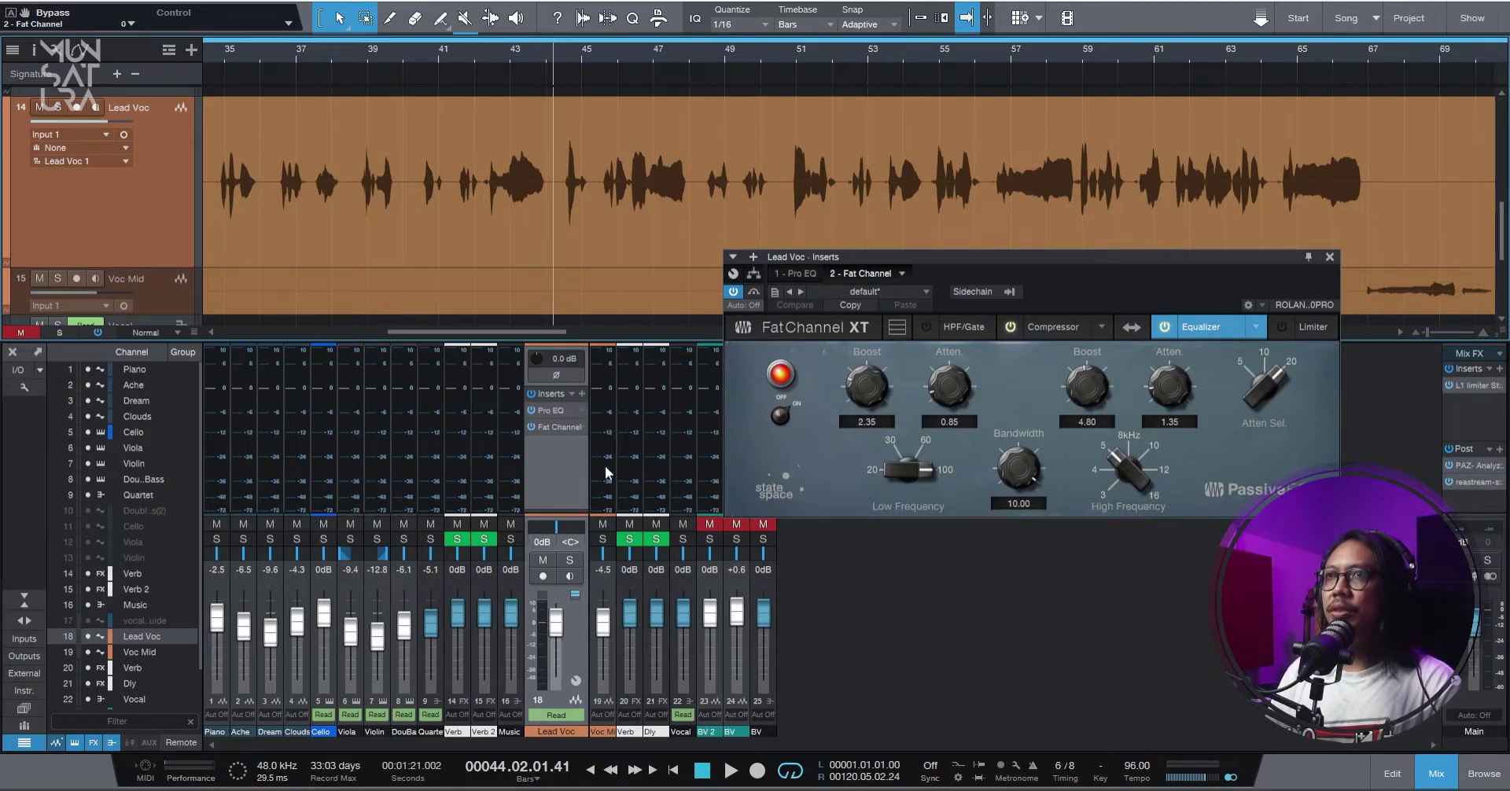
Move the playhead back to about bar 34, keeping the Fat Channel window clear of the vocal channels.
{"action": "left_click_drag", "start_coordinate": [1240, 259], "coordinate": [1315, 254]}
{"action": "left_click_drag", "start_coordinate": [516, 60], "coordinate": [657, 31]}
{"action": "left_click", "coordinate": [542, 63]}
{"action": "left_click_drag", "start_coordinate": [572, 61], "coordinate": [546, 85]}
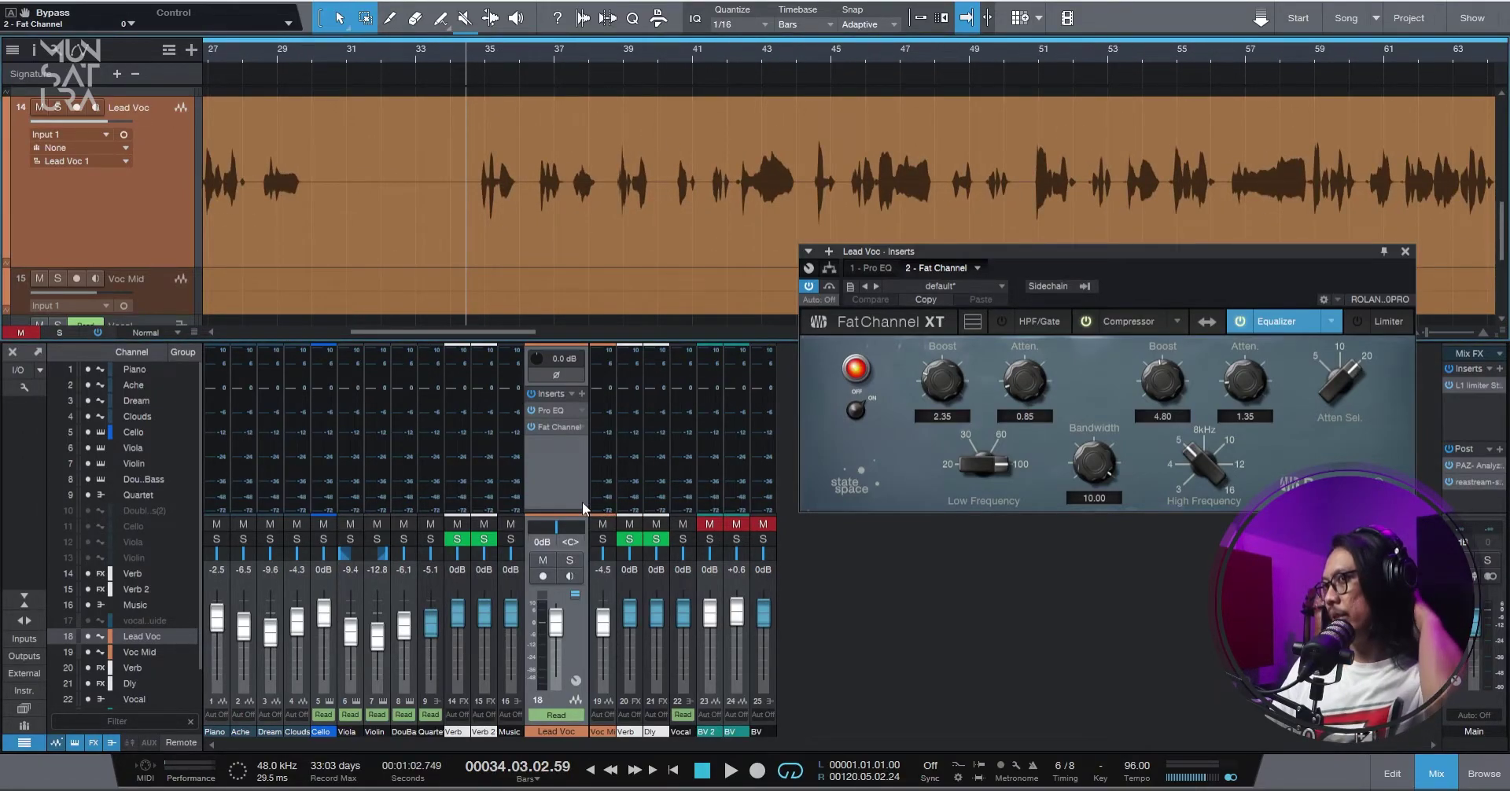
Expand the Verb and Dly effect channels in the mixer and close the Dly channel's Analog Delay window.
{"action": "left_click", "coordinate": [655, 456]}
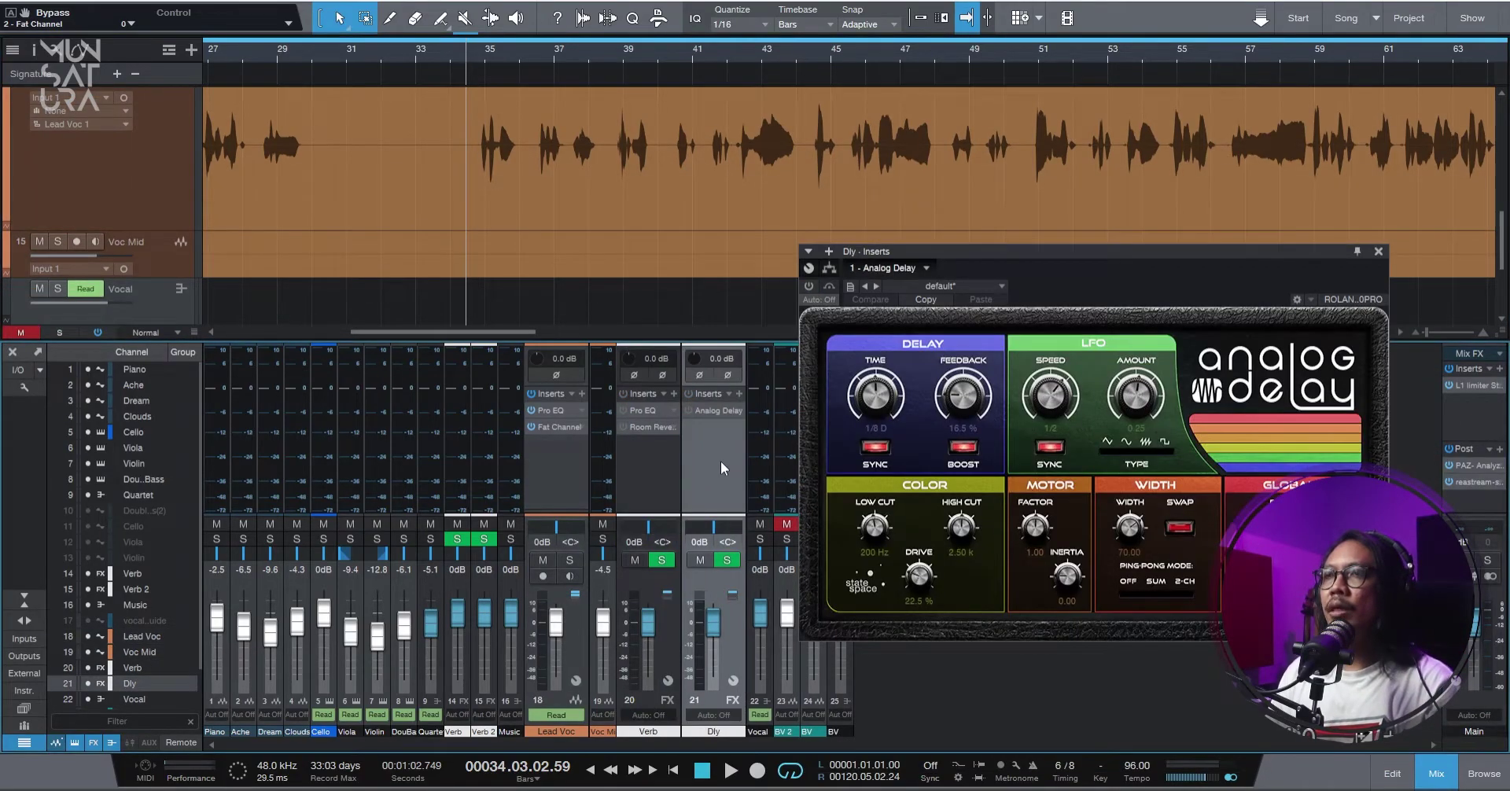
{"action": "key", "text": "Escape"}
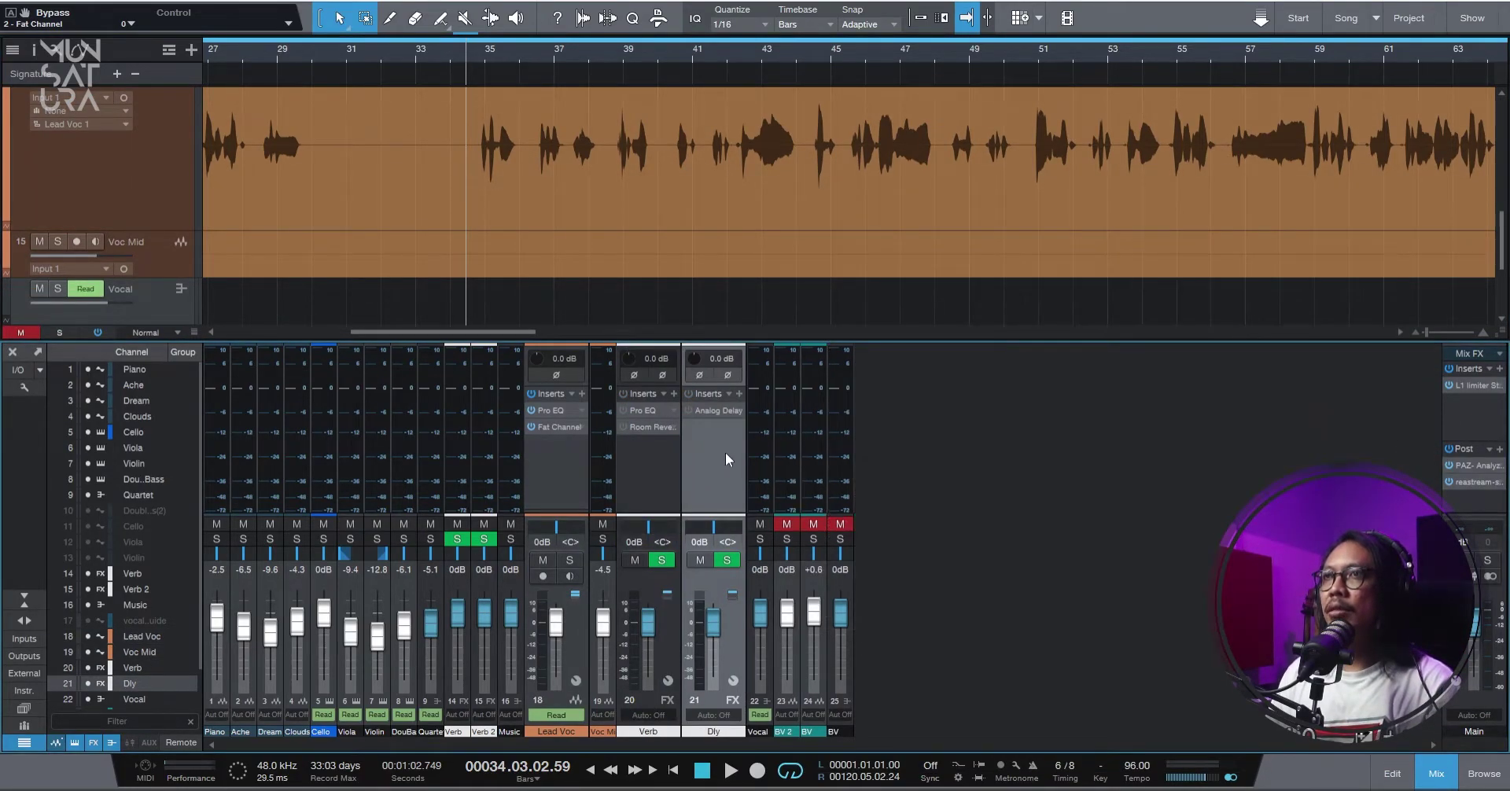
{"action": "left_click", "coordinate": [634, 472]}
{"action": "left_click", "coordinate": [706, 503]}
{"action": "left_click", "coordinate": [662, 488], "text": "ctrl"}
{"action": "left_click", "coordinate": [654, 486]}
{"action": "right_click", "coordinate": [649, 481]}
{"action": "key", "text": "Escape"}
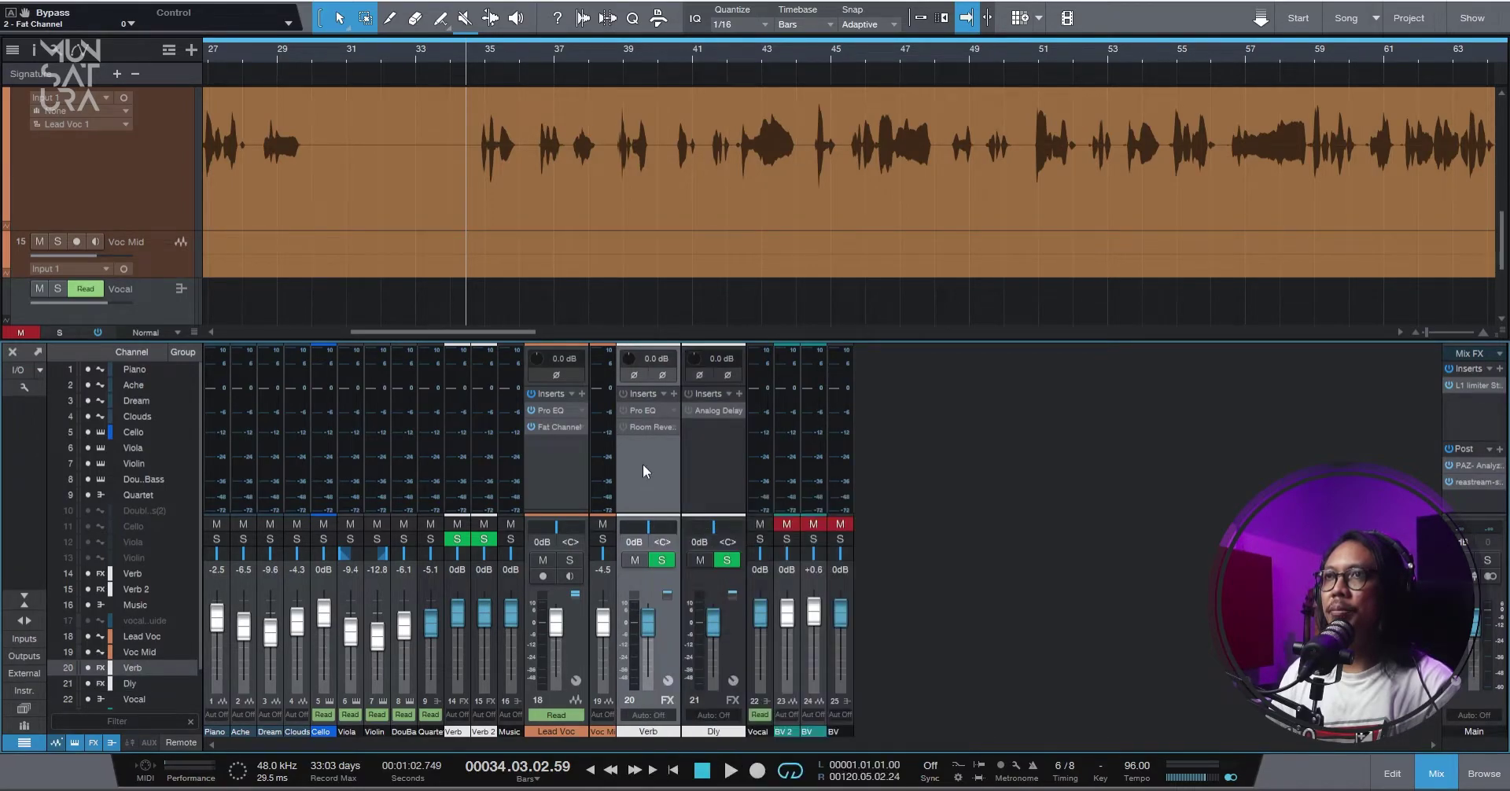
Show the Add FX Channel command for the Lead Voc channel and dismiss it without adding a channel.
{"action": "left_click", "coordinate": [569, 473]}
{"action": "right_click", "coordinate": [560, 463]}
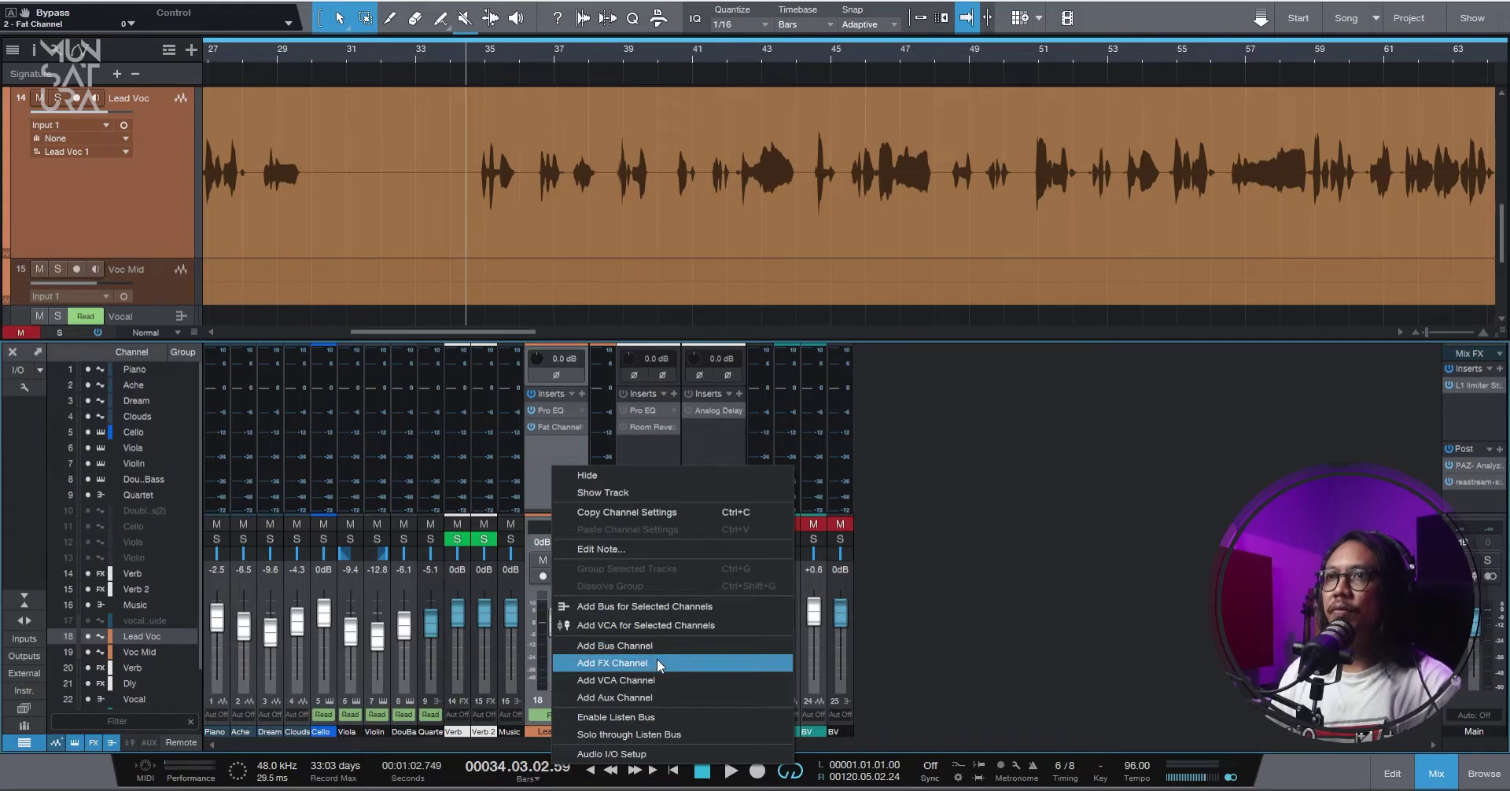
{"action": "left_click", "coordinate": [663, 455]}
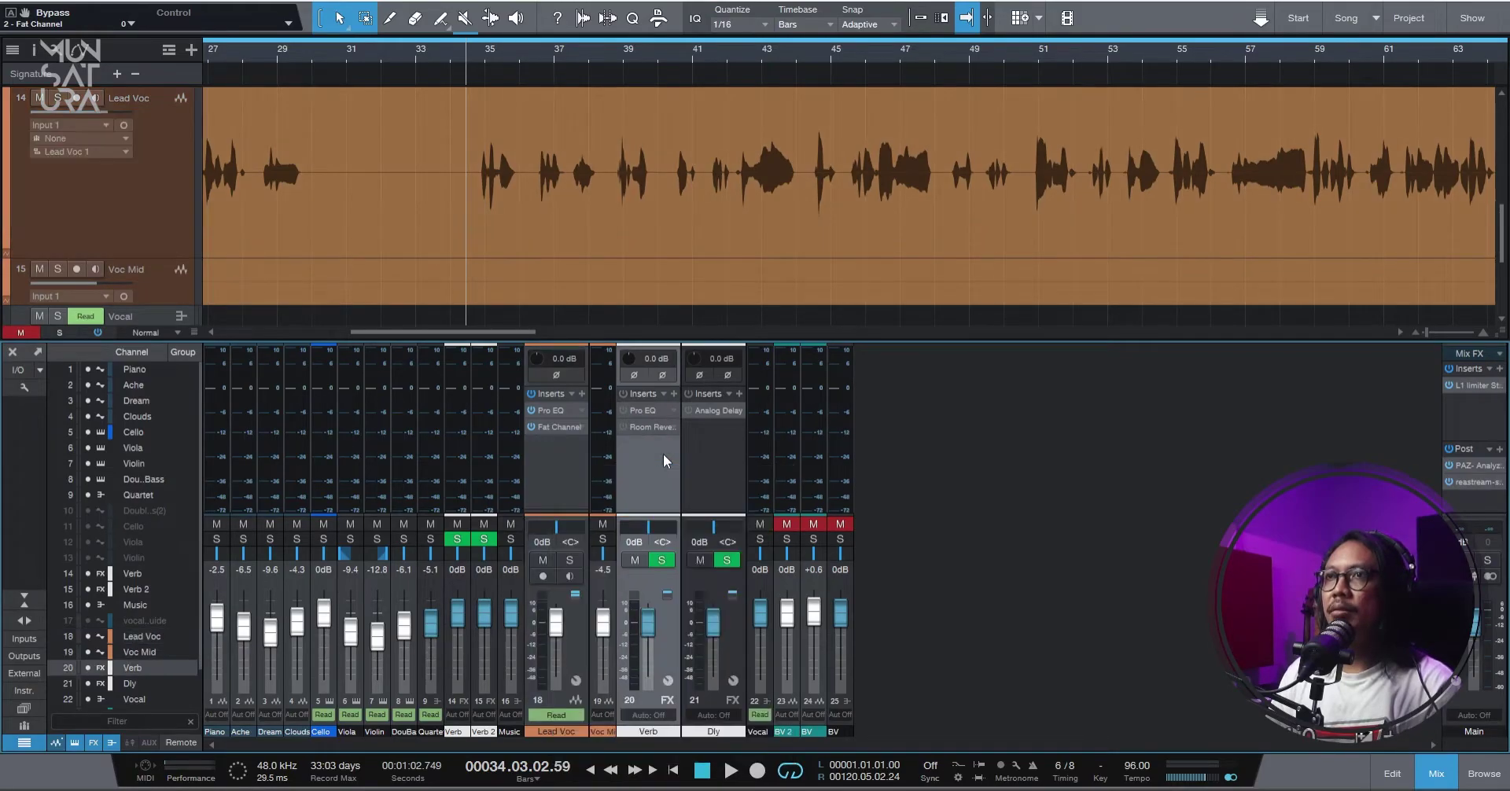
Move the Dly channel ahead of the Verb channel and activate its Analog Delay.
{"action": "left_click", "coordinate": [718, 469]}
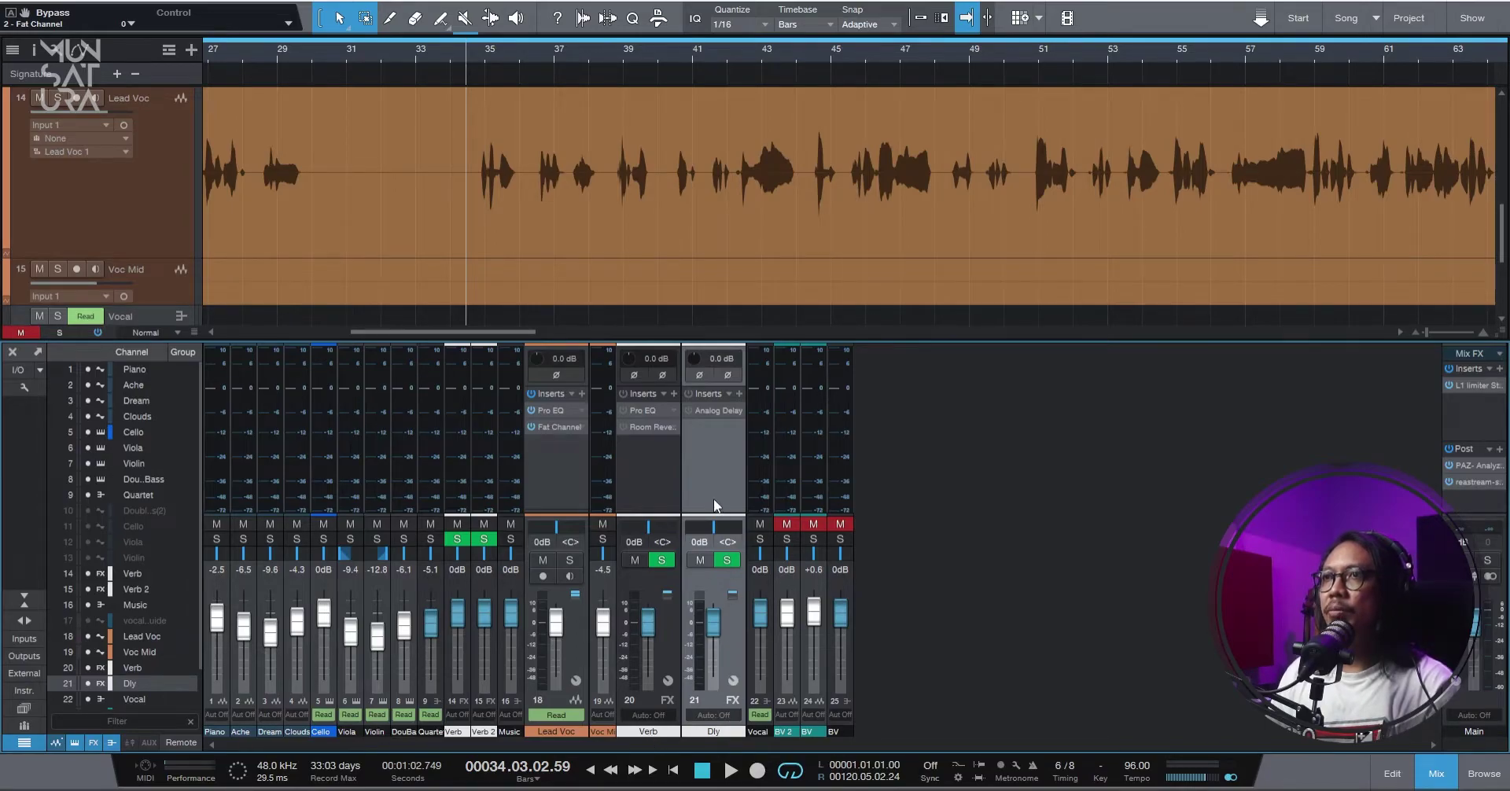
{"action": "left_click_drag", "start_coordinate": [715, 498], "coordinate": [648, 414]}
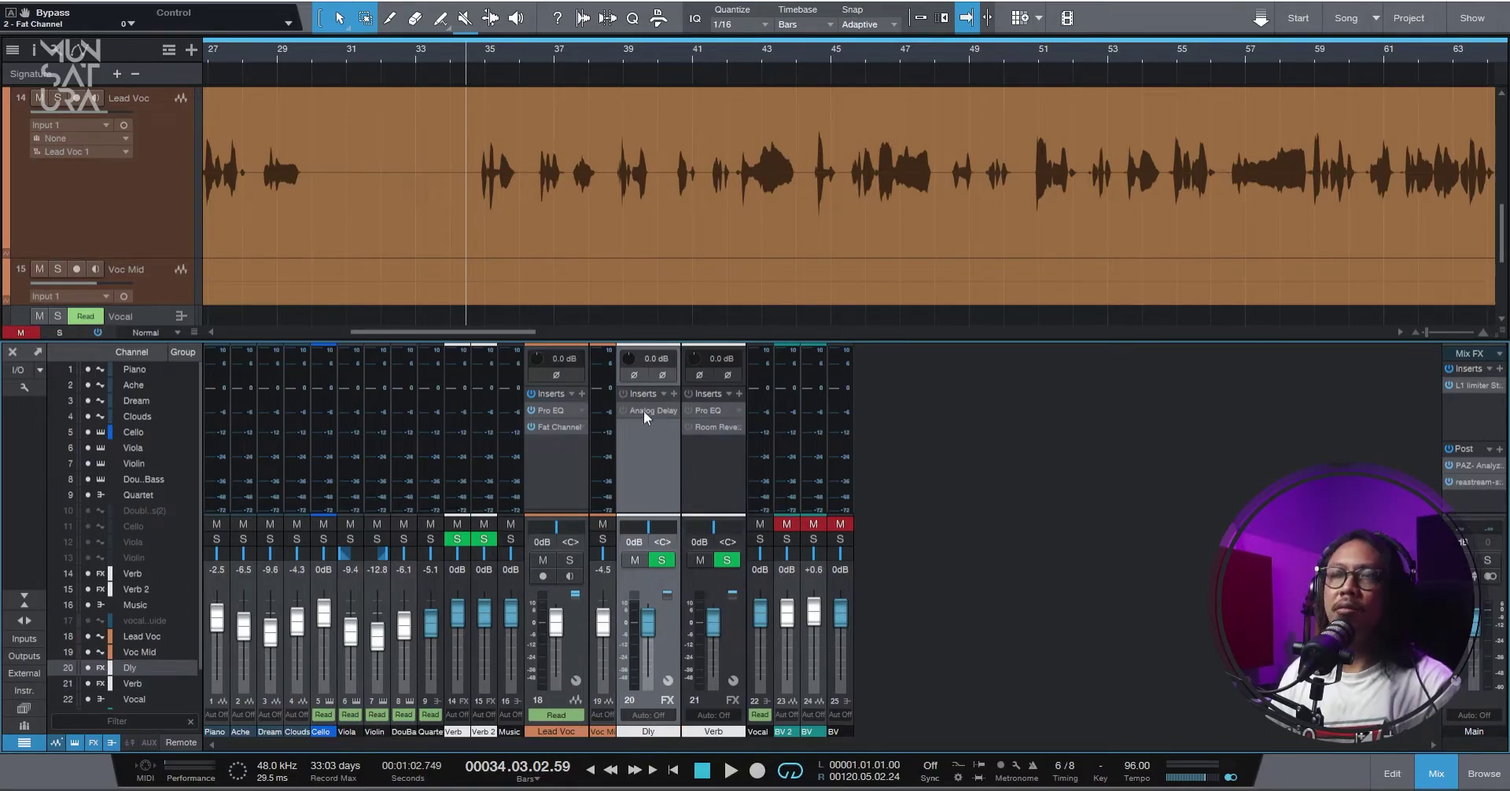
{"action": "left_click", "coordinate": [624, 412]}
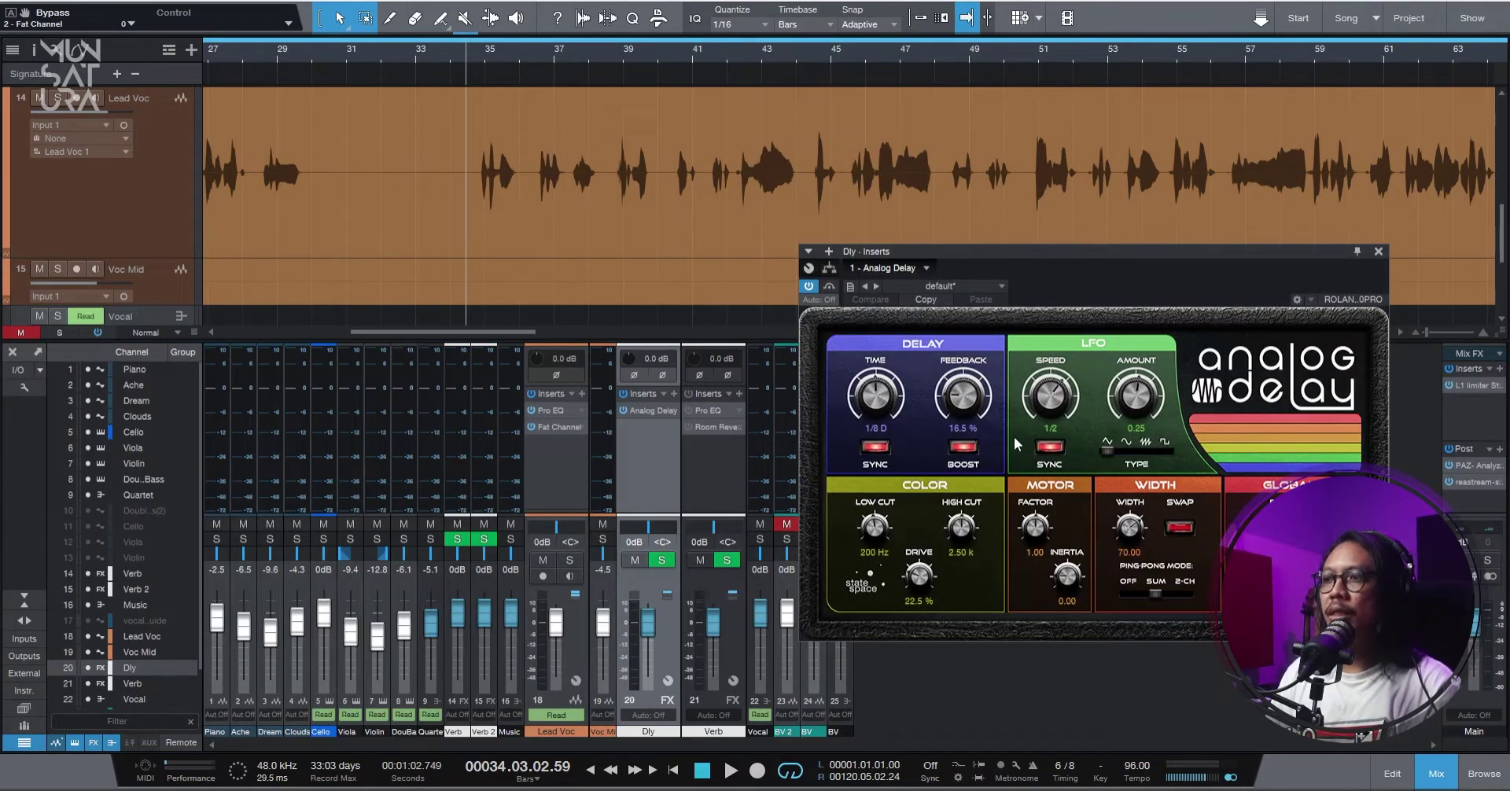
Review the Analog Delay settings, then enlarge the mixer's lower section to reveal the channels' routing to Vocal.
{"action": "left_click_drag", "start_coordinate": [968, 251], "coordinate": [747, 167]}
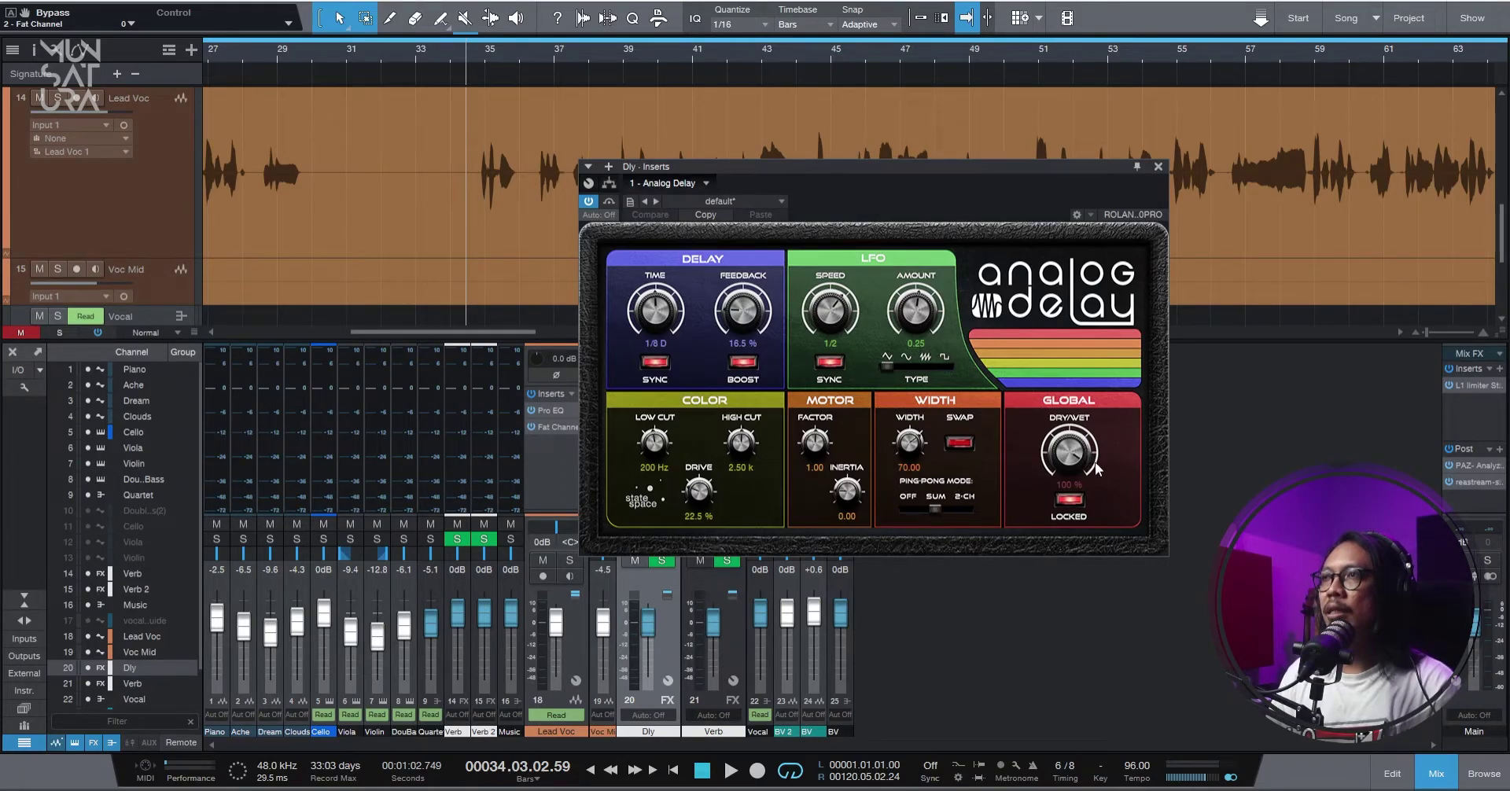
{"action": "left_click_drag", "start_coordinate": [865, 166], "coordinate": [1035, 78]}
{"action": "left_click_drag", "start_coordinate": [674, 515], "coordinate": [671, 484]}
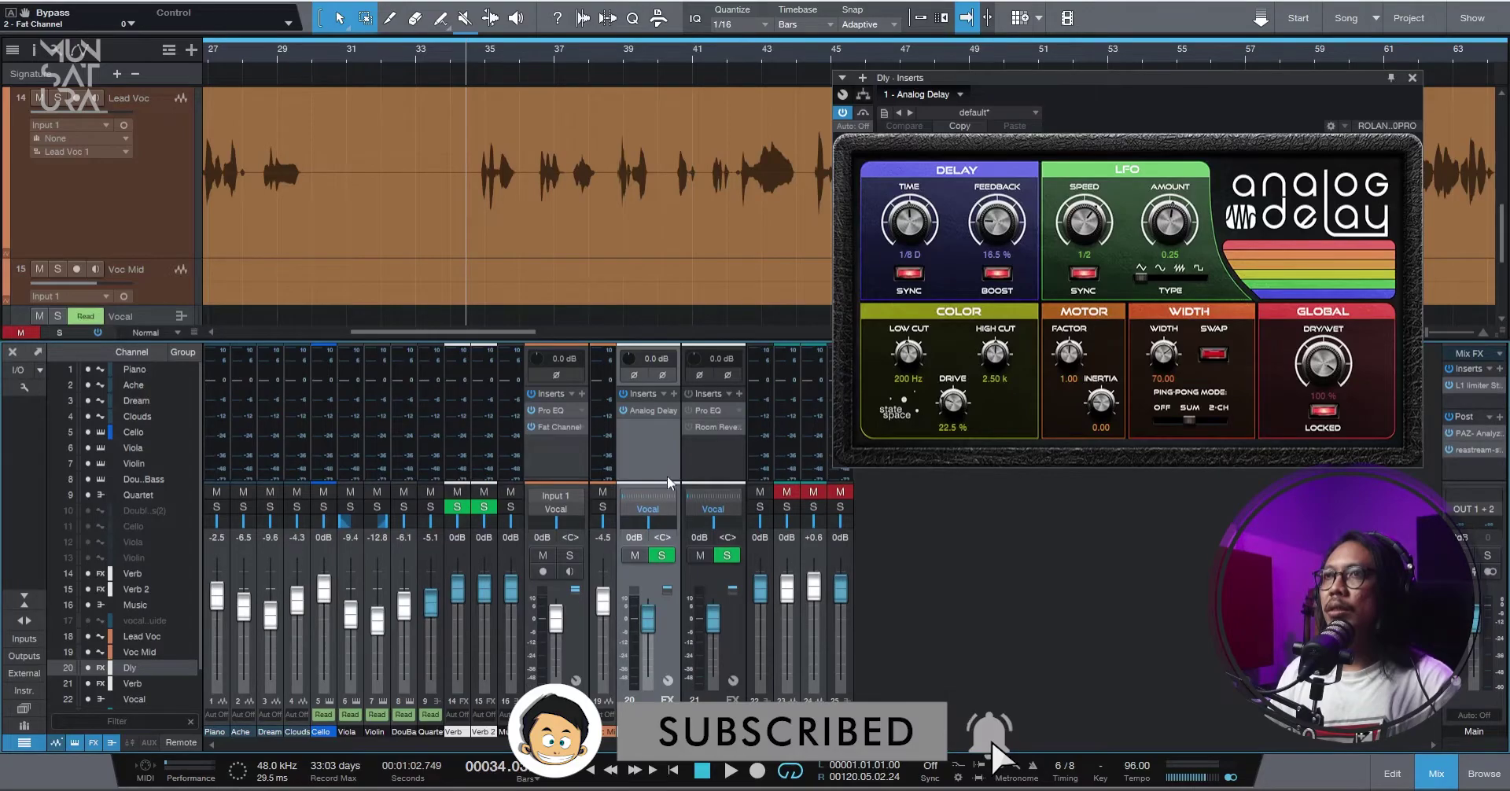
{"action": "left_click", "coordinate": [692, 460]}
{"action": "left_click", "coordinate": [674, 467]}
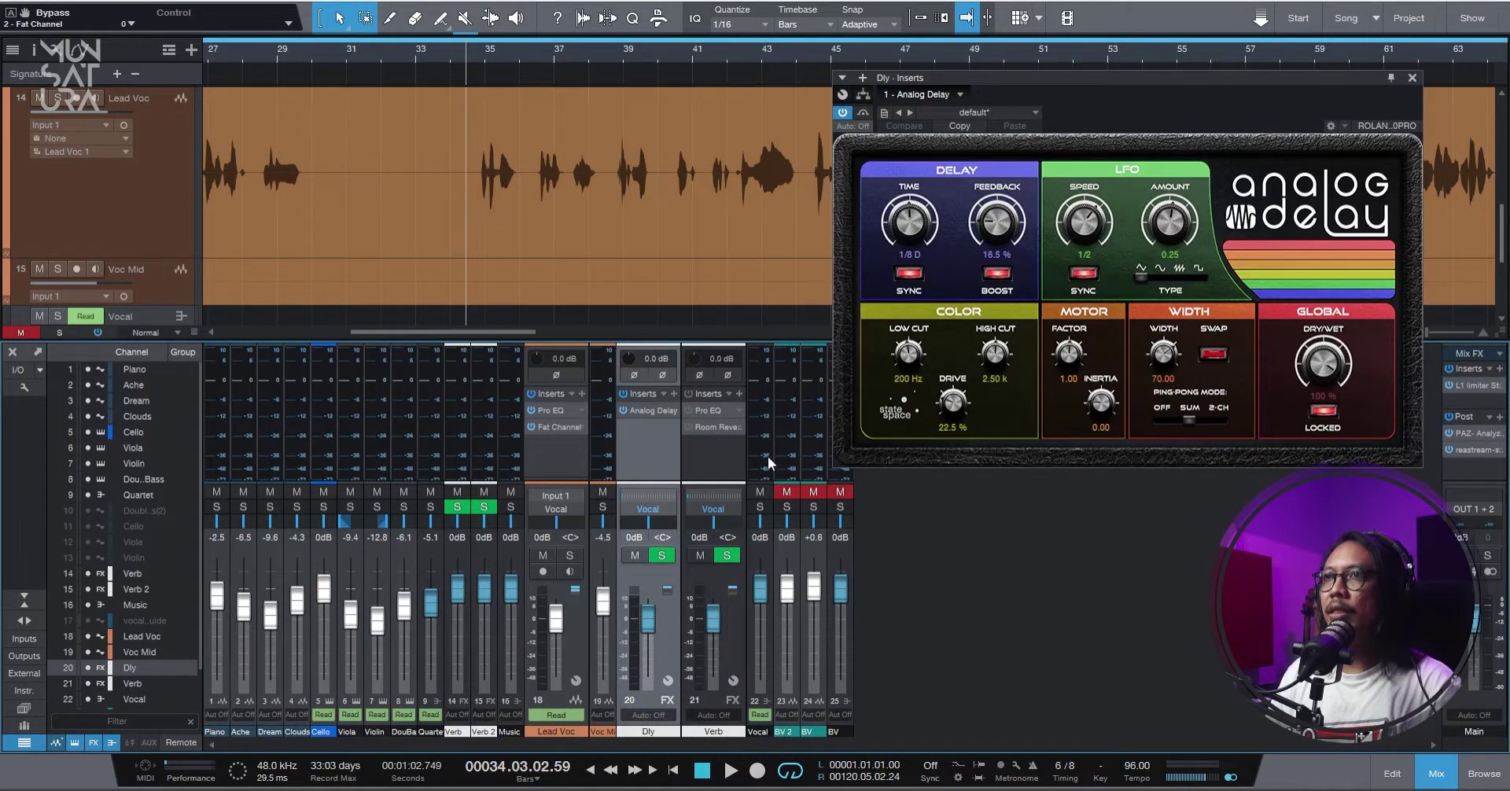
Reveal the Lead Voc channel's sends in the mixer and activate its send to Dly.
{"action": "left_click_drag", "start_coordinate": [653, 479], "coordinate": [655, 538]}
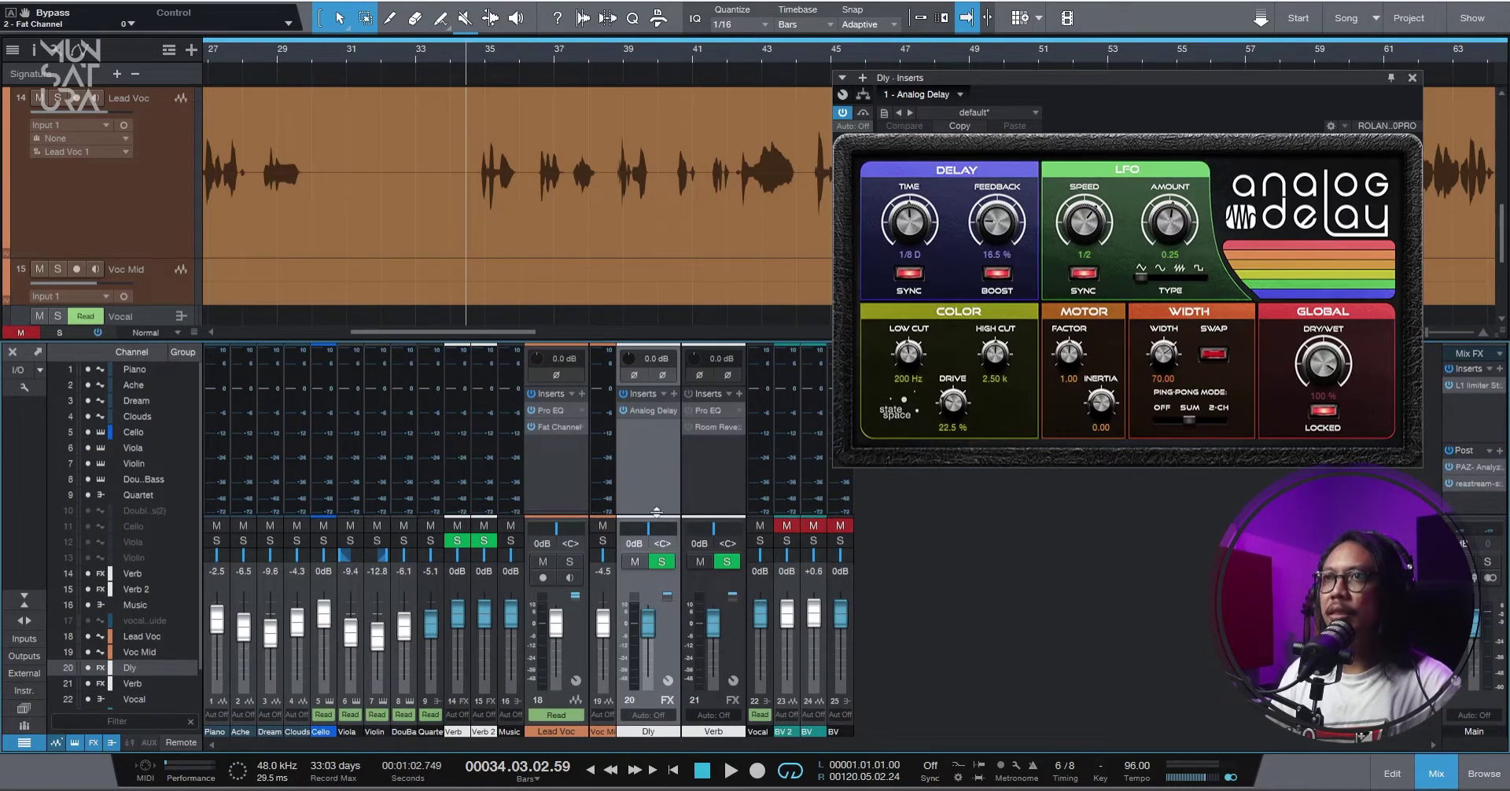
{"action": "left_click_drag", "start_coordinate": [659, 514], "coordinate": [663, 477]}
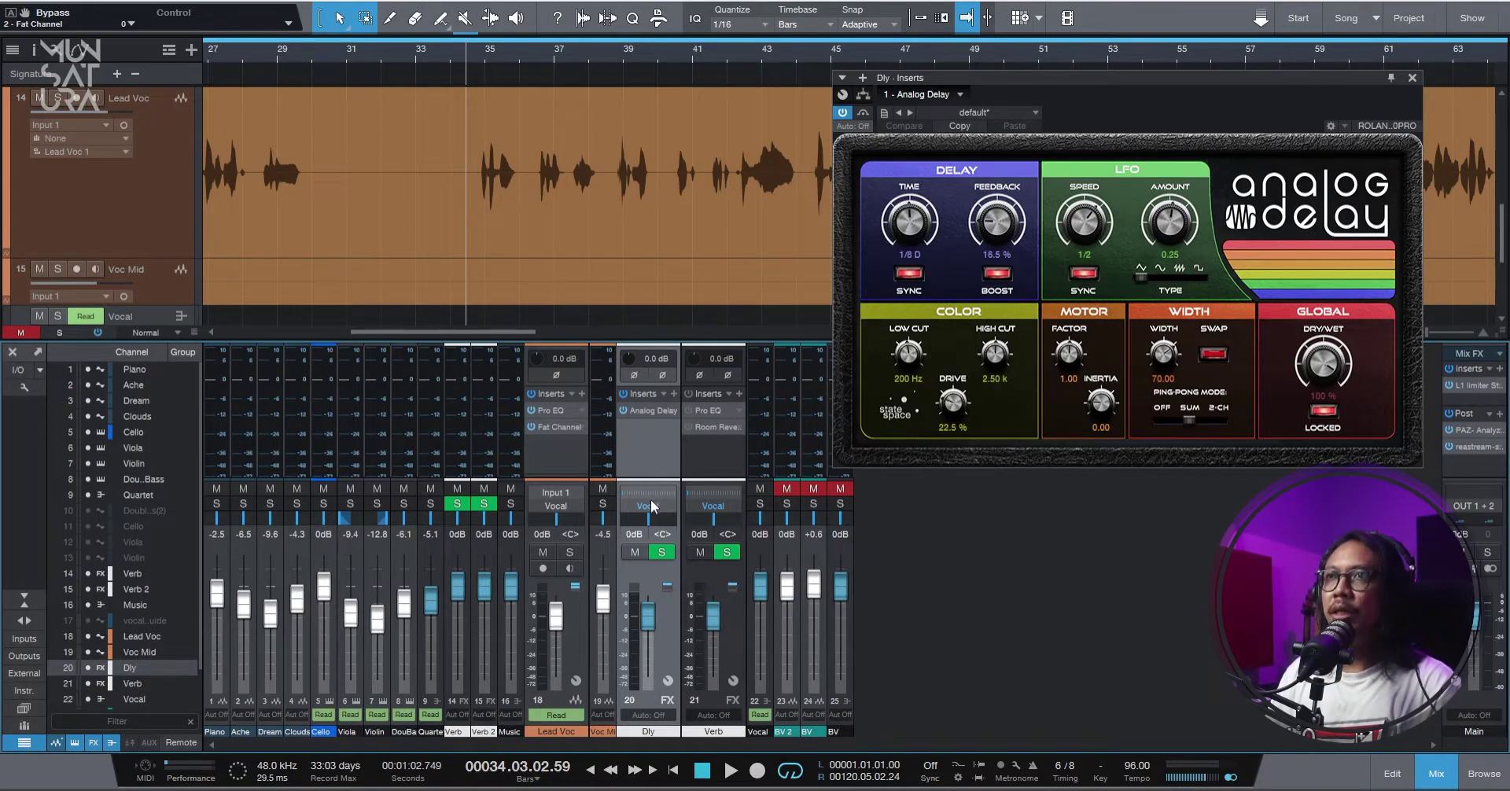
{"action": "left_click_drag", "start_coordinate": [573, 483], "coordinate": [580, 381]}
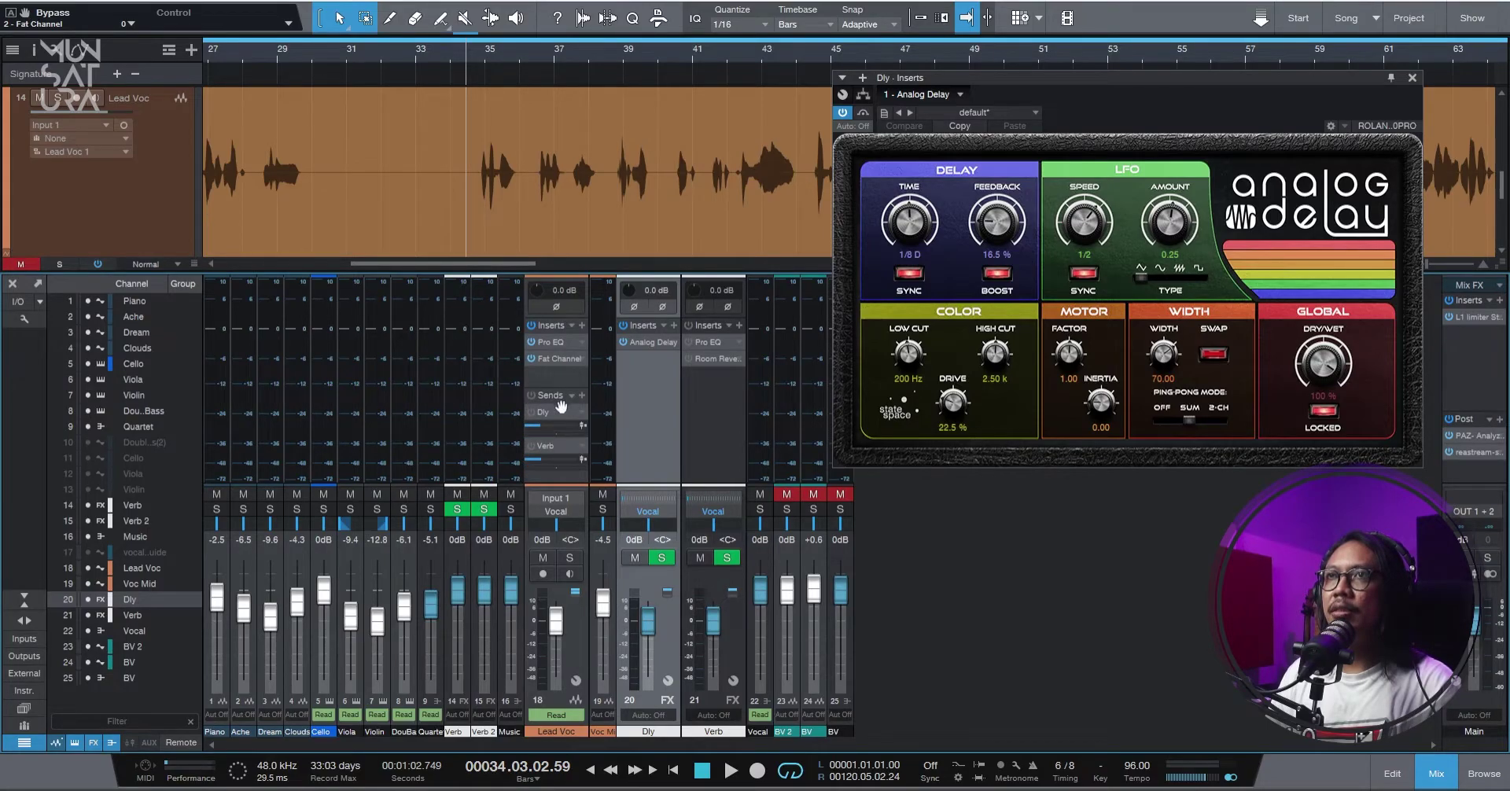
{"action": "left_click", "coordinate": [582, 395]}
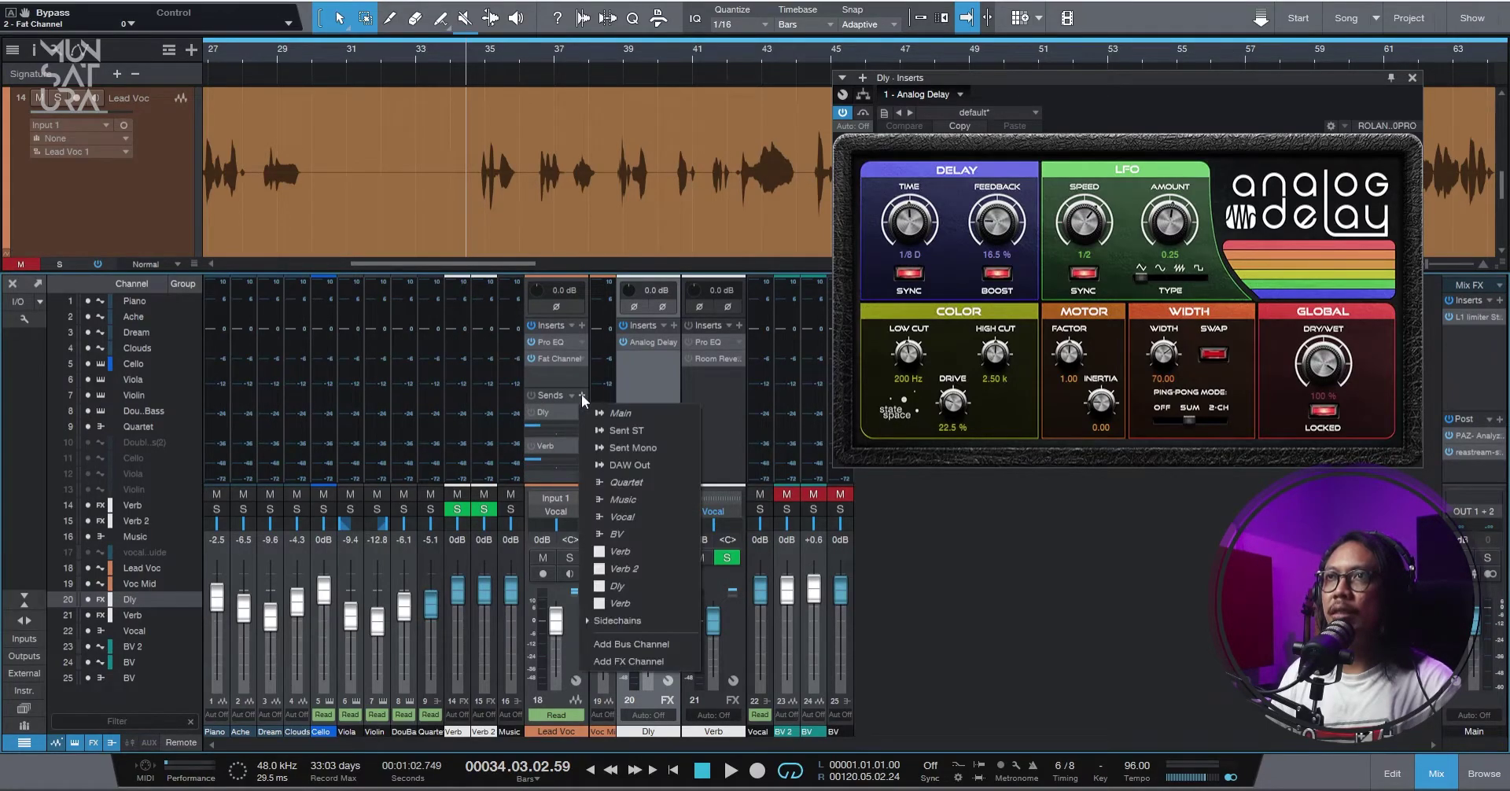
{"action": "left_click", "coordinate": [625, 588]}
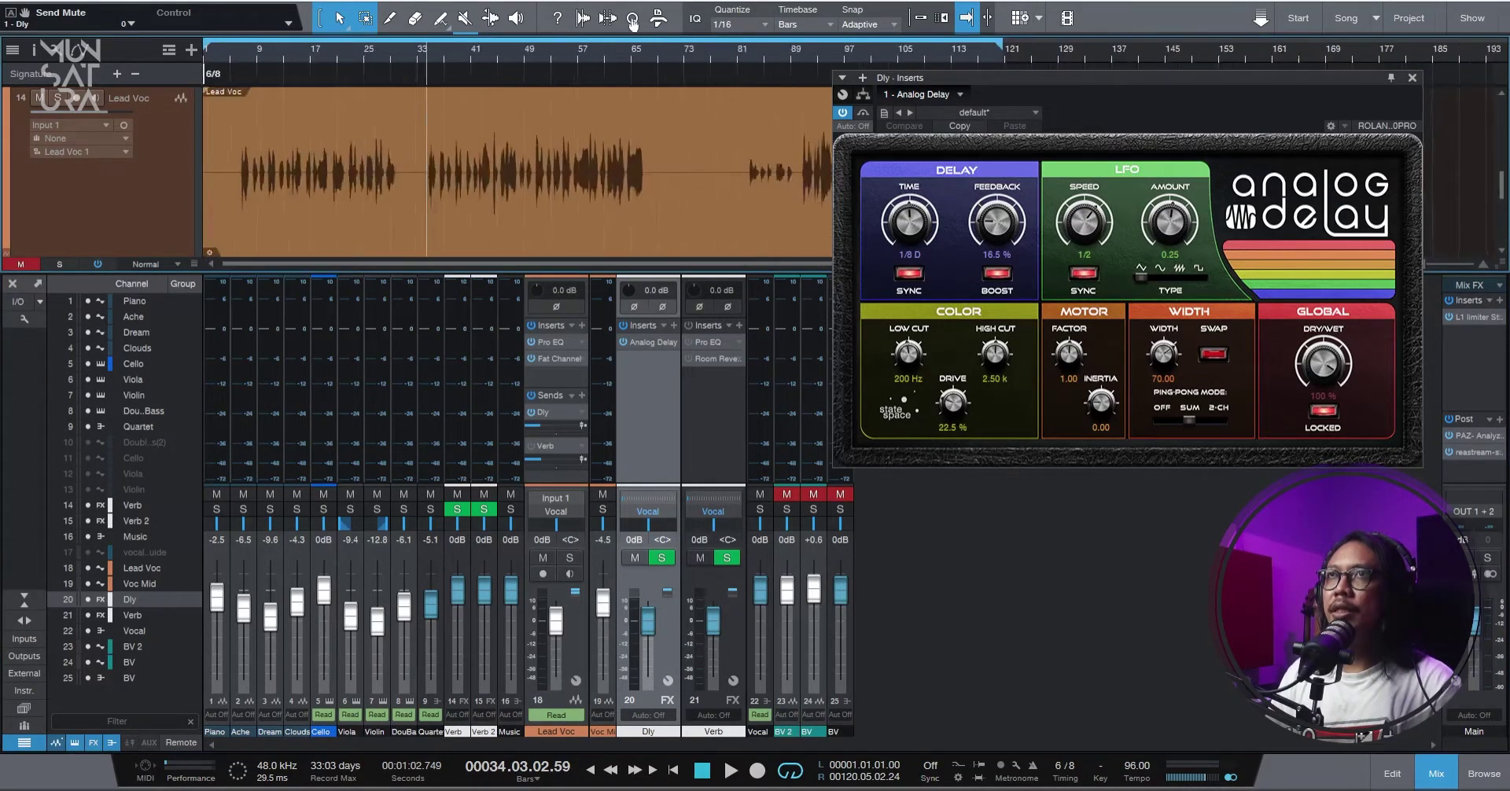
Play the lead vocal from the end of bar 6 to listen to the delay in the mix.
{"action": "left_click_drag", "start_coordinate": [290, 55], "coordinate": [285, 51]}
{"action": "left_click", "coordinate": [268, 49]}
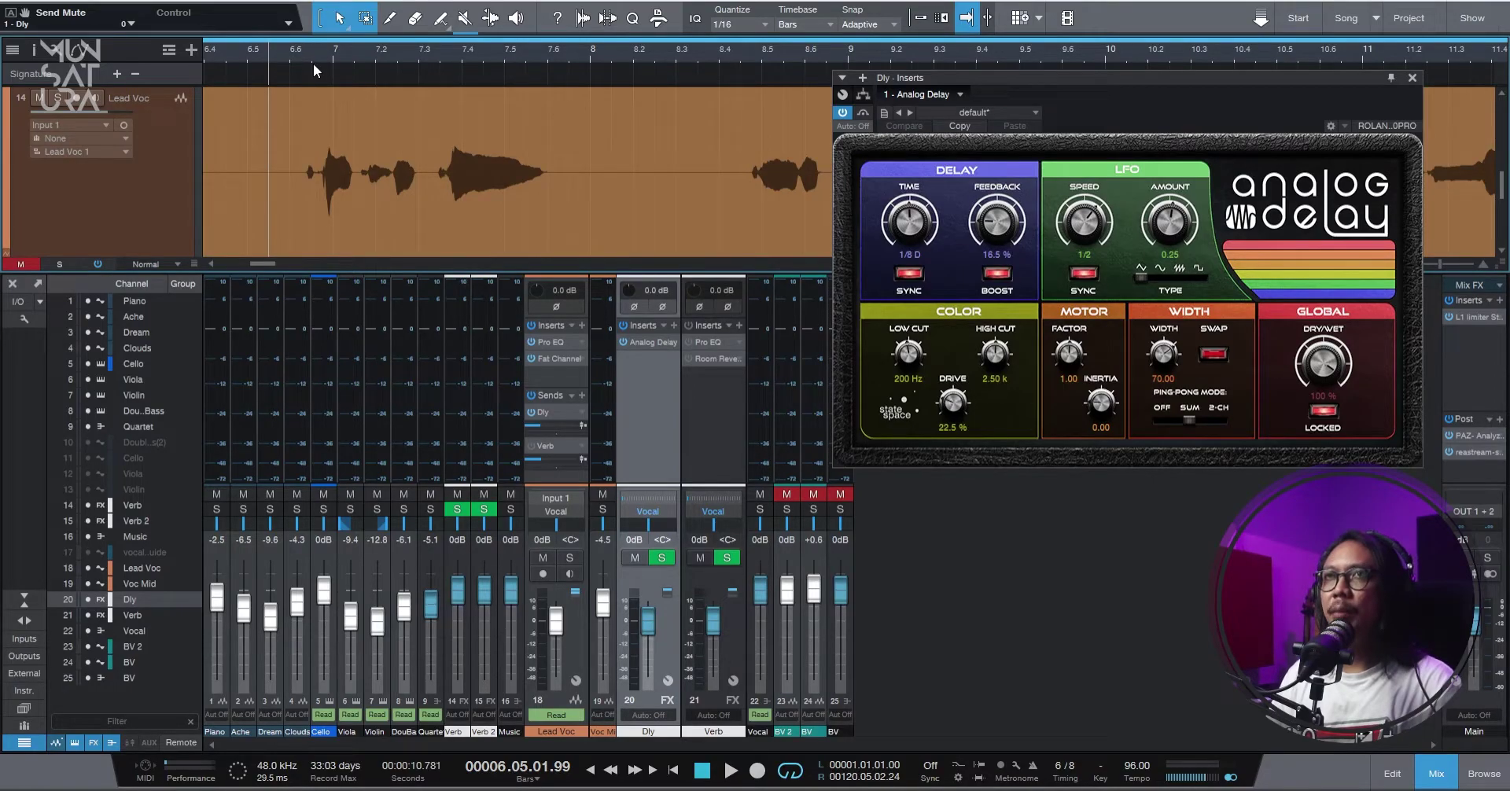
{"action": "key", "text": "space"}
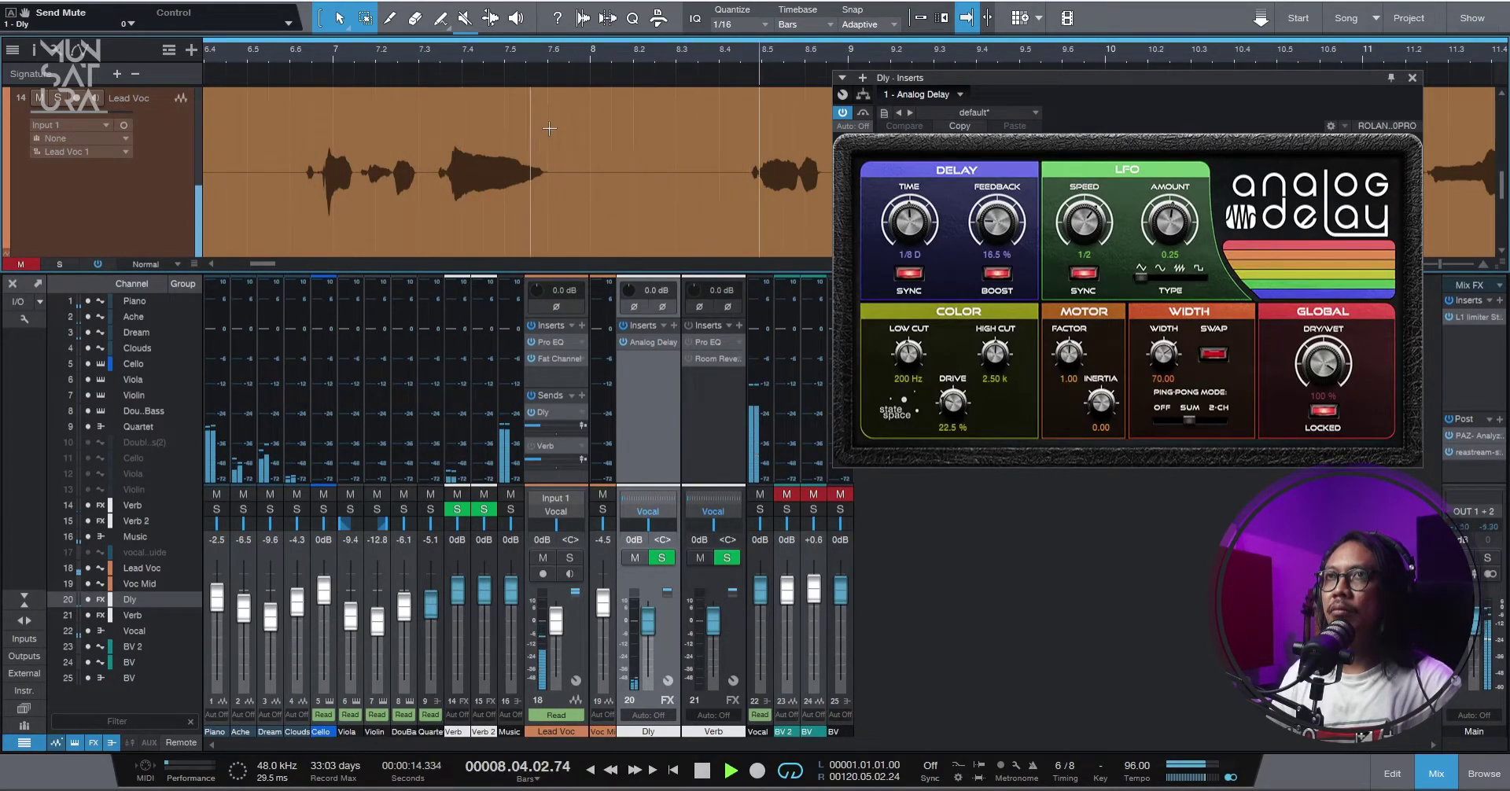
{"action": "left_click_drag", "start_coordinate": [608, 64], "coordinate": [506, 35]}
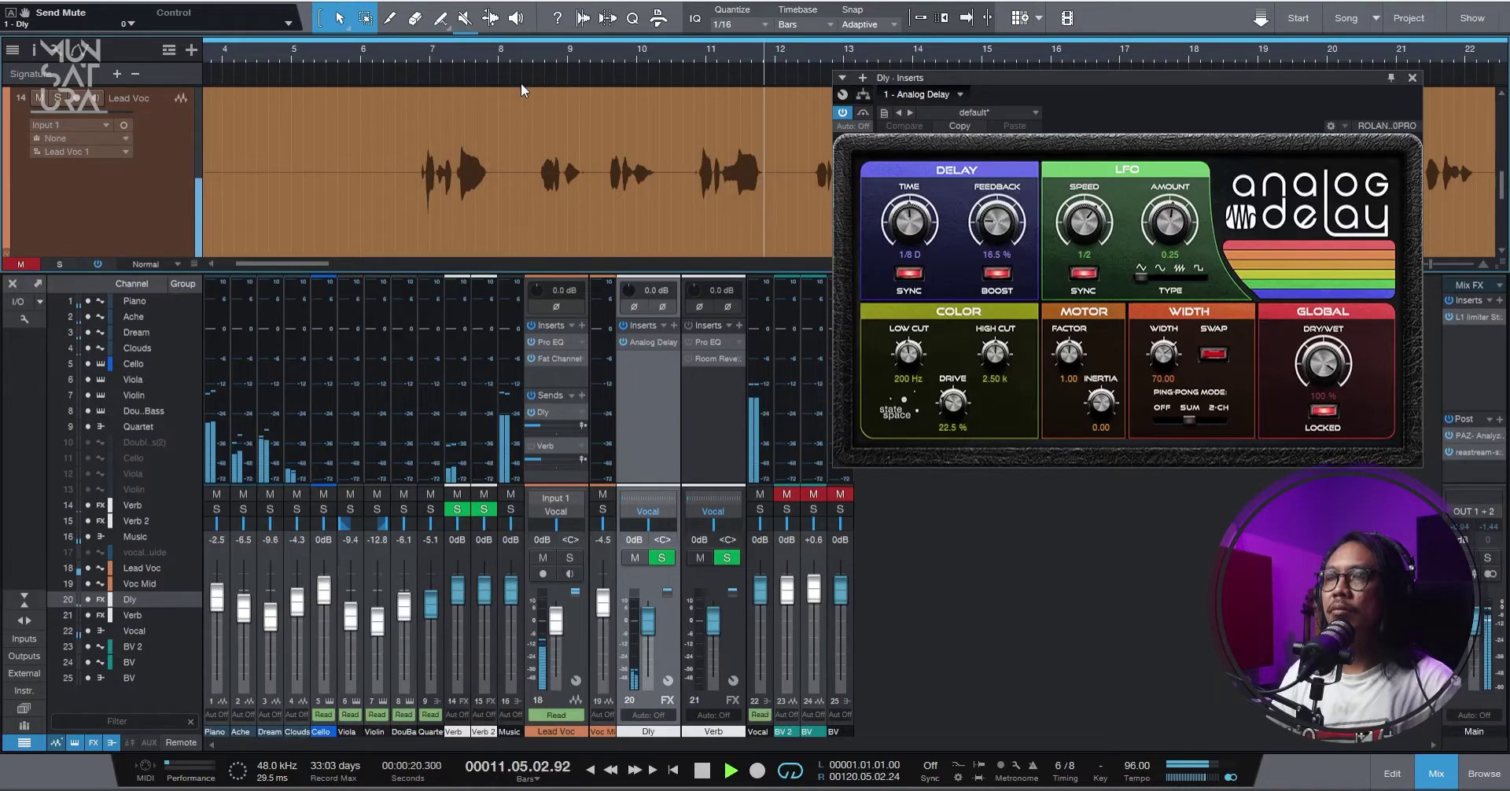
{"action": "key", "text": "space"}
Activate Room Reverb on the Verb channel and browse its presets, keeping Concert Hall.
{"action": "key", "text": "f"}
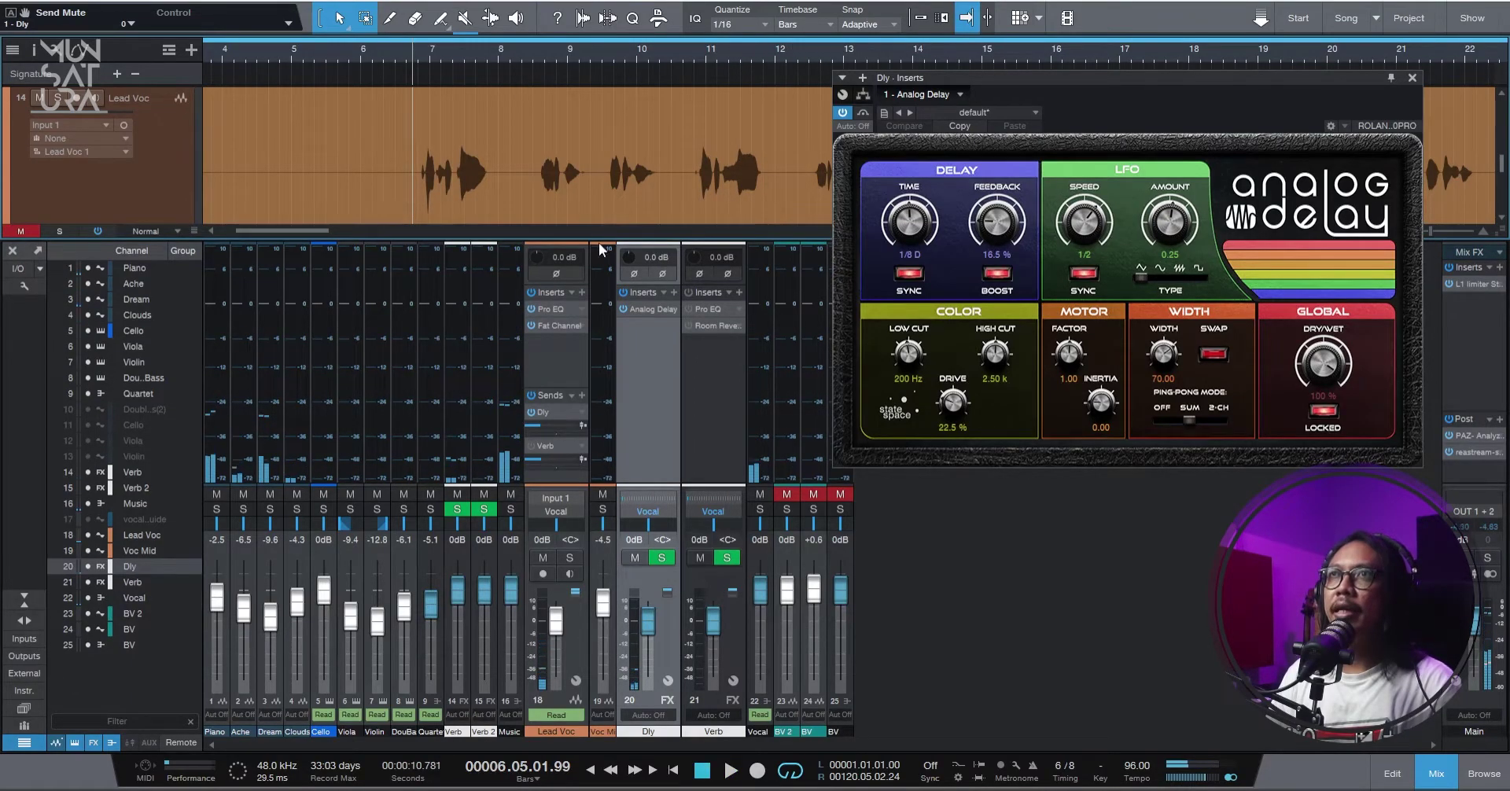
{"action": "scroll", "coordinate": [598, 243], "scroll_direction": "down", "scroll_amount": 2}
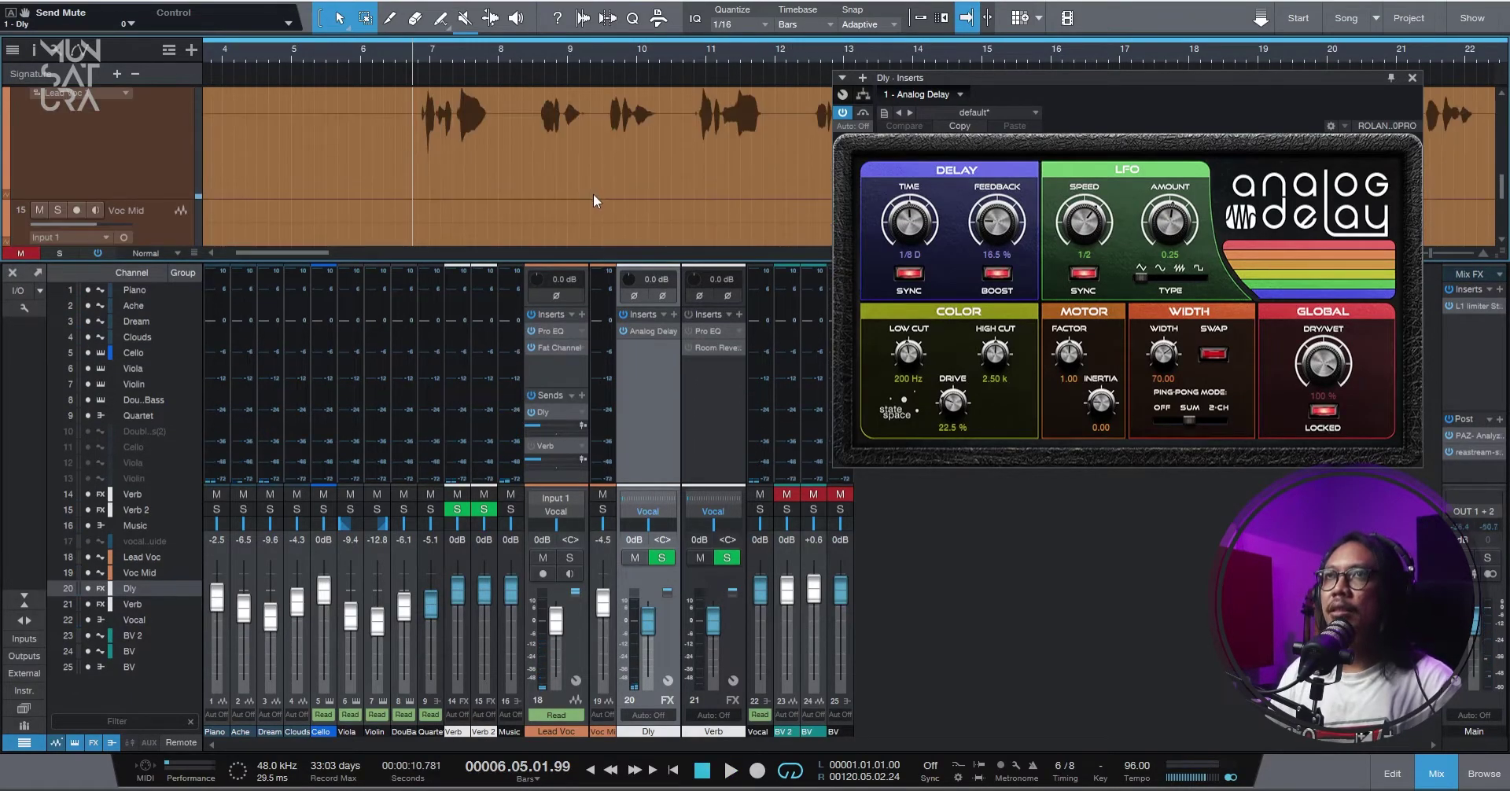
{"action": "left_click", "coordinate": [708, 409]}
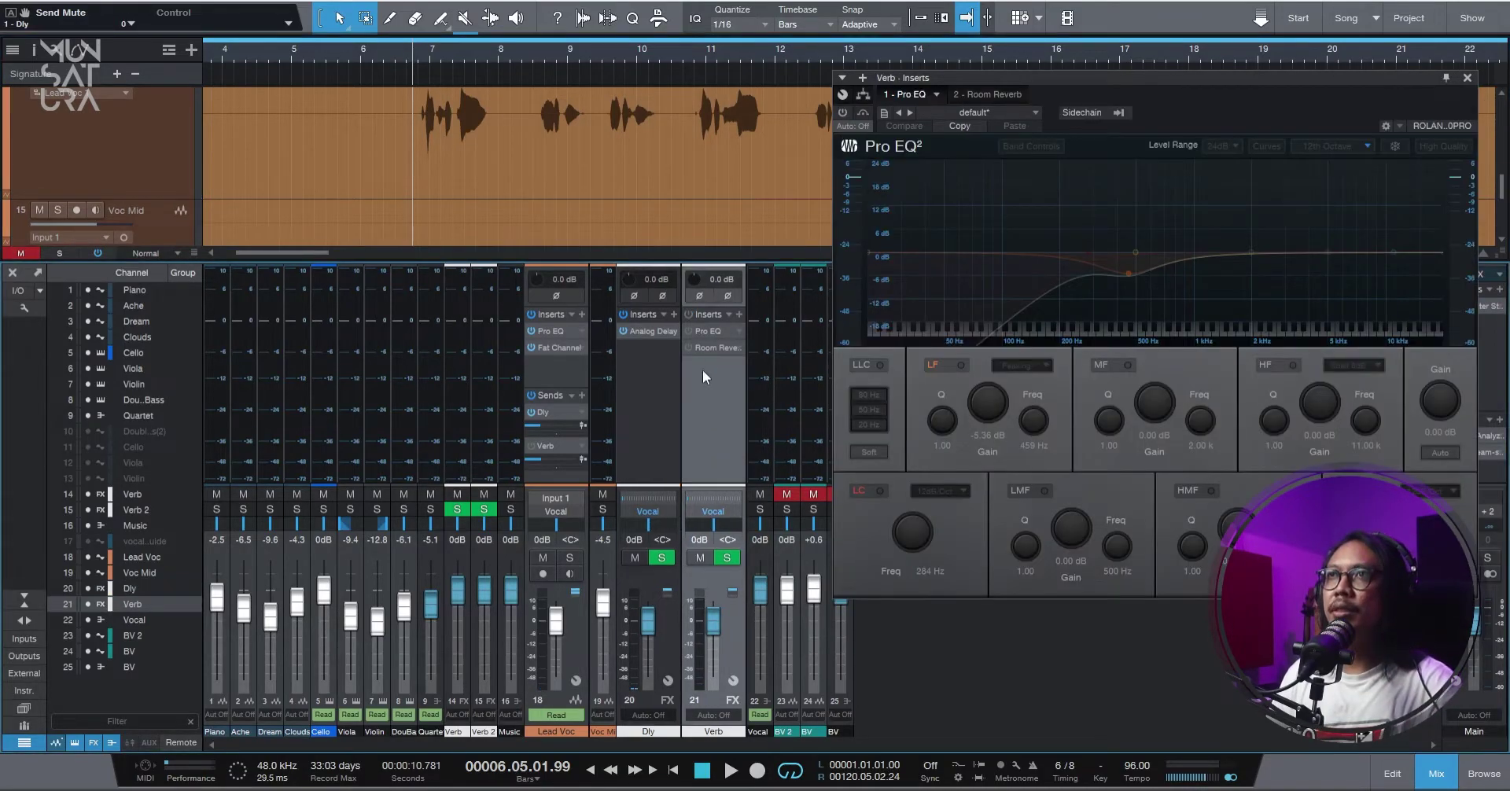
{"action": "left_click", "coordinate": [715, 350]}
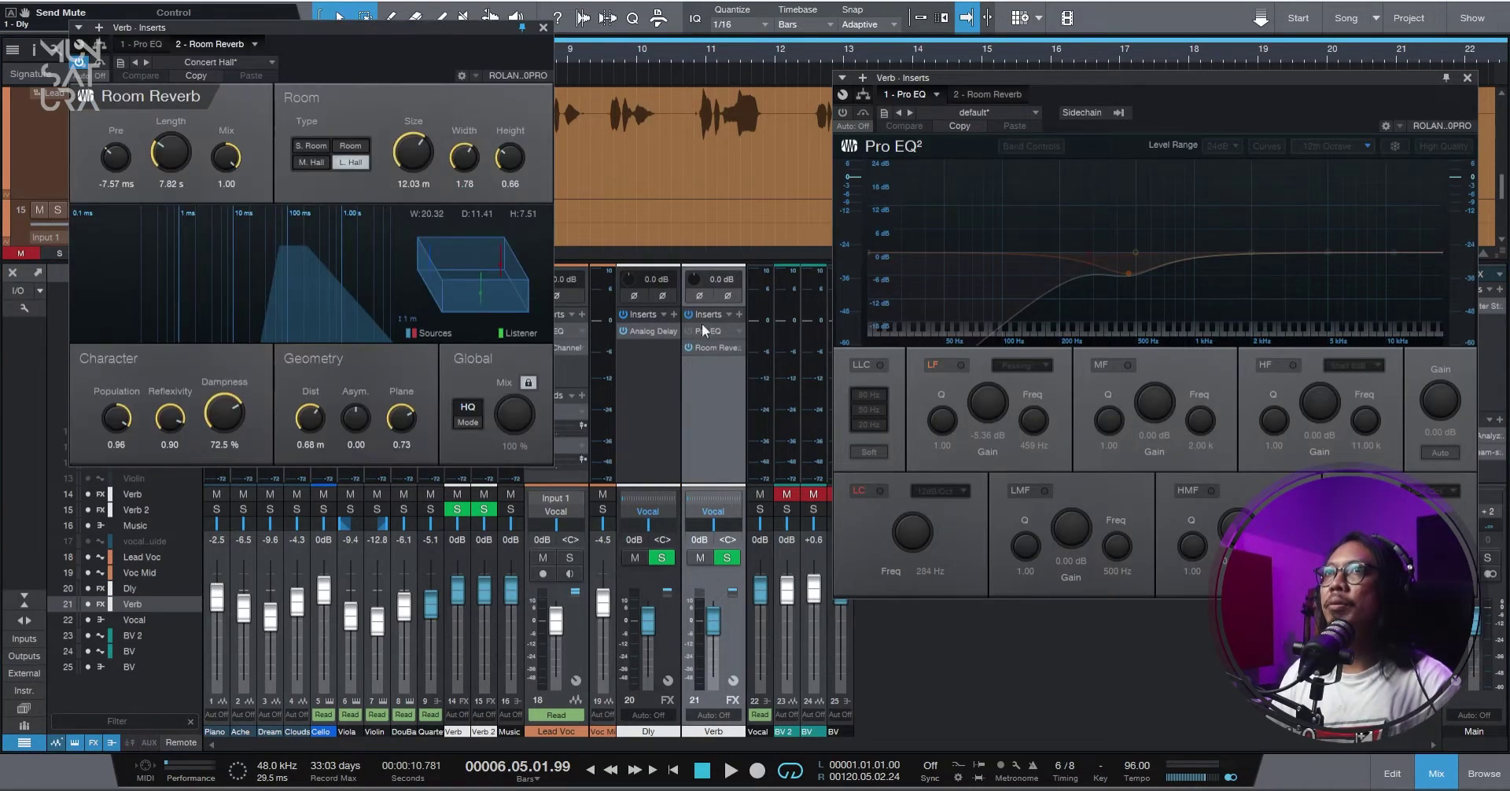
{"action": "left_click_drag", "start_coordinate": [359, 36], "coordinate": [630, 78]}
{"action": "left_click", "coordinate": [540, 104]}
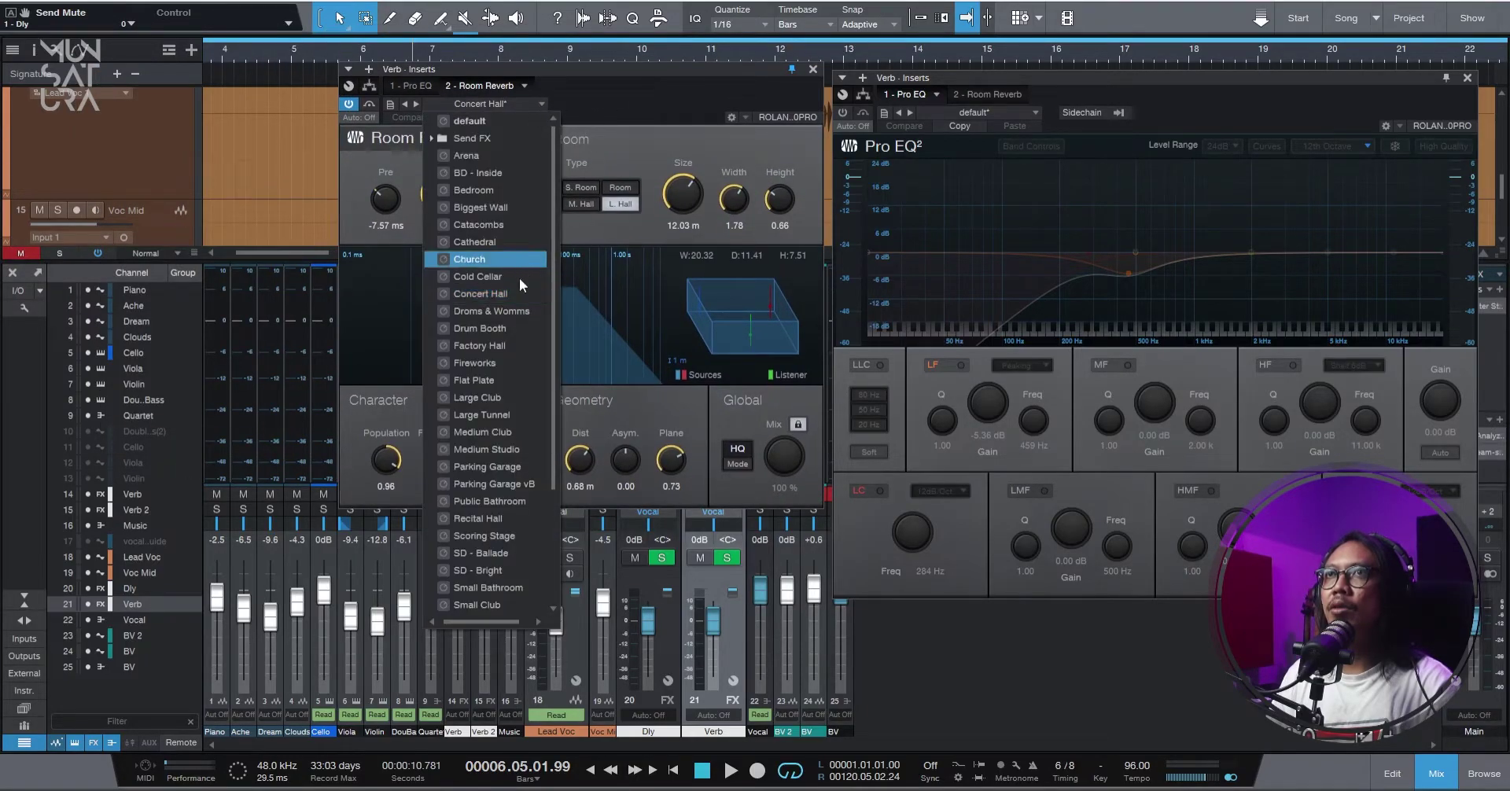
{"action": "left_click", "coordinate": [589, 130]}
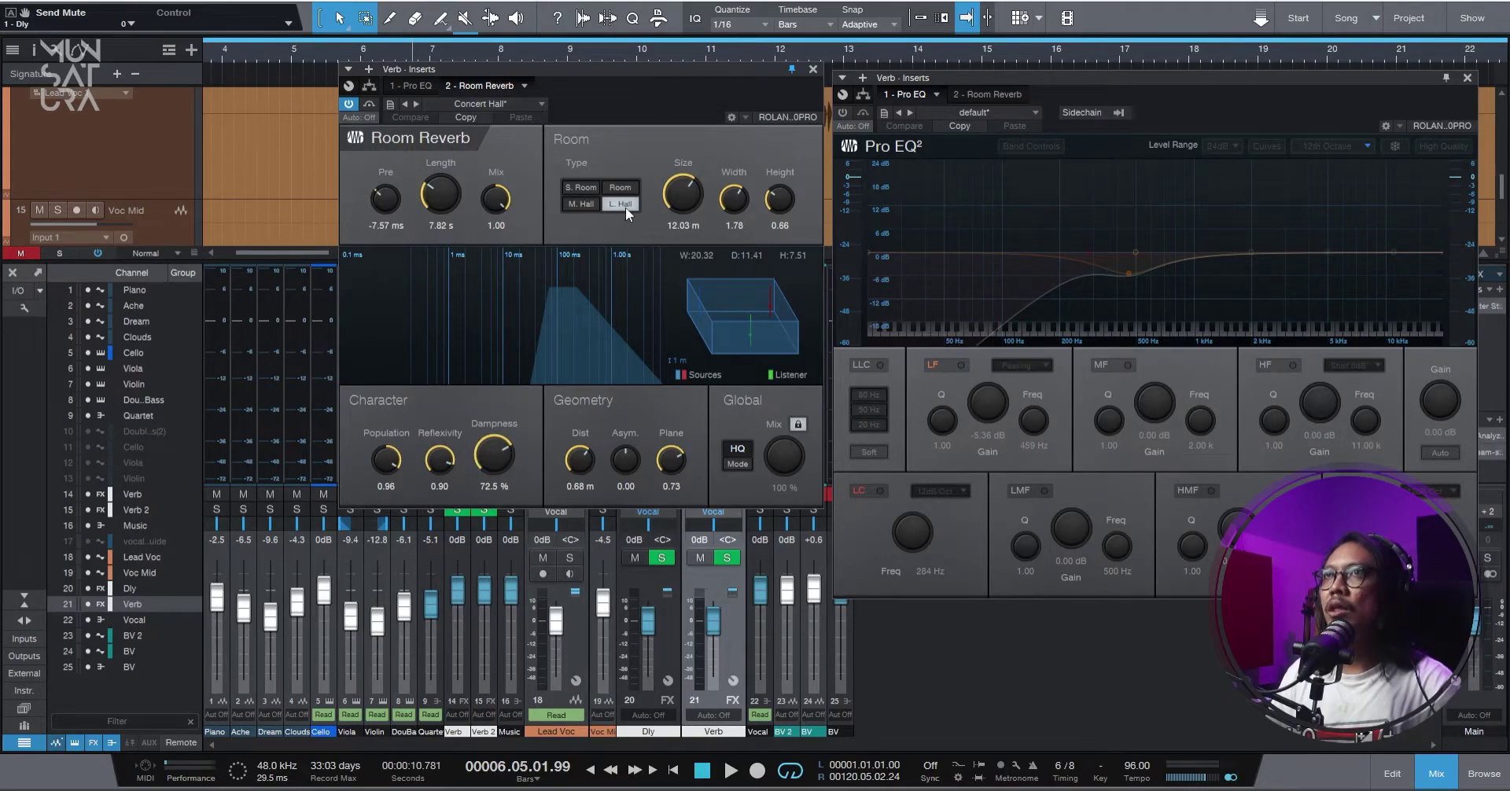
Activate Pro EQ on the Verb channel and turn on the Lead Voc channel's send to Verb.
{"action": "left_click", "coordinate": [411, 85]}
{"action": "left_click_drag", "start_coordinate": [626, 72], "coordinate": [722, 74]}
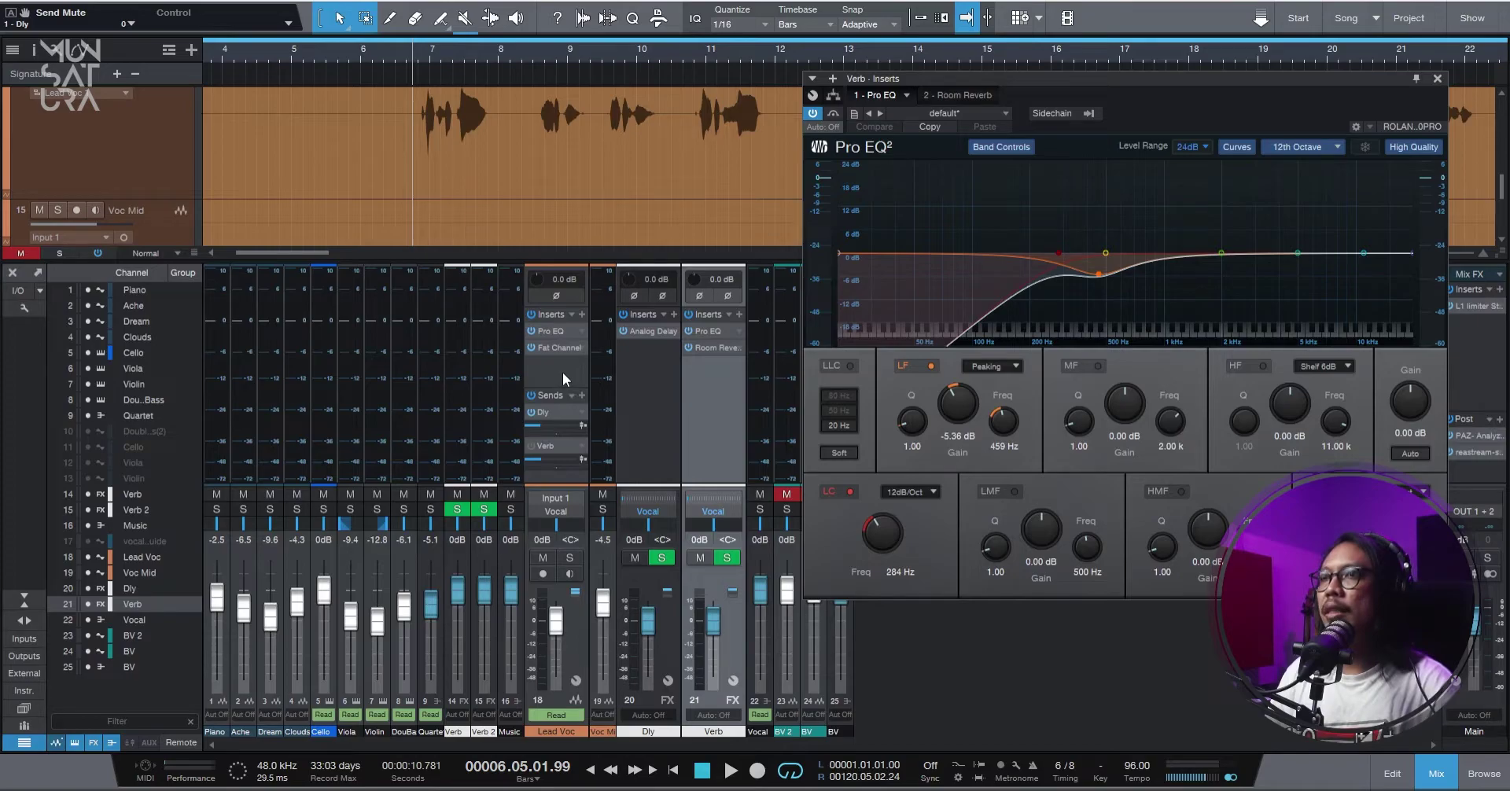
{"action": "left_click_drag", "start_coordinate": [1058, 255], "coordinate": [1104, 291]}
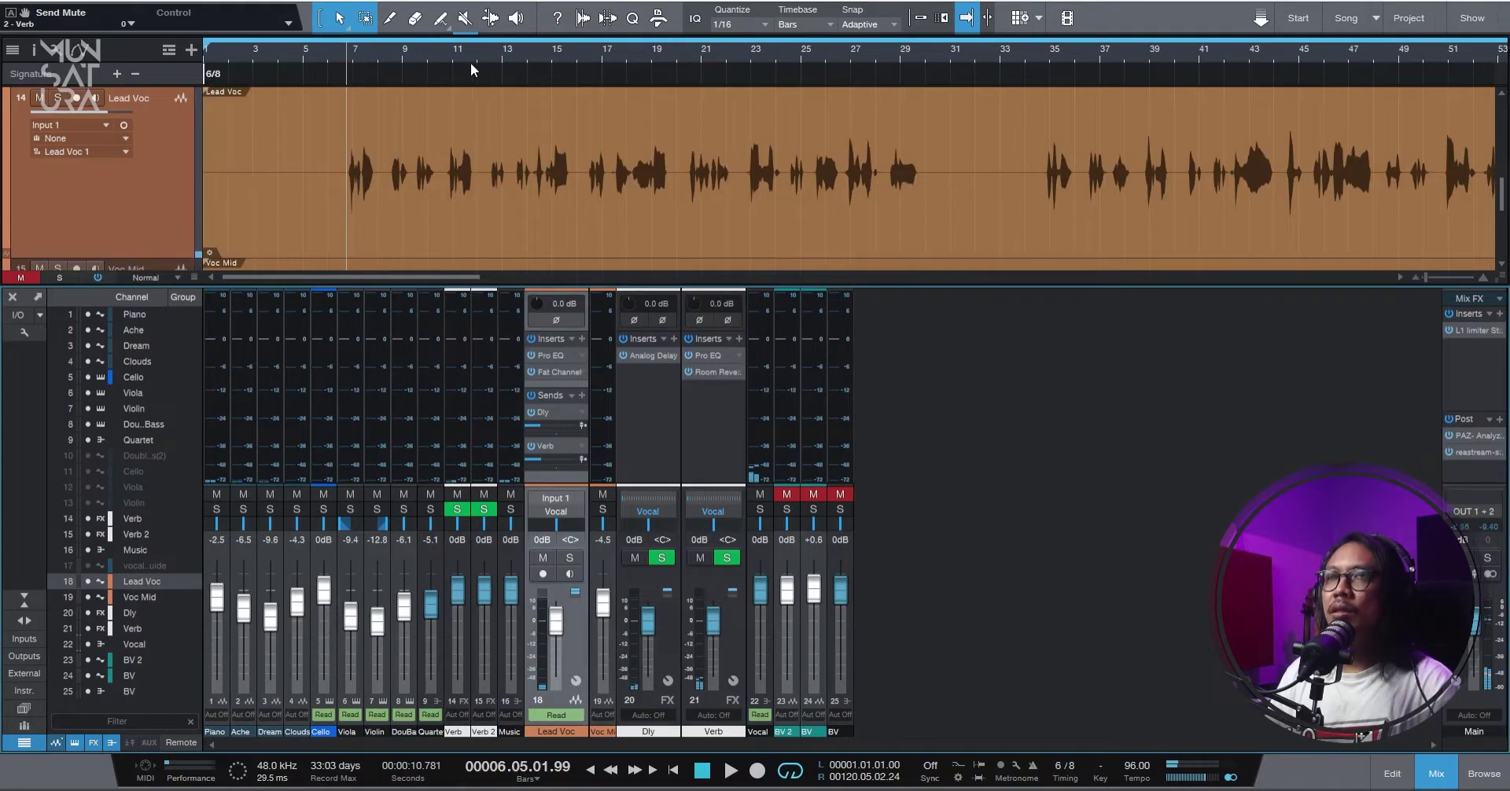
Play the lead vocal from about bar 7 and set its Verb send level to -25.8.
{"action": "left_click_drag", "start_coordinate": [403, 56], "coordinate": [444, 74]}
{"action": "left_click", "coordinate": [342, 59]}
{"action": "key", "text": "space"}
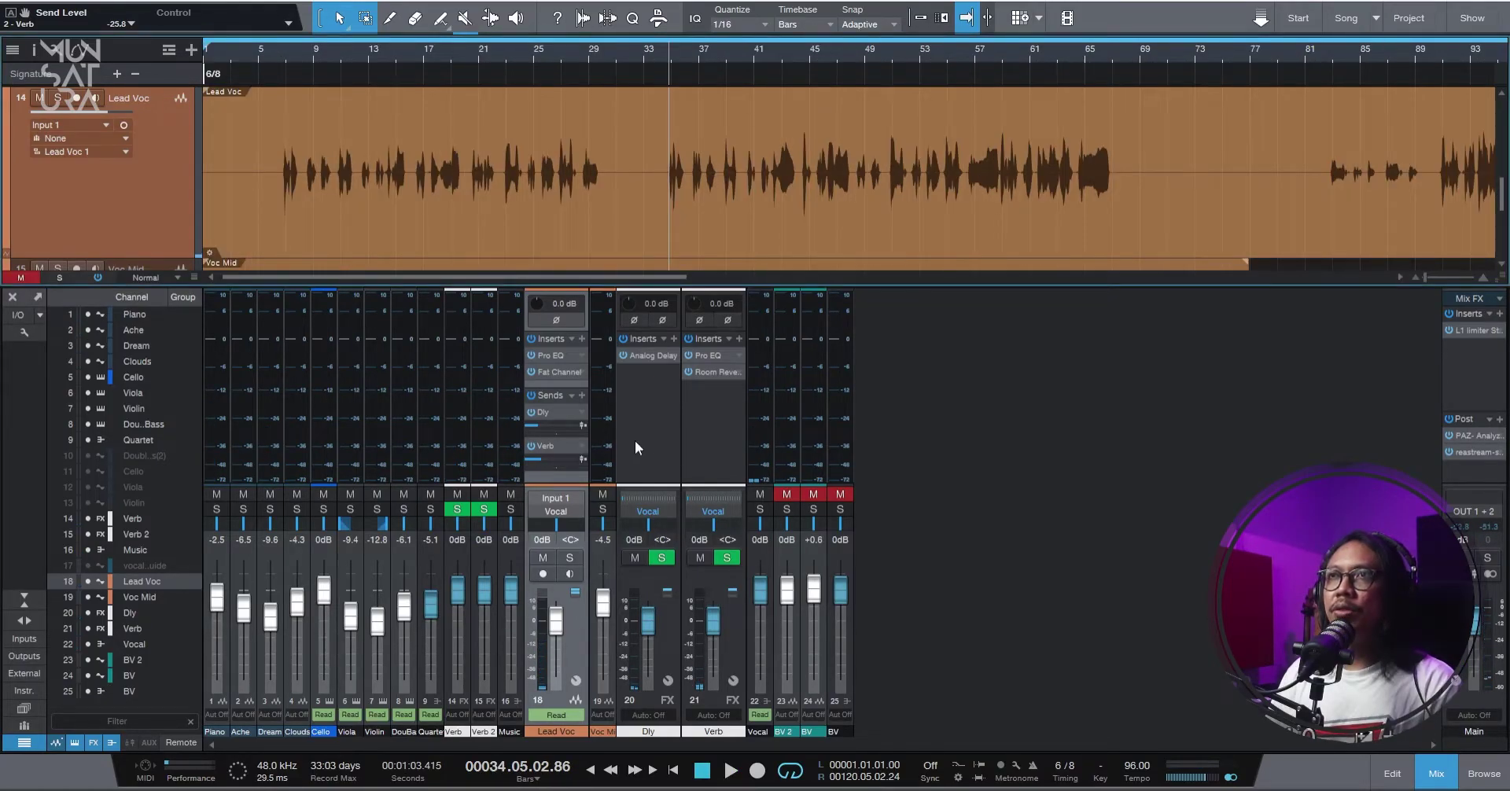
Expand the Voc Mid channel in the mixer and play its vocal passage from about bar 65.
{"action": "scroll", "coordinate": [386, 240], "scroll_direction": "up", "scroll_amount": 1}
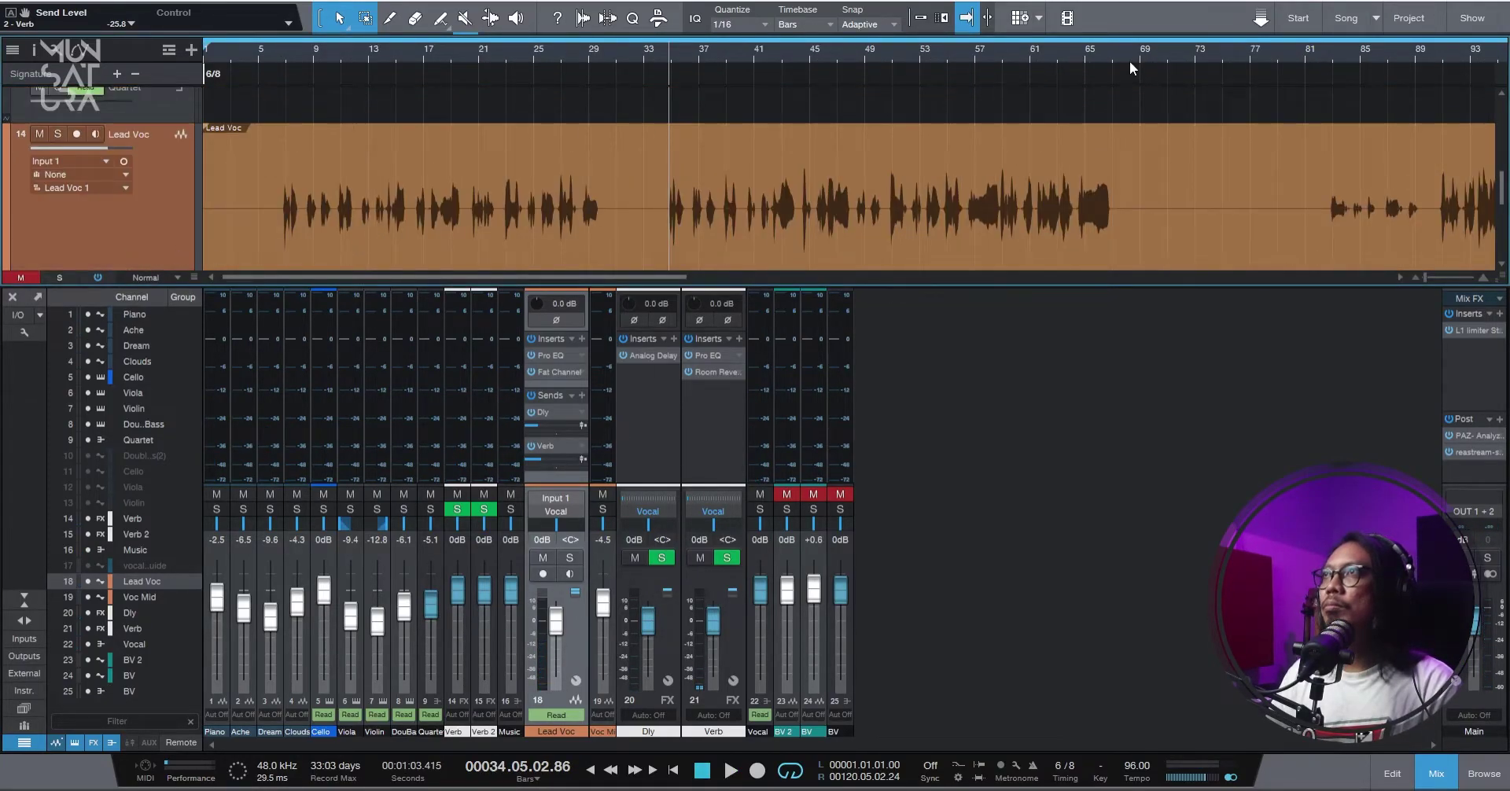
{"action": "scroll", "coordinate": [1130, 68], "scroll_direction": "right", "scroll_amount": 5}
{"action": "key", "text": "Down"}
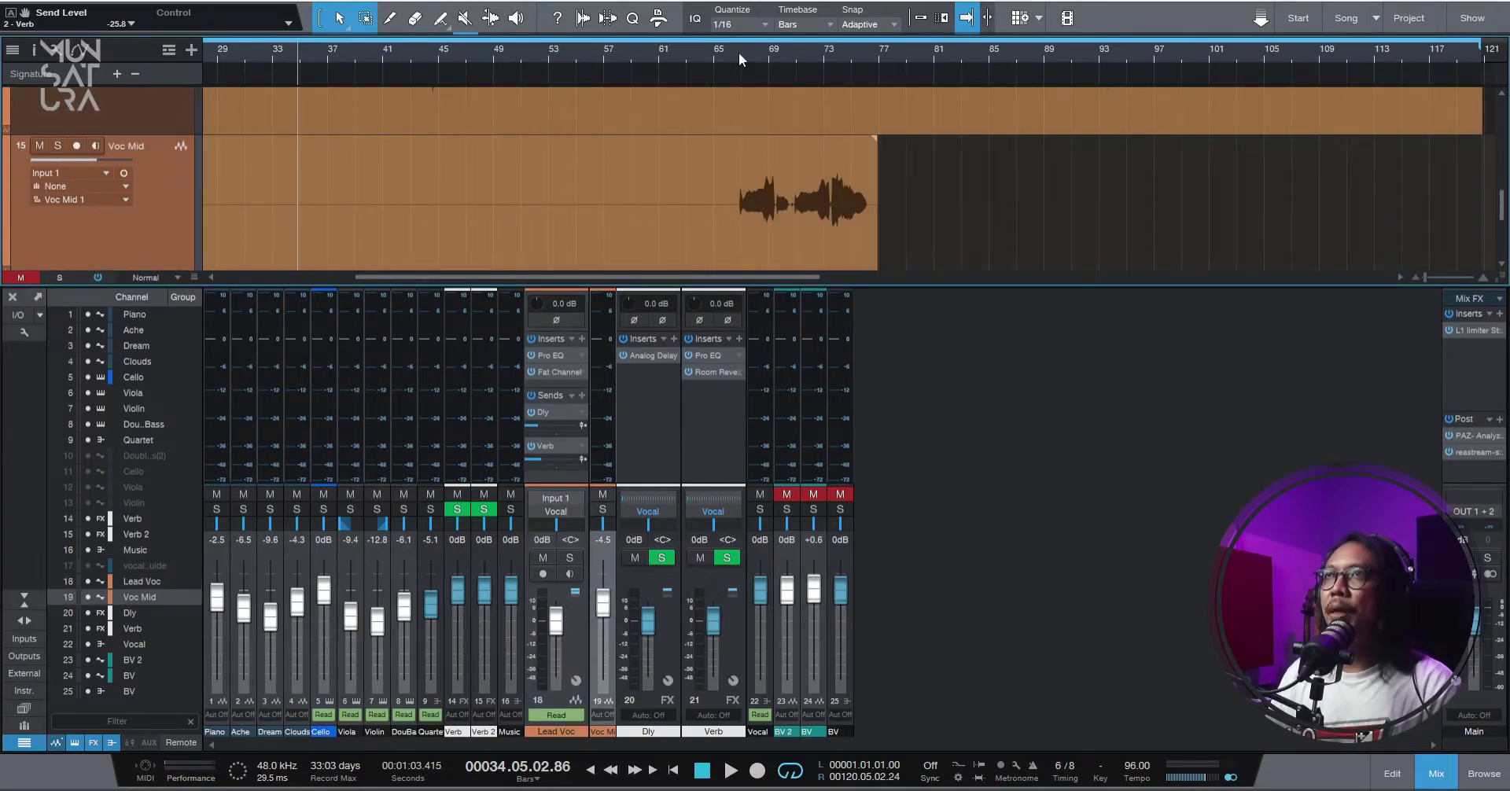
{"action": "left_click", "coordinate": [739, 52]}
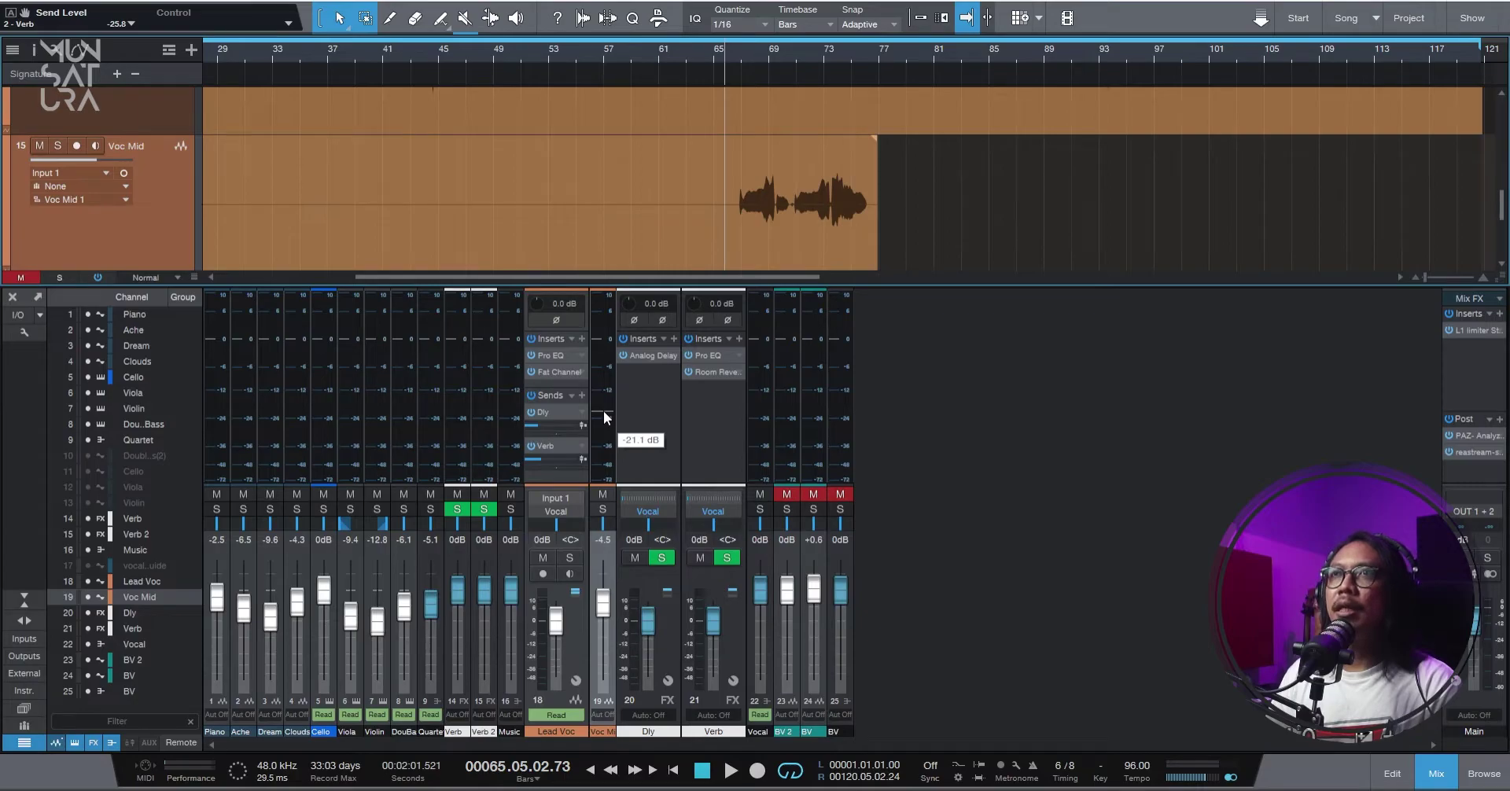
{"action": "left_click", "coordinate": [603, 411]}
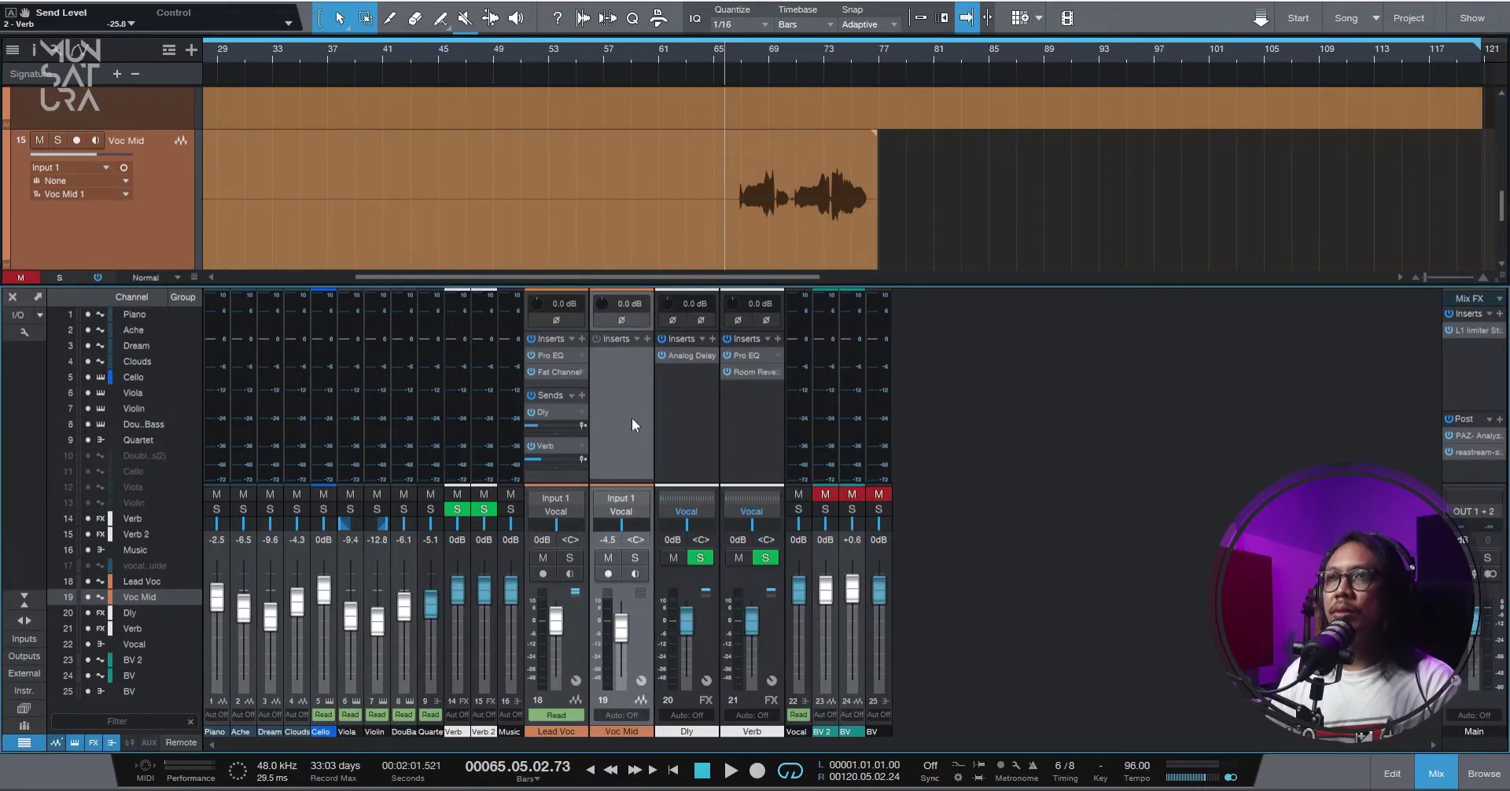
{"action": "key", "text": "space"}
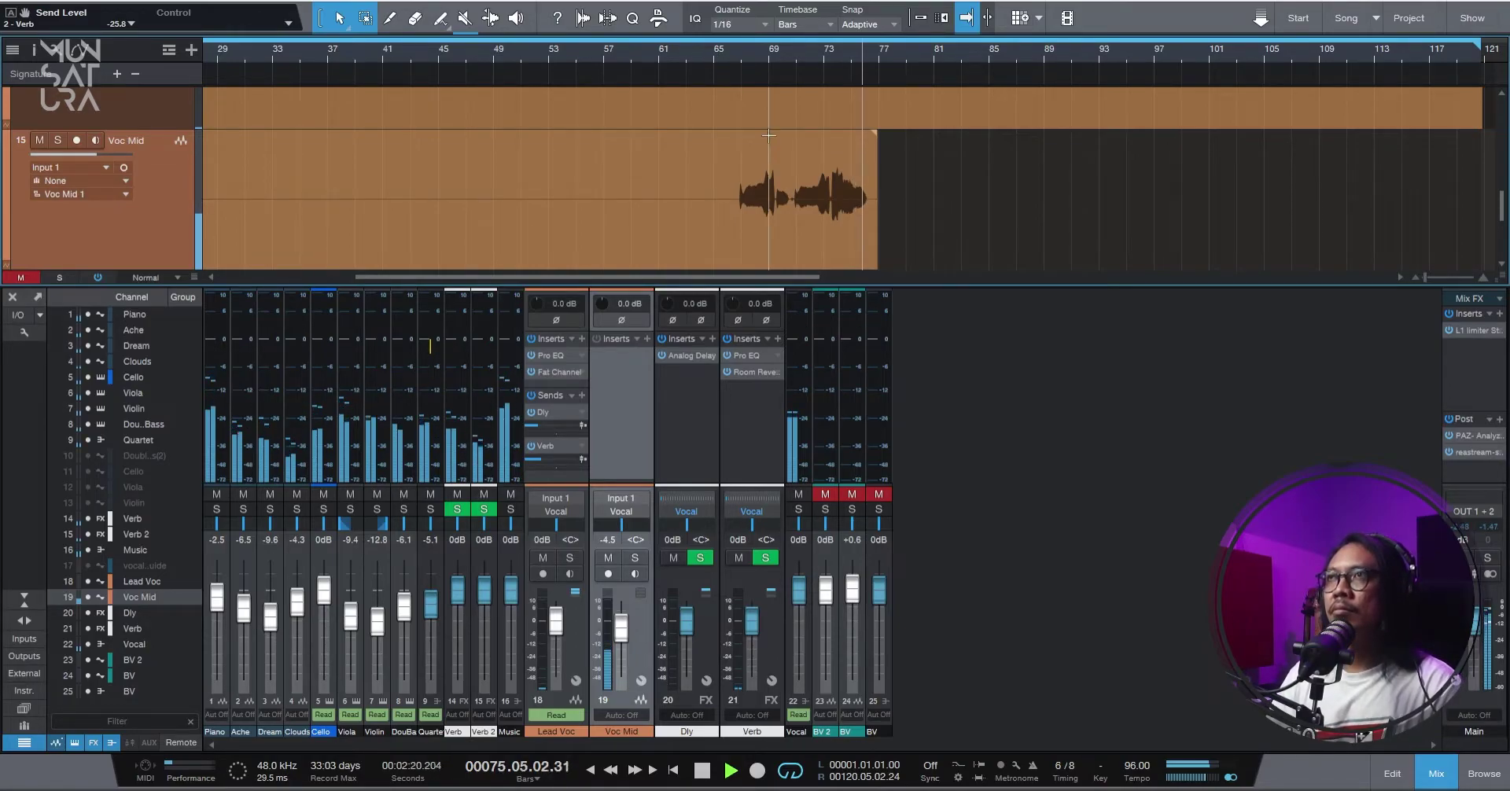
{"action": "key", "text": "space"}
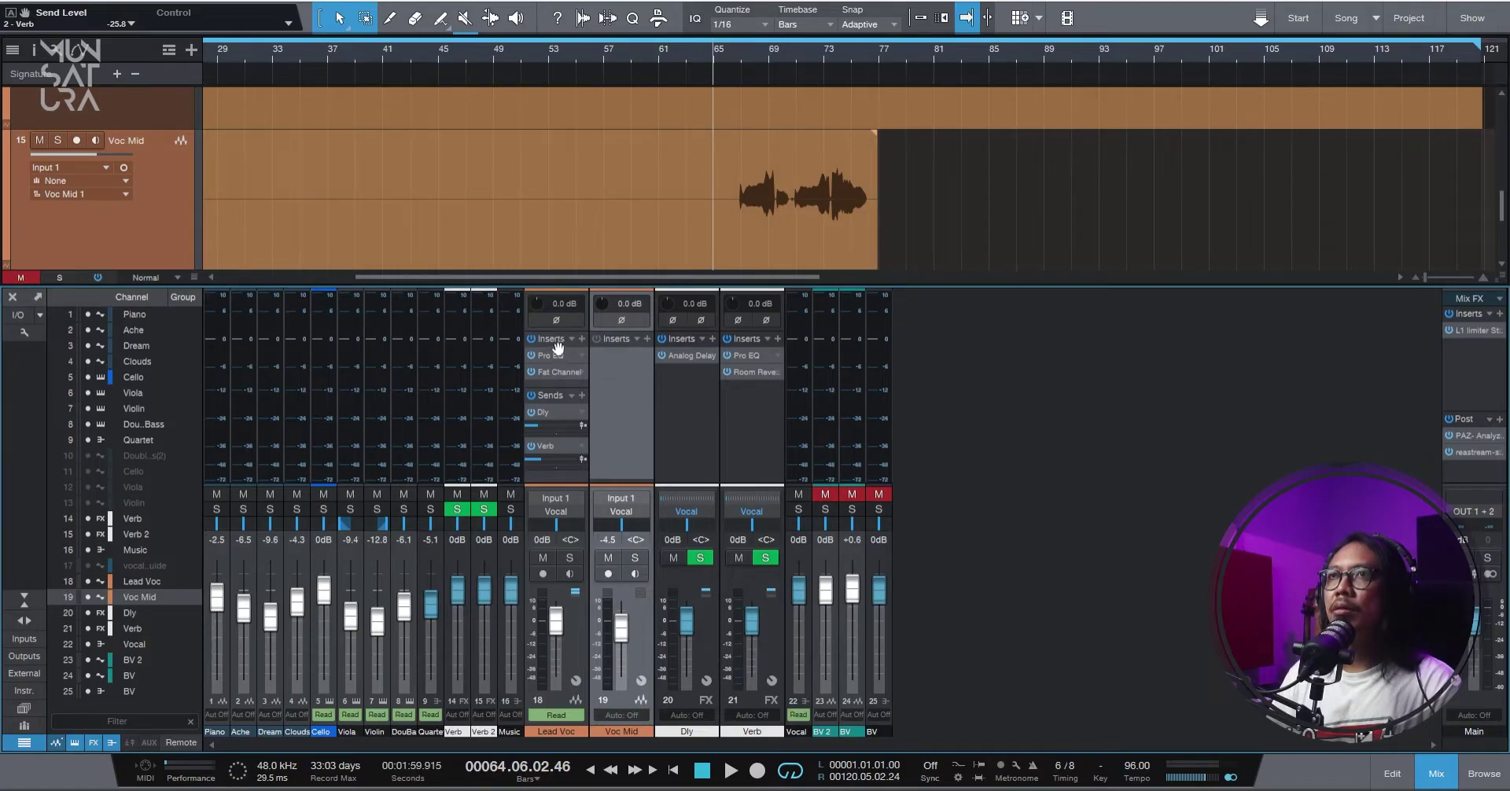
Copy the Lead Voc channel's Pro EQ and Fat Channel inserts and its Dly and Verb sends to Voc Mid.
{"action": "left_click_drag", "start_coordinate": [556, 341], "coordinate": [627, 352]}
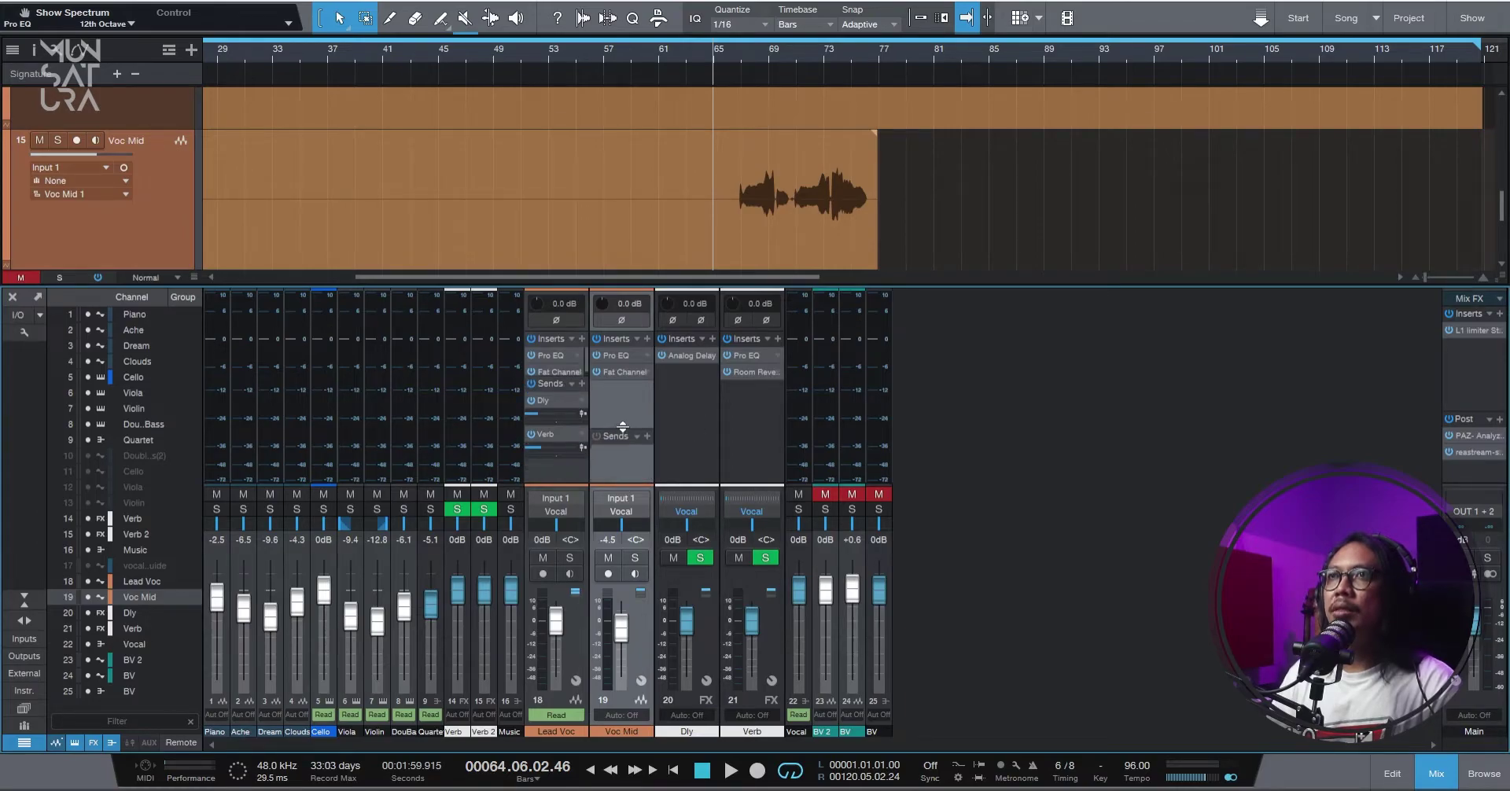
{"action": "left_click_drag", "start_coordinate": [632, 378], "coordinate": [616, 417]}
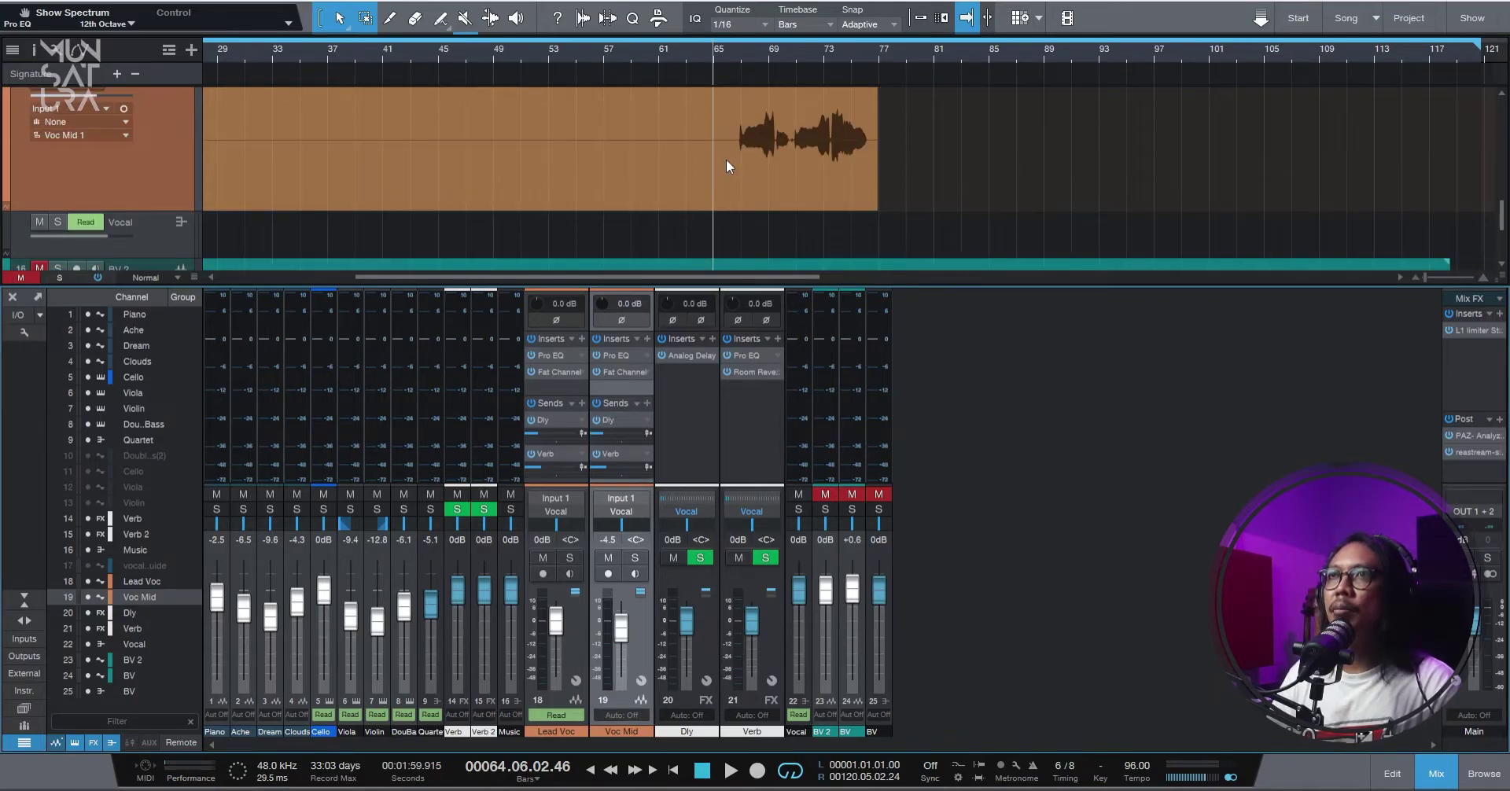
In Voc Mid's Fat Channel Passive EQ, set the high-frequency Boost to 1.95 and Atten to 3.40 while playing the passage.
{"action": "left_click", "coordinate": [625, 372]}
{"action": "left_click_drag", "start_coordinate": [1166, 212], "coordinate": [1156, 222]}
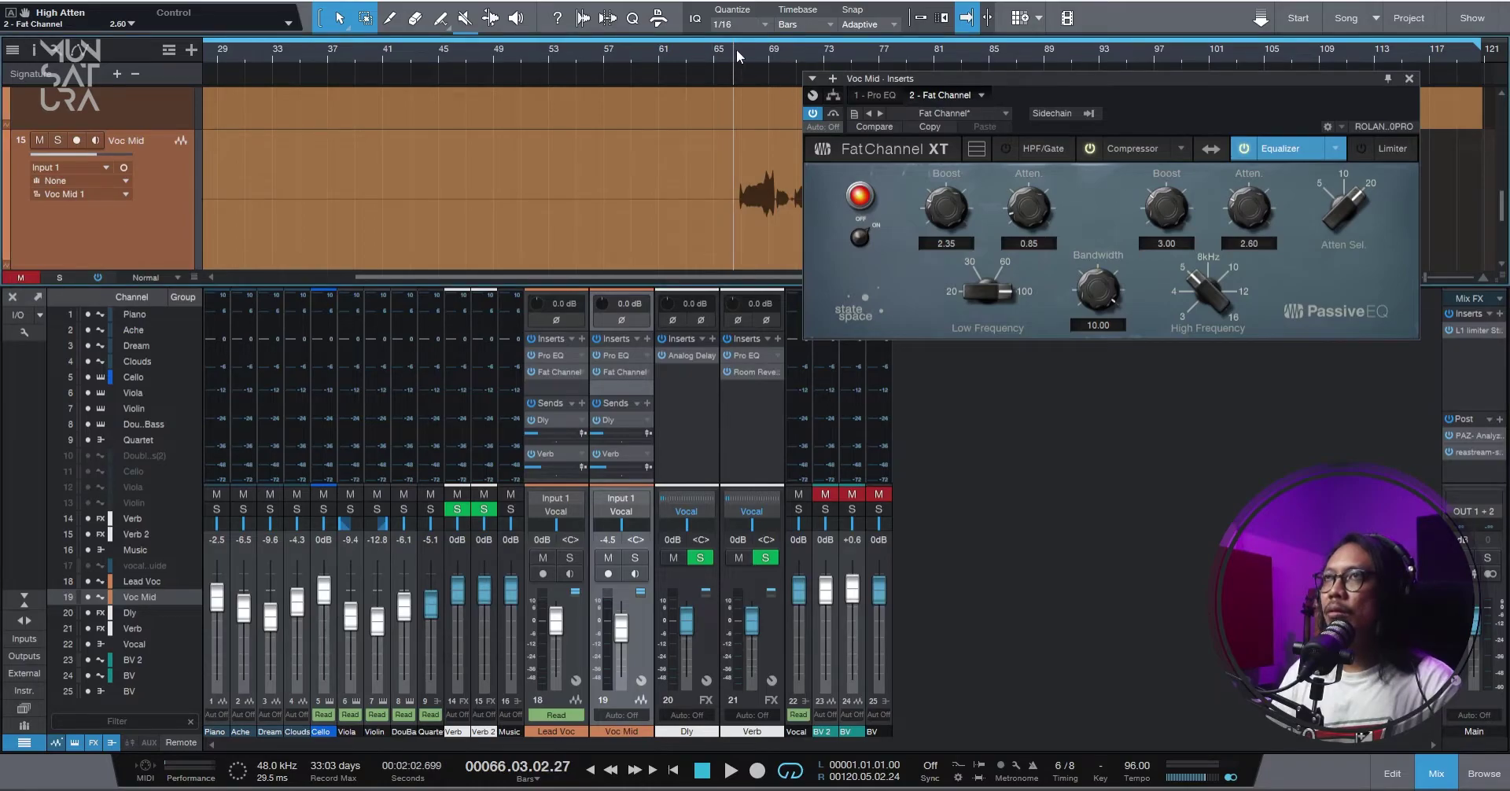
{"action": "key", "text": "space"}
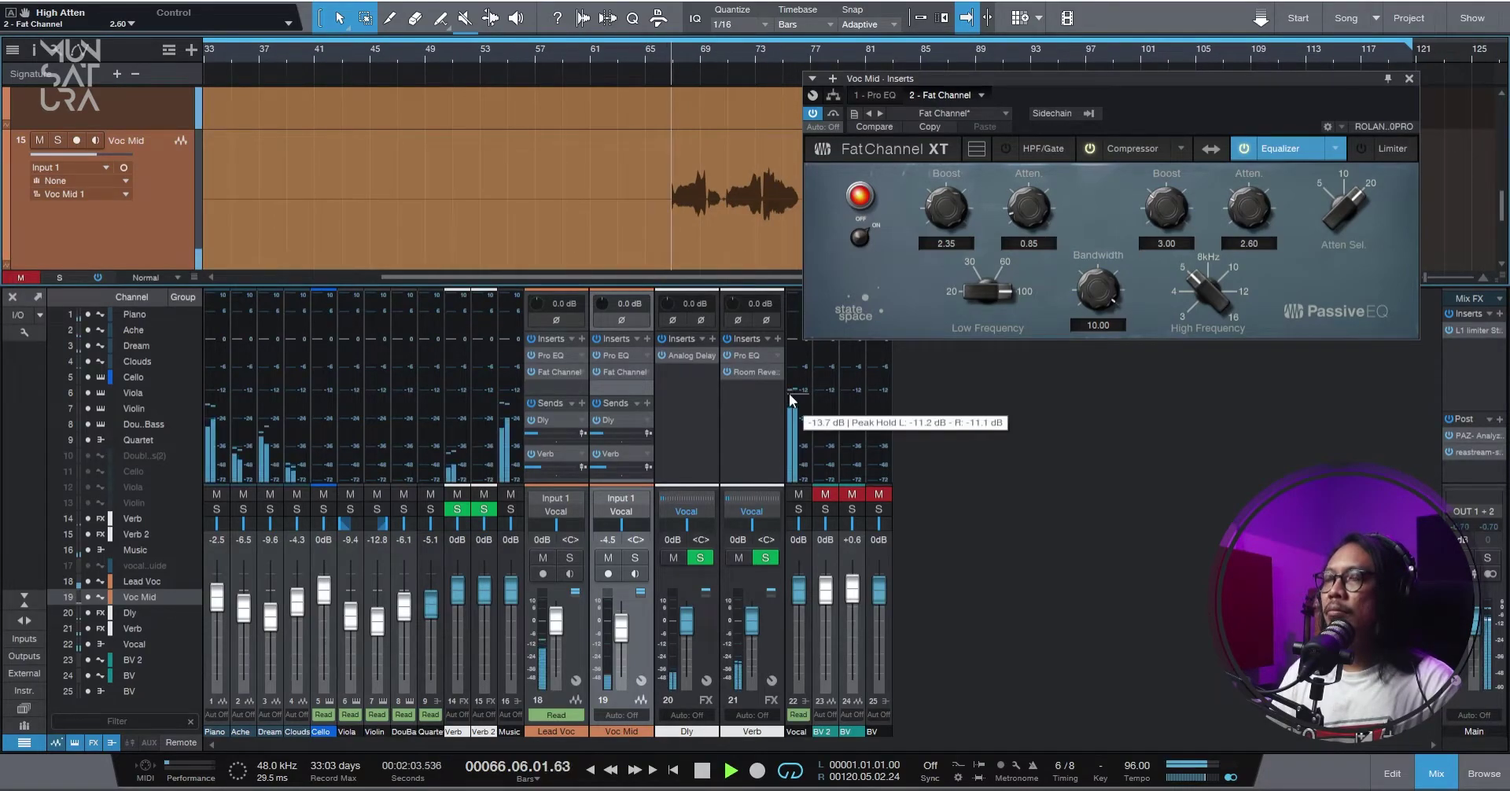
{"action": "left_click_drag", "start_coordinate": [1246, 232], "coordinate": [1174, 223]}
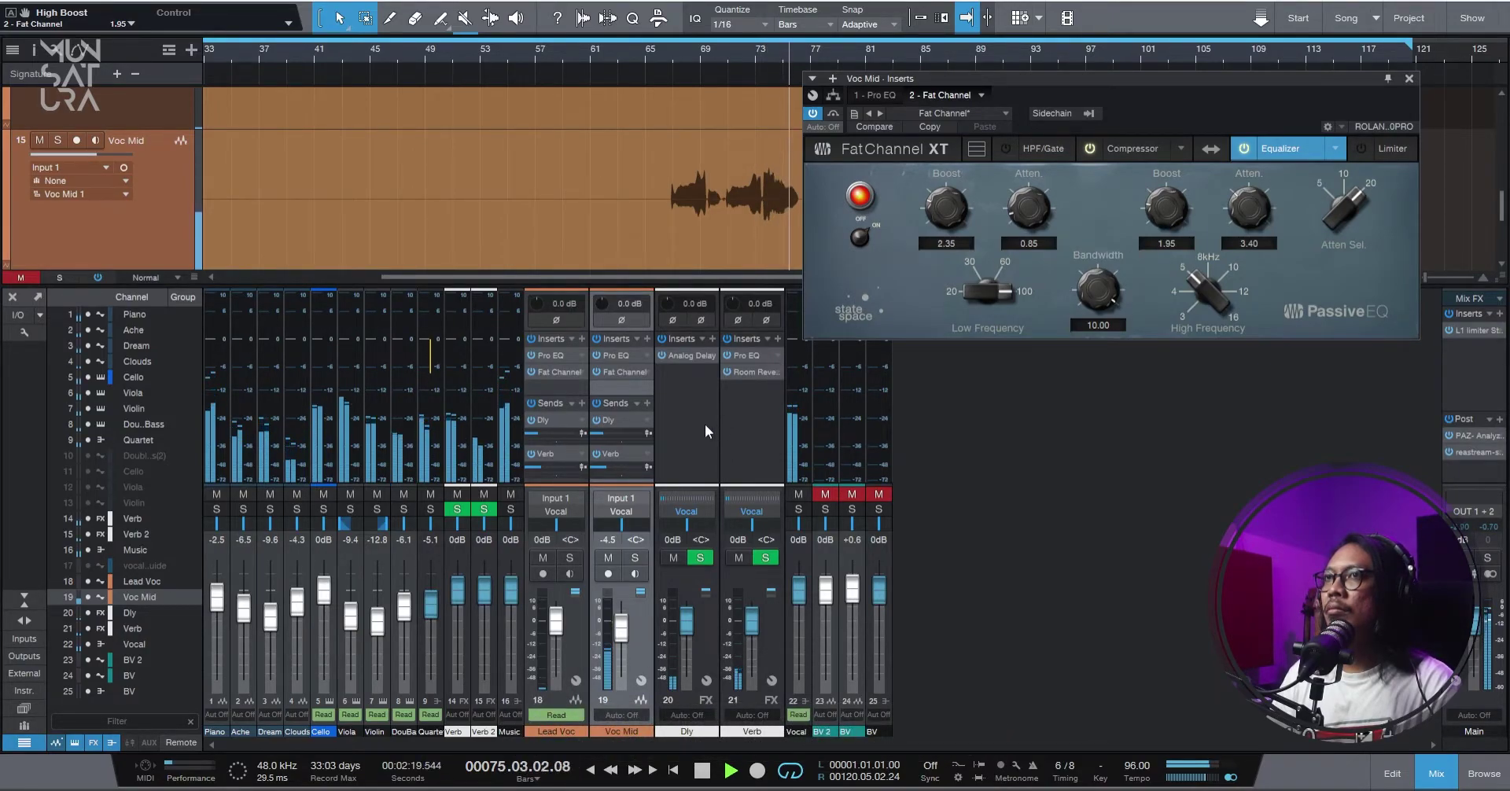
{"action": "key", "text": "space"}
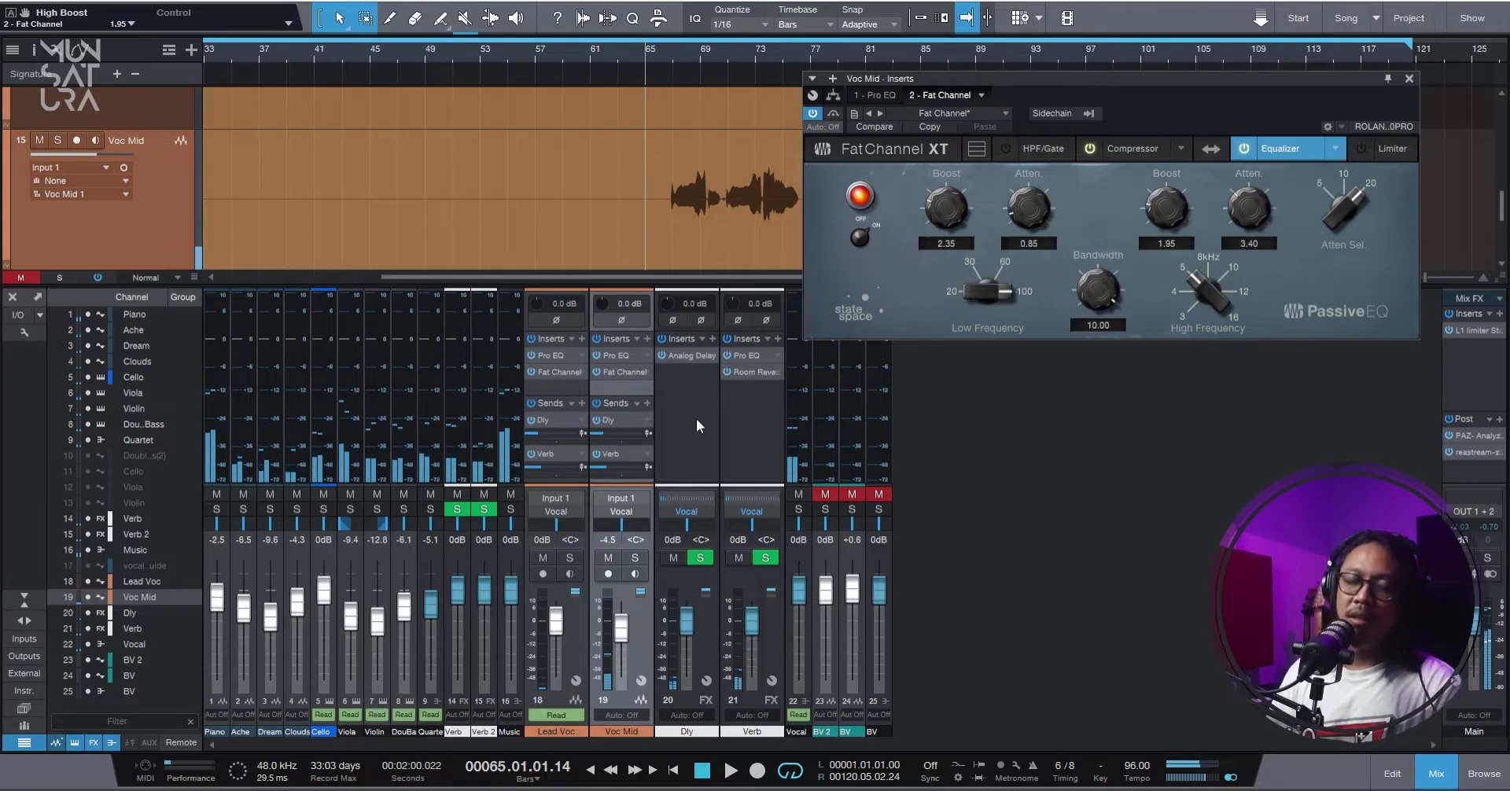
Raise the Voc Mid channel's Dly send and set its Verb send level to -17.2 during playback.
{"action": "left_click_drag", "start_coordinate": [621, 394], "coordinate": [621, 385]}
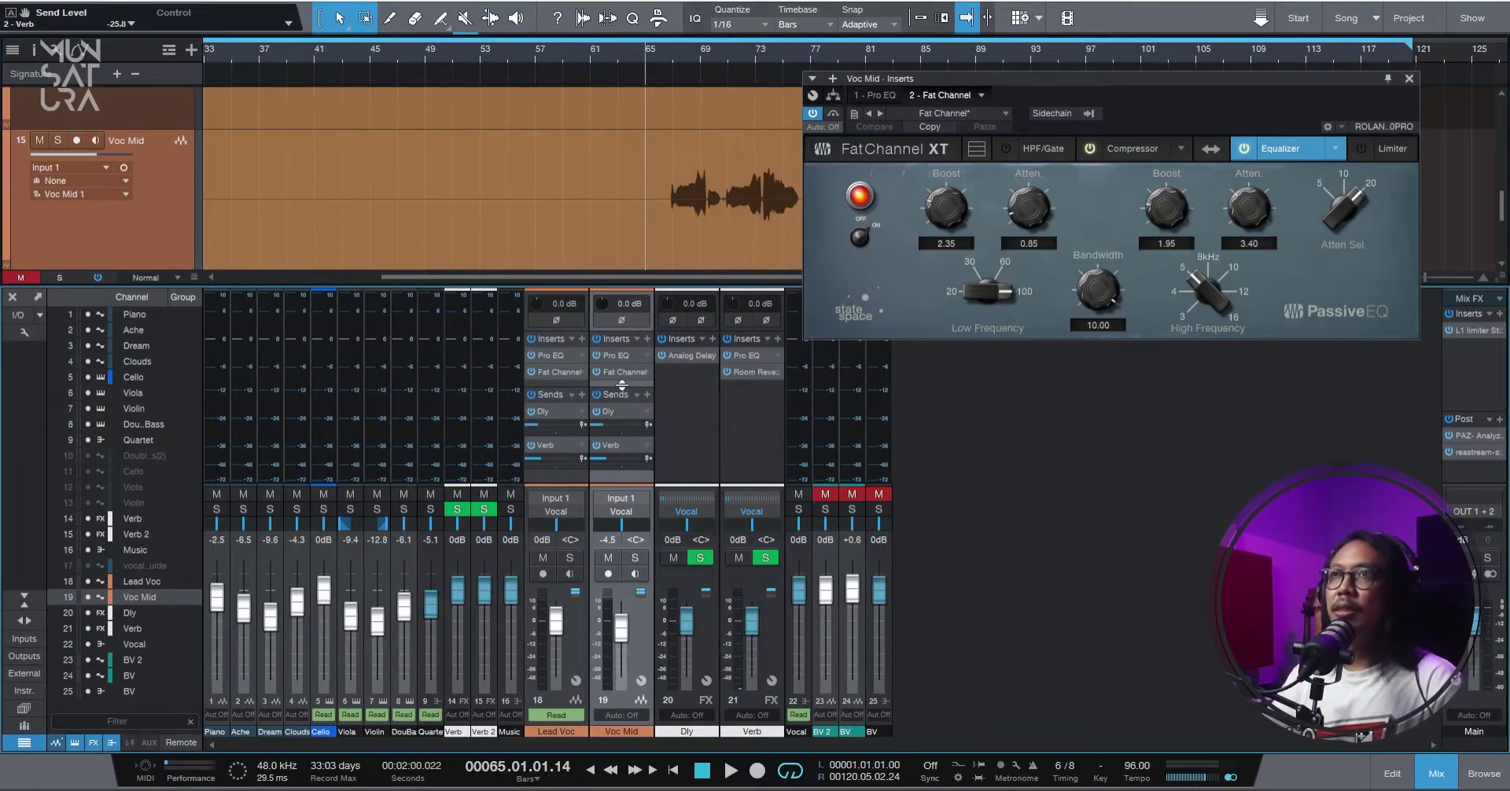
{"action": "mouse_move", "coordinate": [615, 425]}
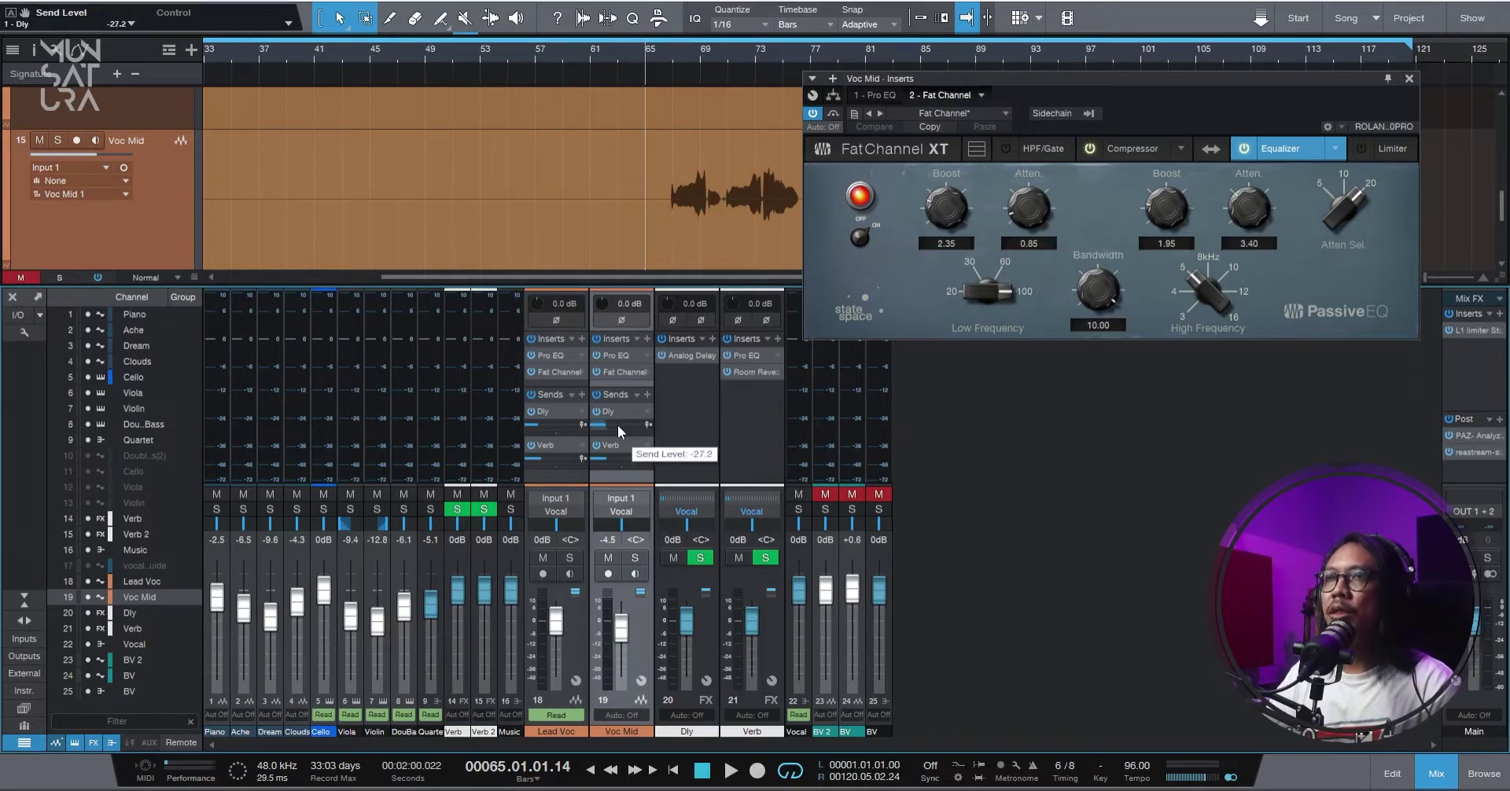
{"action": "key", "text": "space"}
{"action": "mouse_move", "coordinate": [620, 461]}
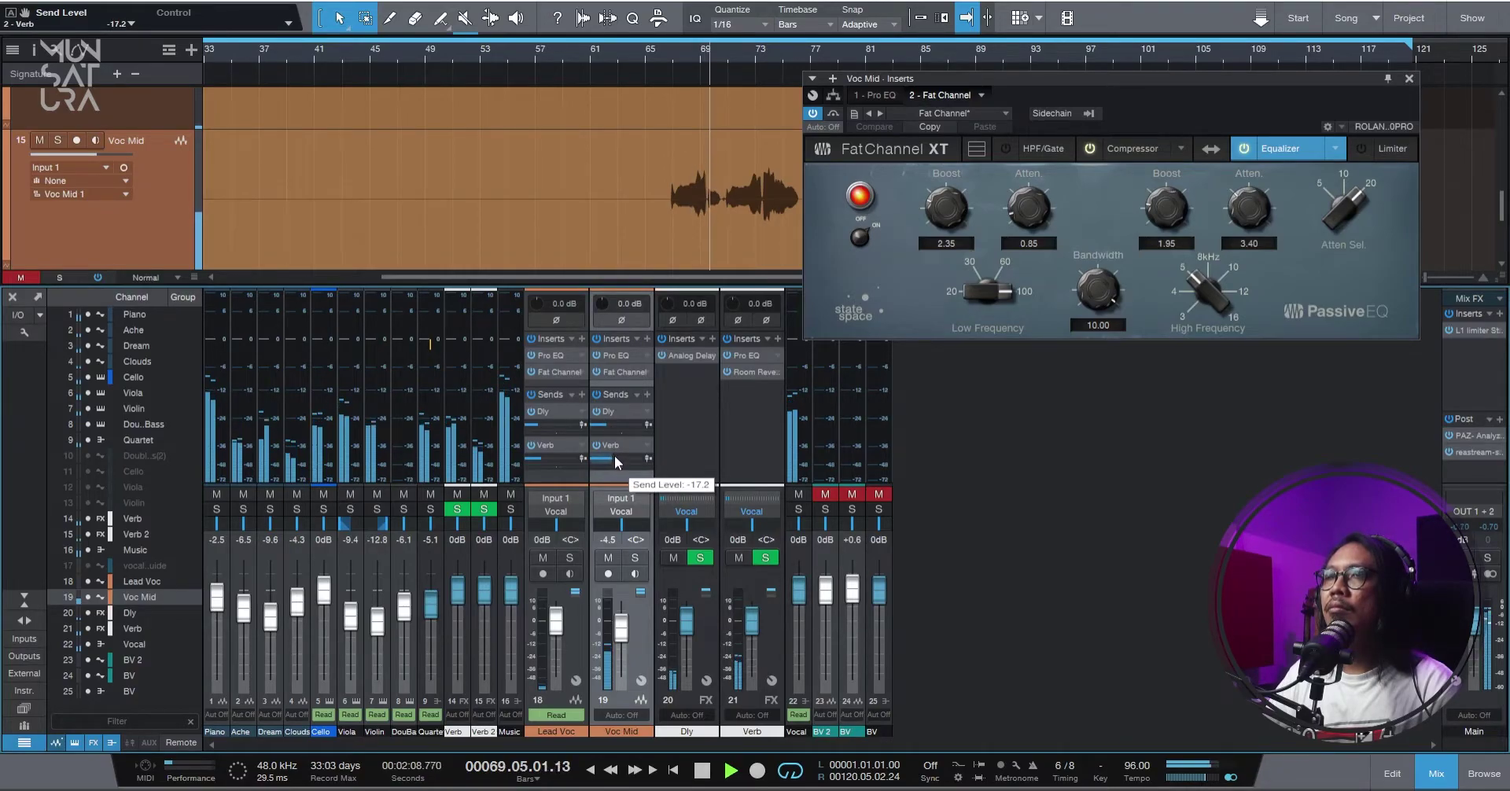
Refine Voc Mid's Passive EQ with a high-frequency Boost of 1.65 and Atten of 4.80.
{"action": "left_click", "coordinate": [622, 370]}
{"action": "left_click", "coordinate": [636, 370]}
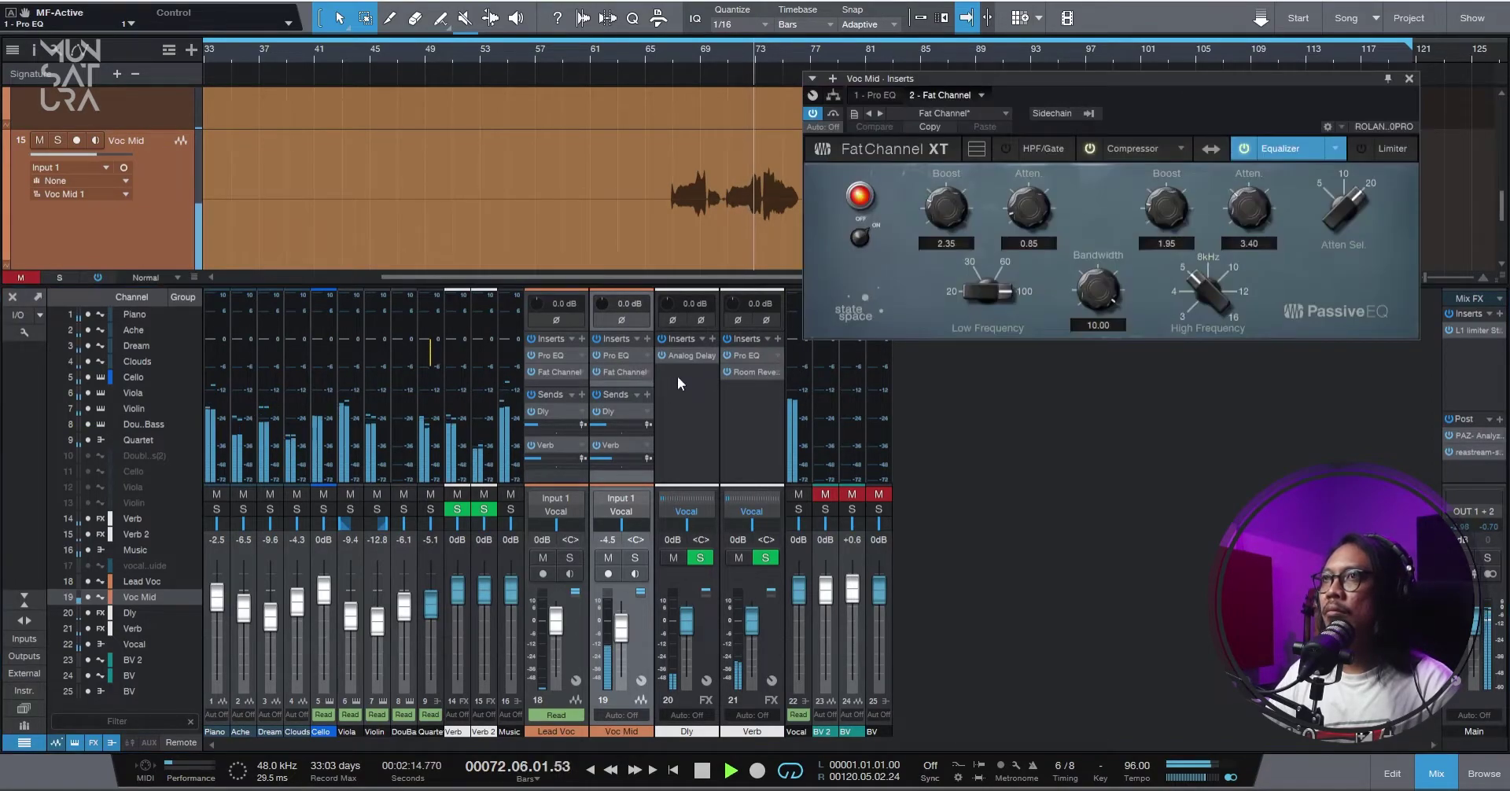
{"action": "left_click_drag", "start_coordinate": [1249, 211], "coordinate": [1169, 208]}
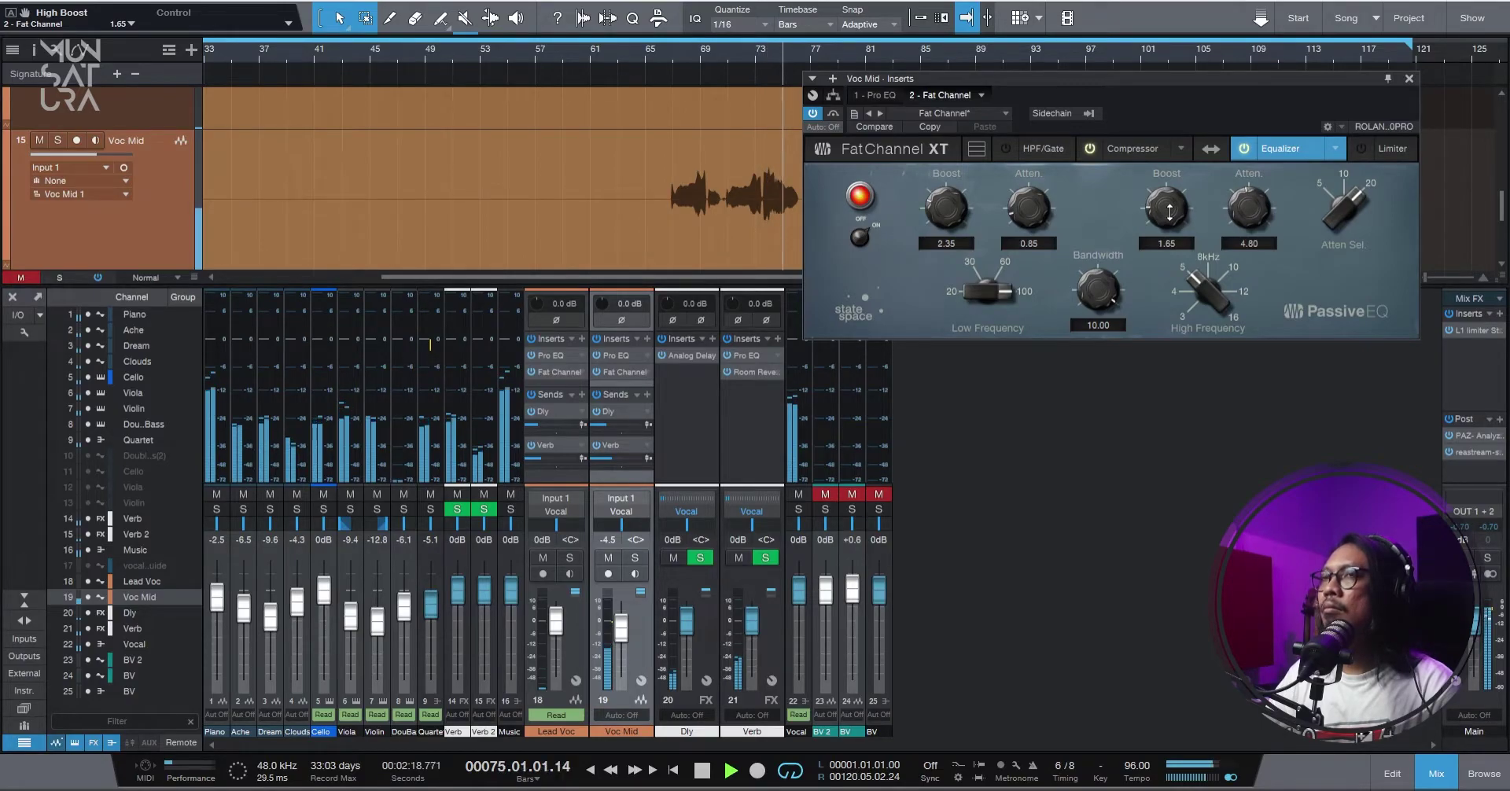
Replay the Voc Mid passage from about bar 66 and set its Dly send level to -21.7.
{"action": "left_click", "coordinate": [664, 58]}
{"action": "key", "text": "space"}
{"action": "key", "text": "space"}
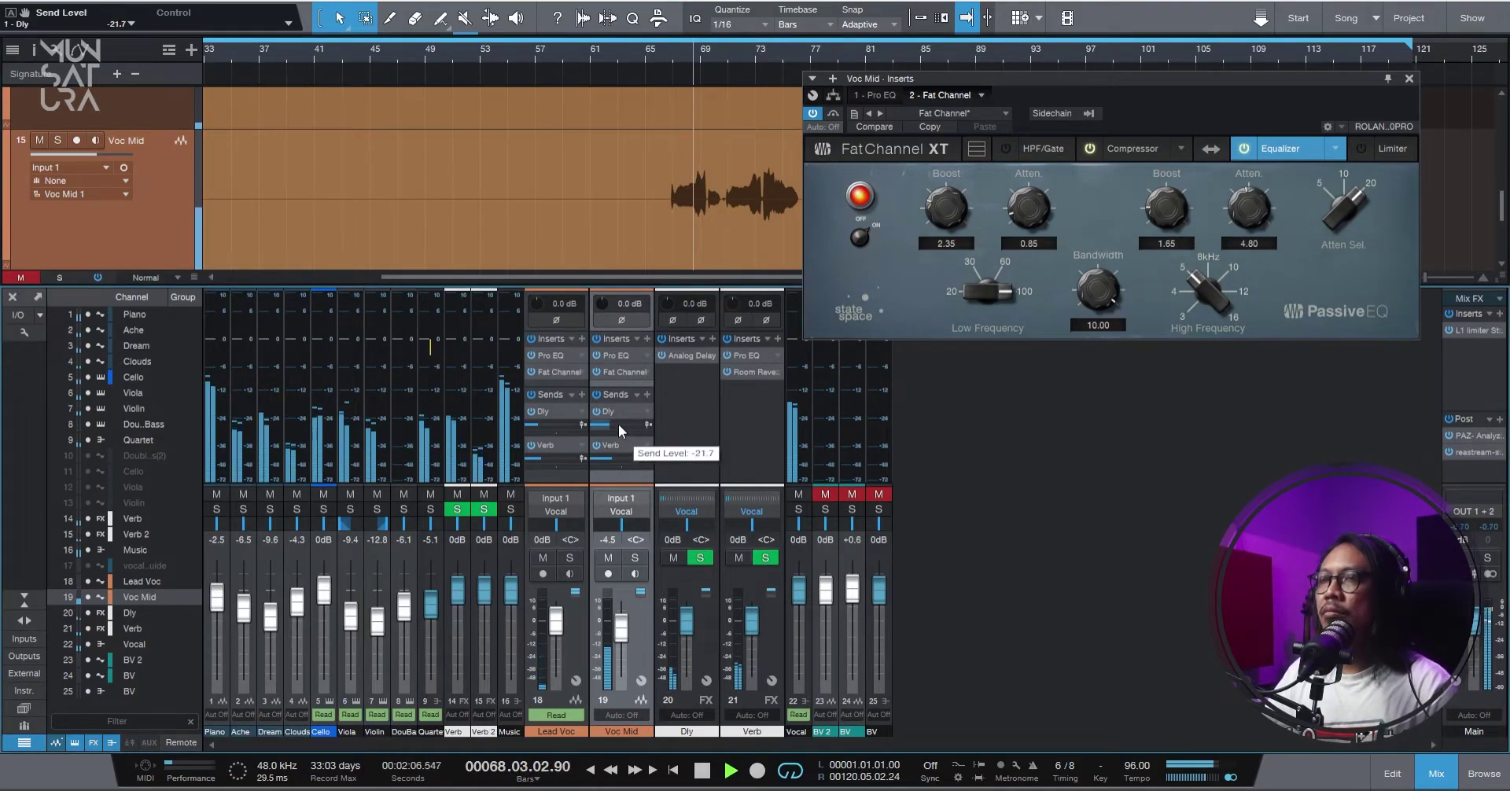
Set Voc Mid's Verb send level to -13.3 while playing the passage, and stop playback past the end of the clip.
{"action": "mouse_move", "coordinate": [621, 456]}
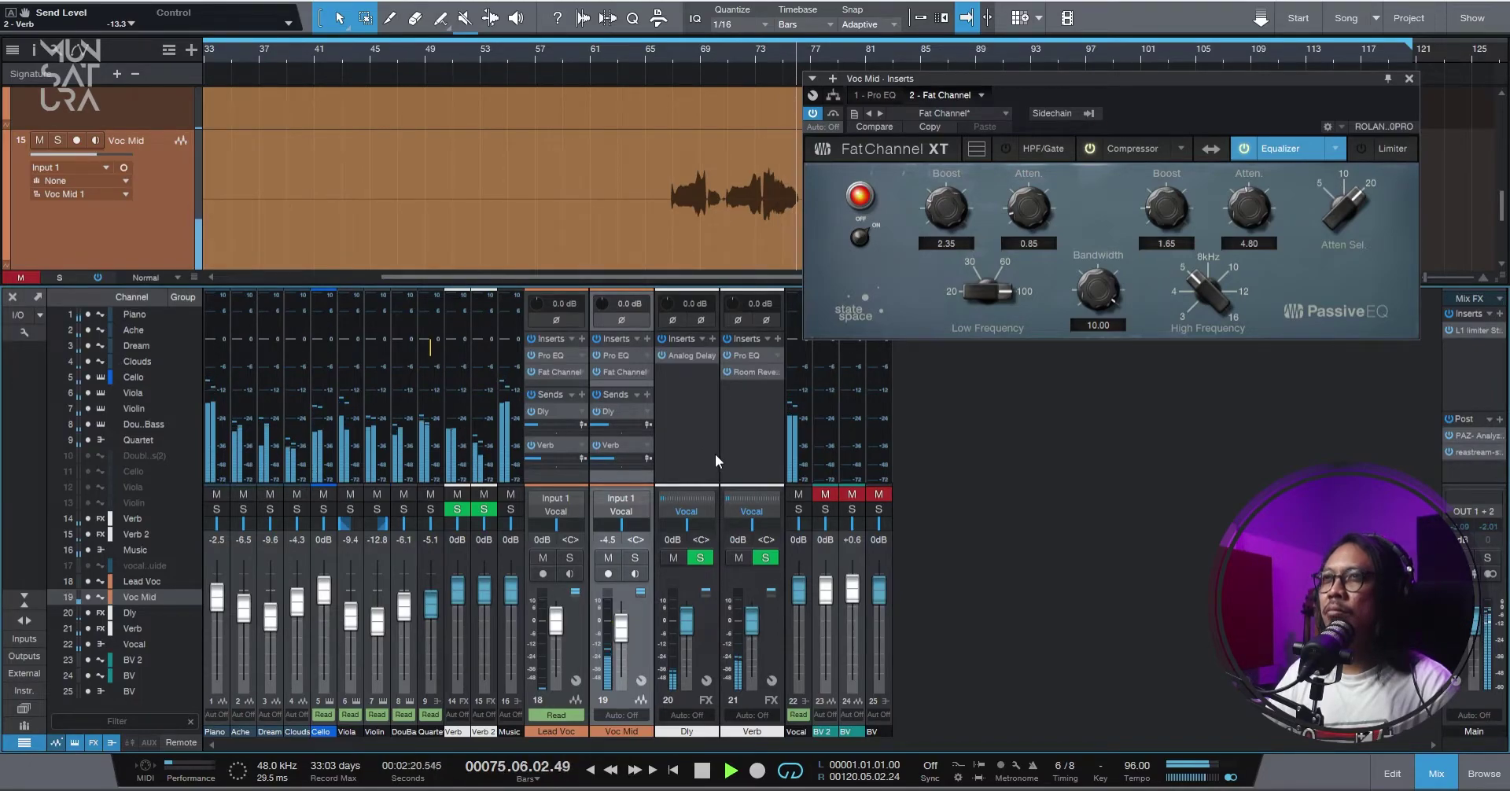
{"action": "left_click_drag", "start_coordinate": [768, 48], "coordinate": [584, 54]}
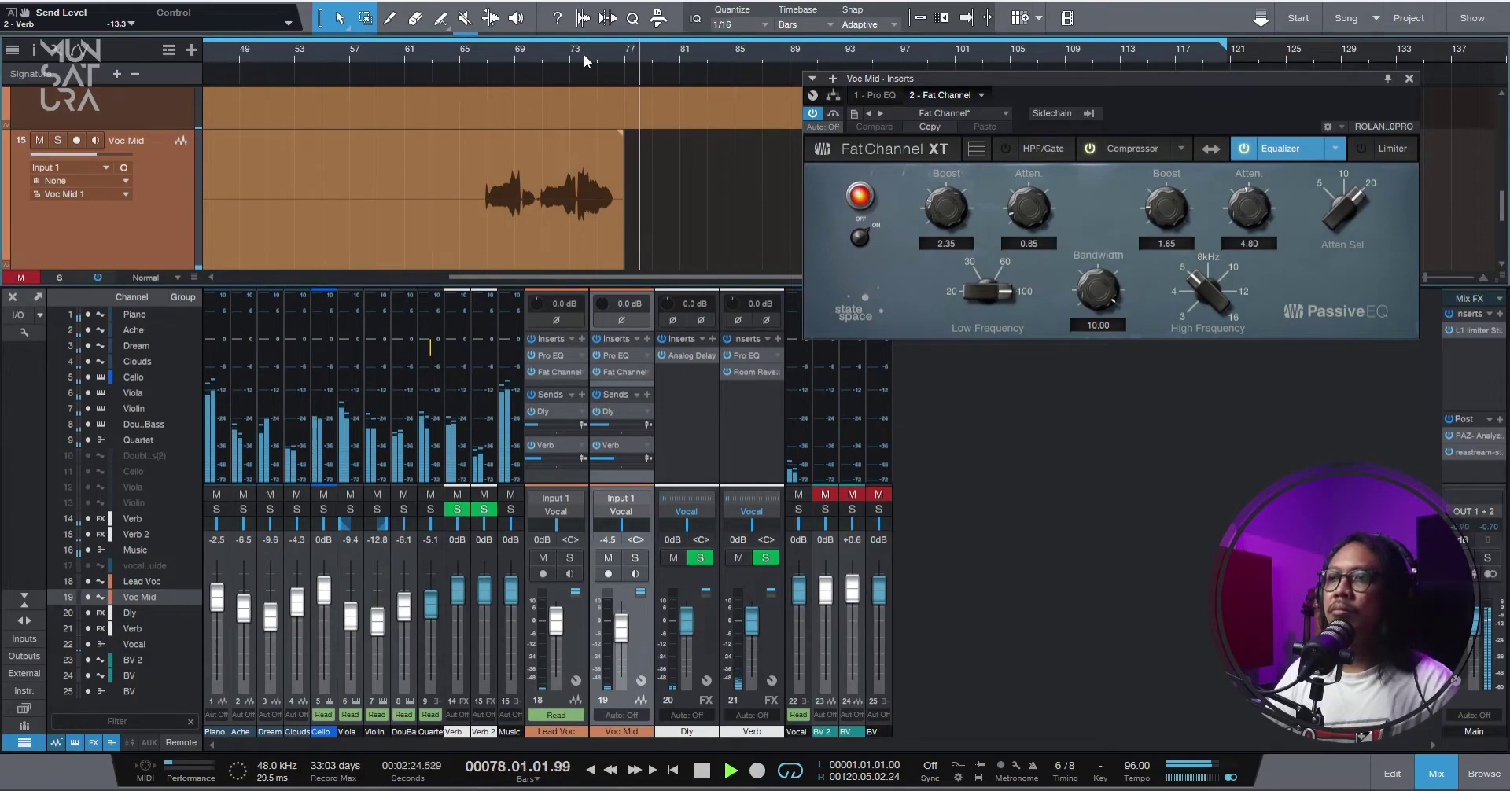
{"action": "key", "text": "space"}
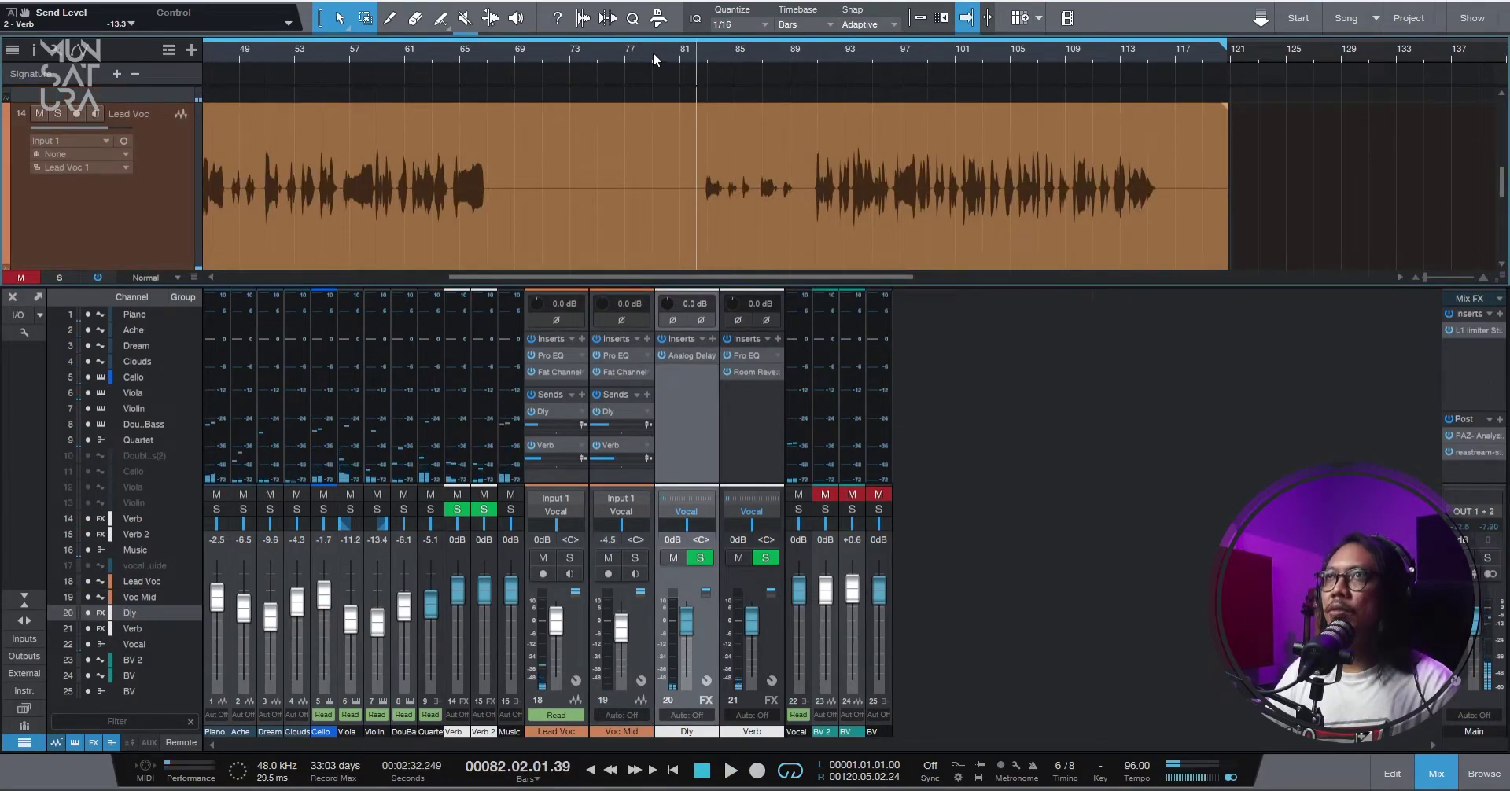
Play the Lead Voc passage from about bar 79 and set its Dly send level to -28.5.
{"action": "left_click", "coordinate": [653, 53]}
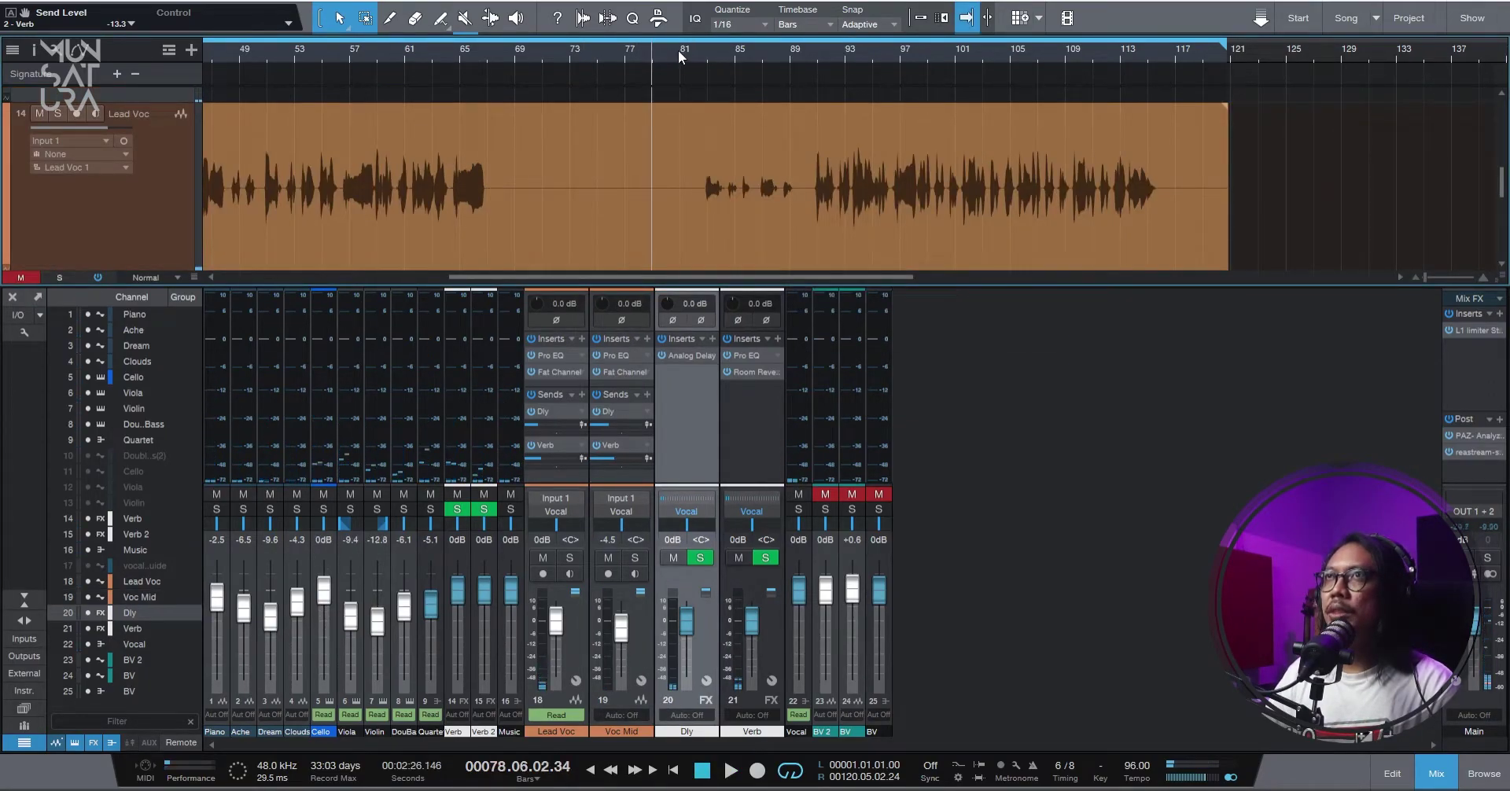
{"action": "left_click_drag", "start_coordinate": [677, 55], "coordinate": [691, 74]}
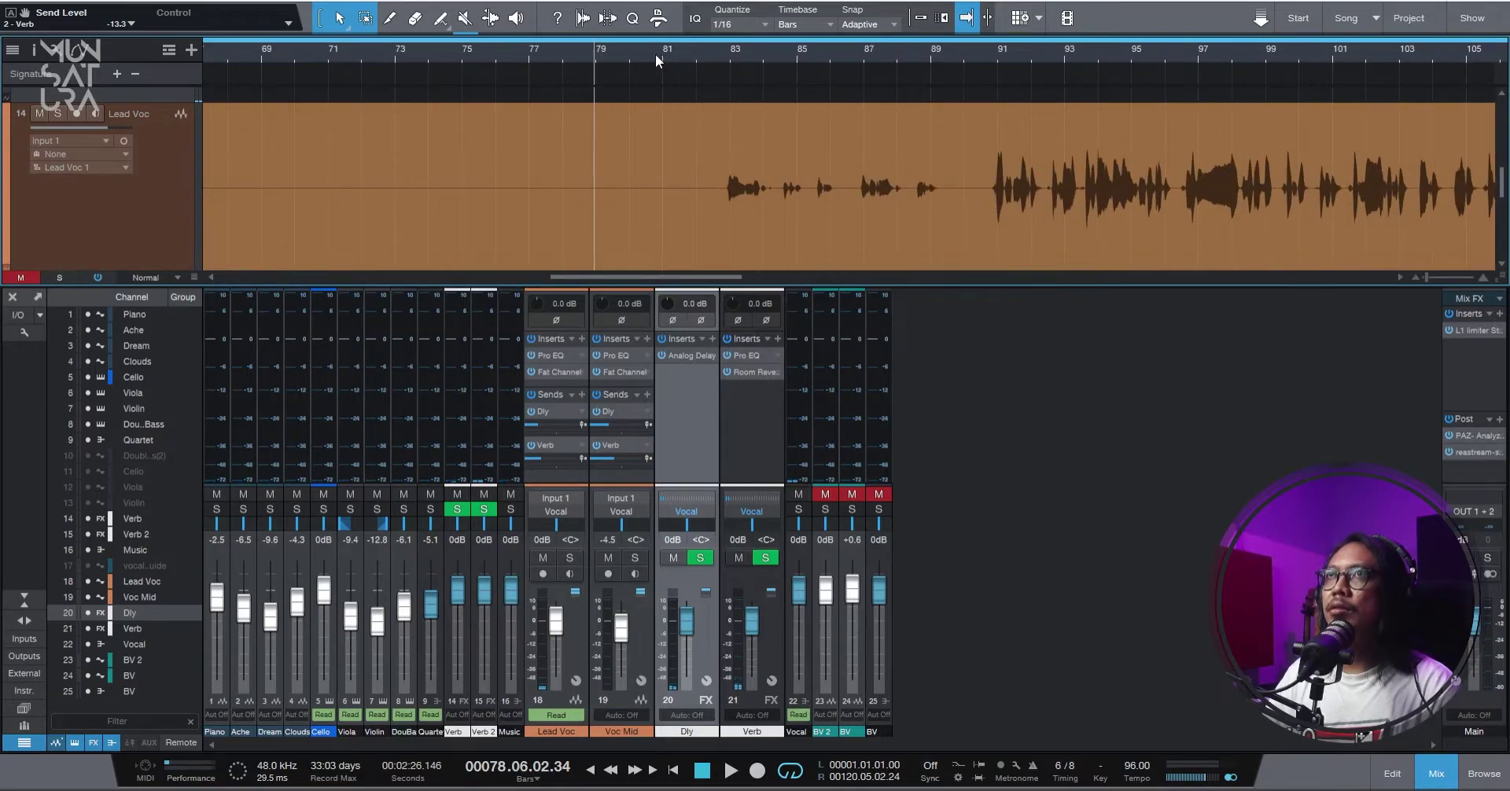
{"action": "key", "text": "space"}
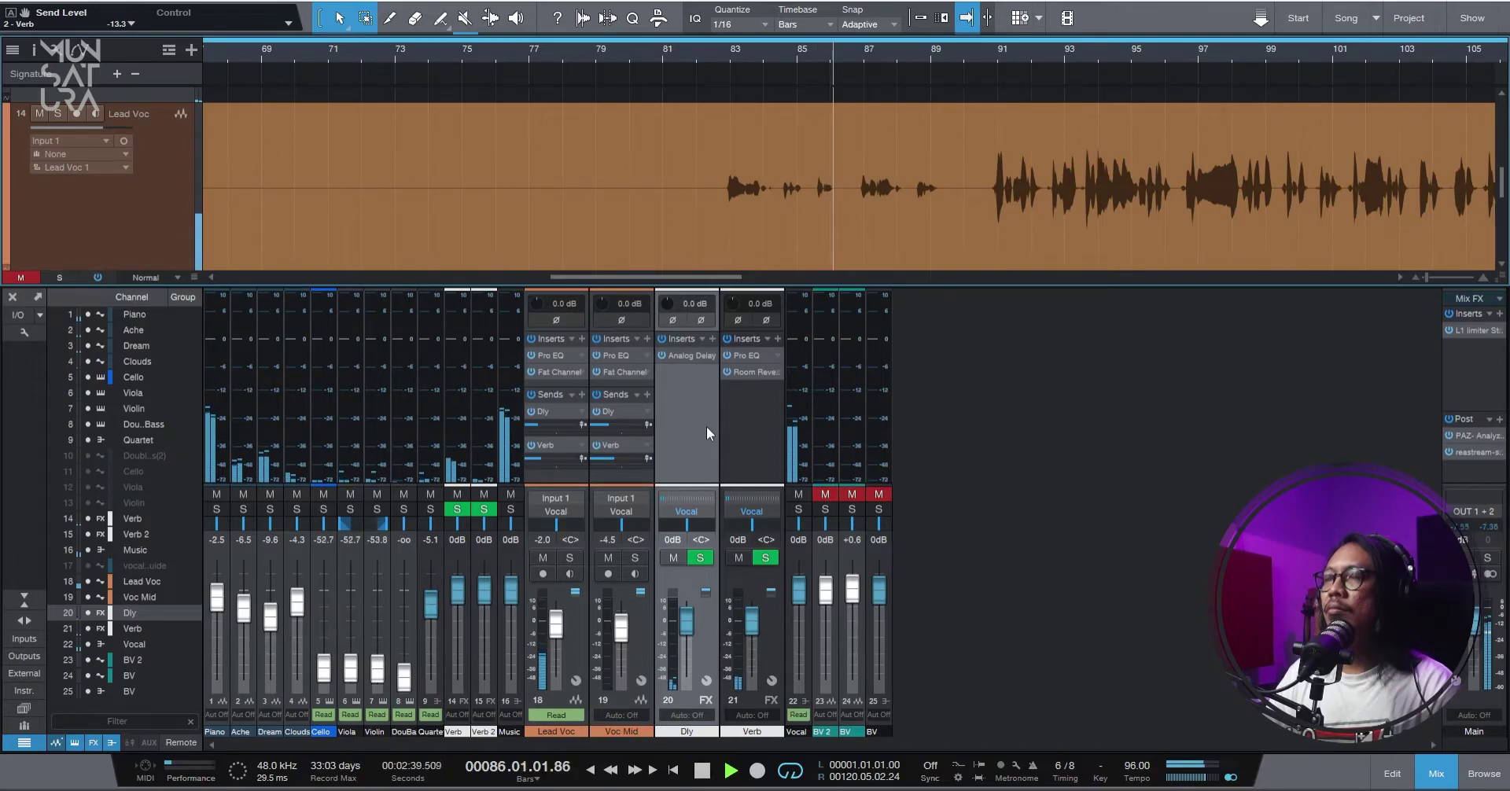
{"action": "left_click_drag", "start_coordinate": [560, 425], "coordinate": [551, 425]}
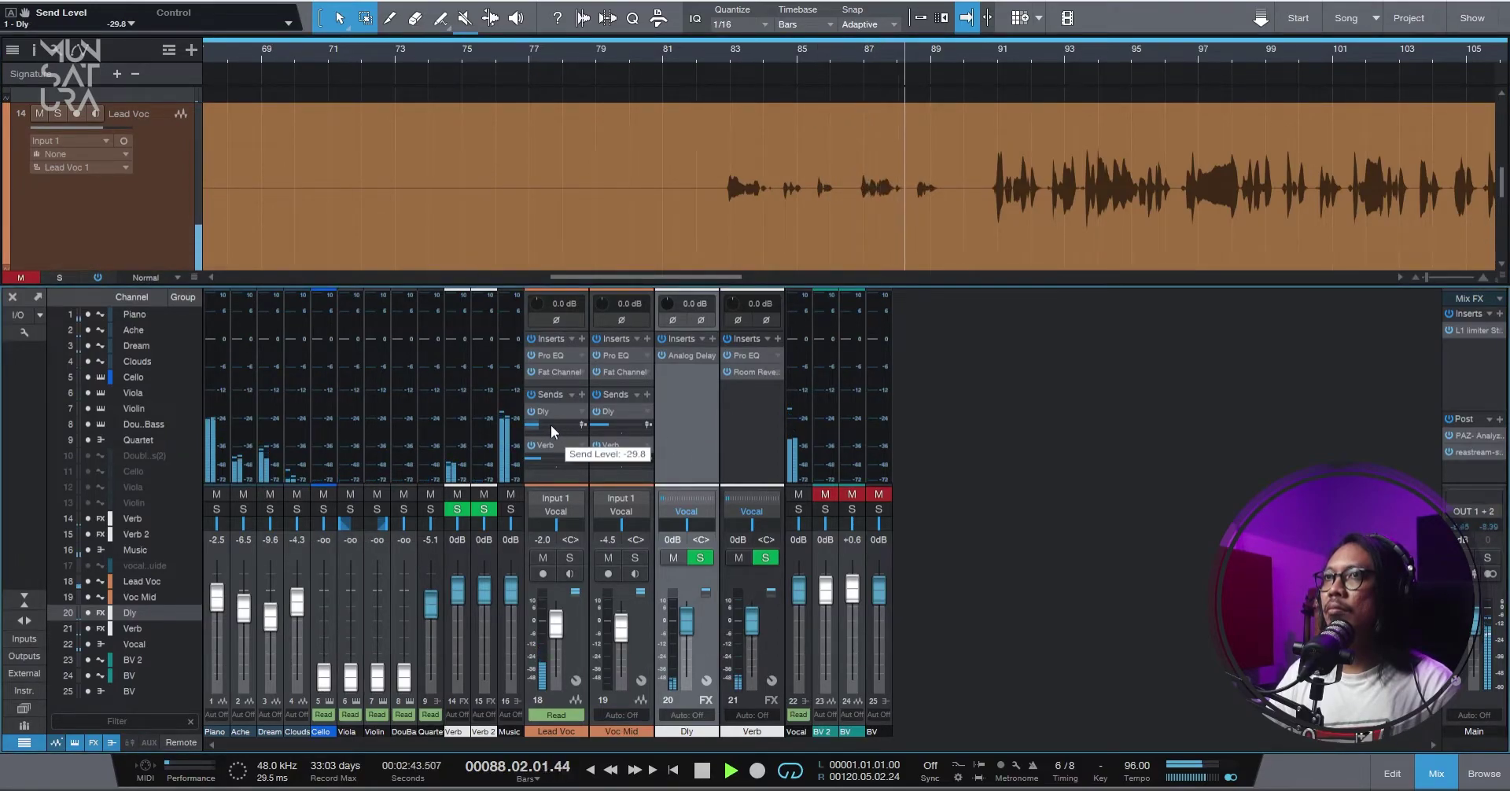
{"action": "scroll", "coordinate": [551, 425], "scroll_direction": "up", "scroll_amount": 1}
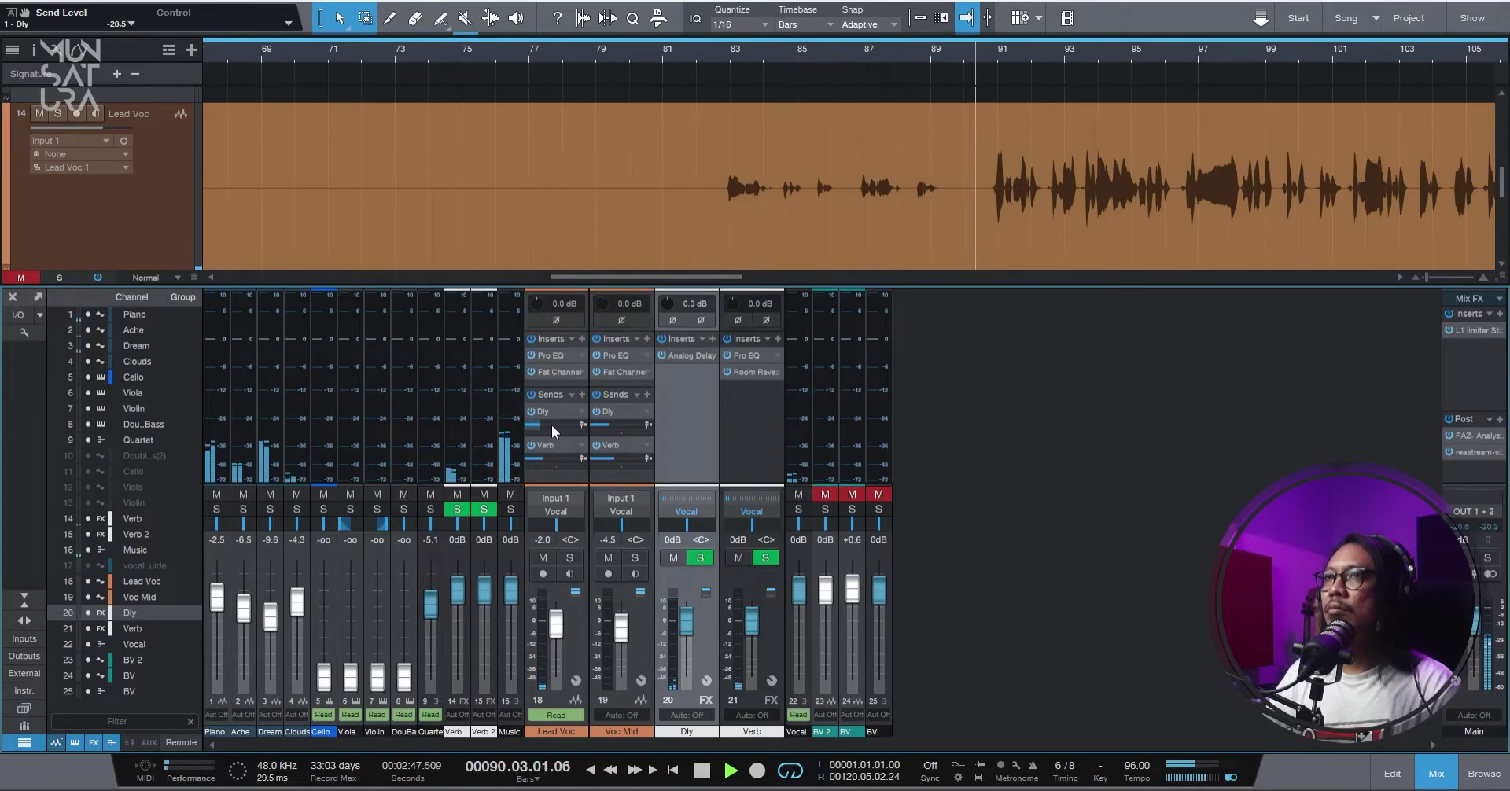
{"action": "key", "text": "space"}
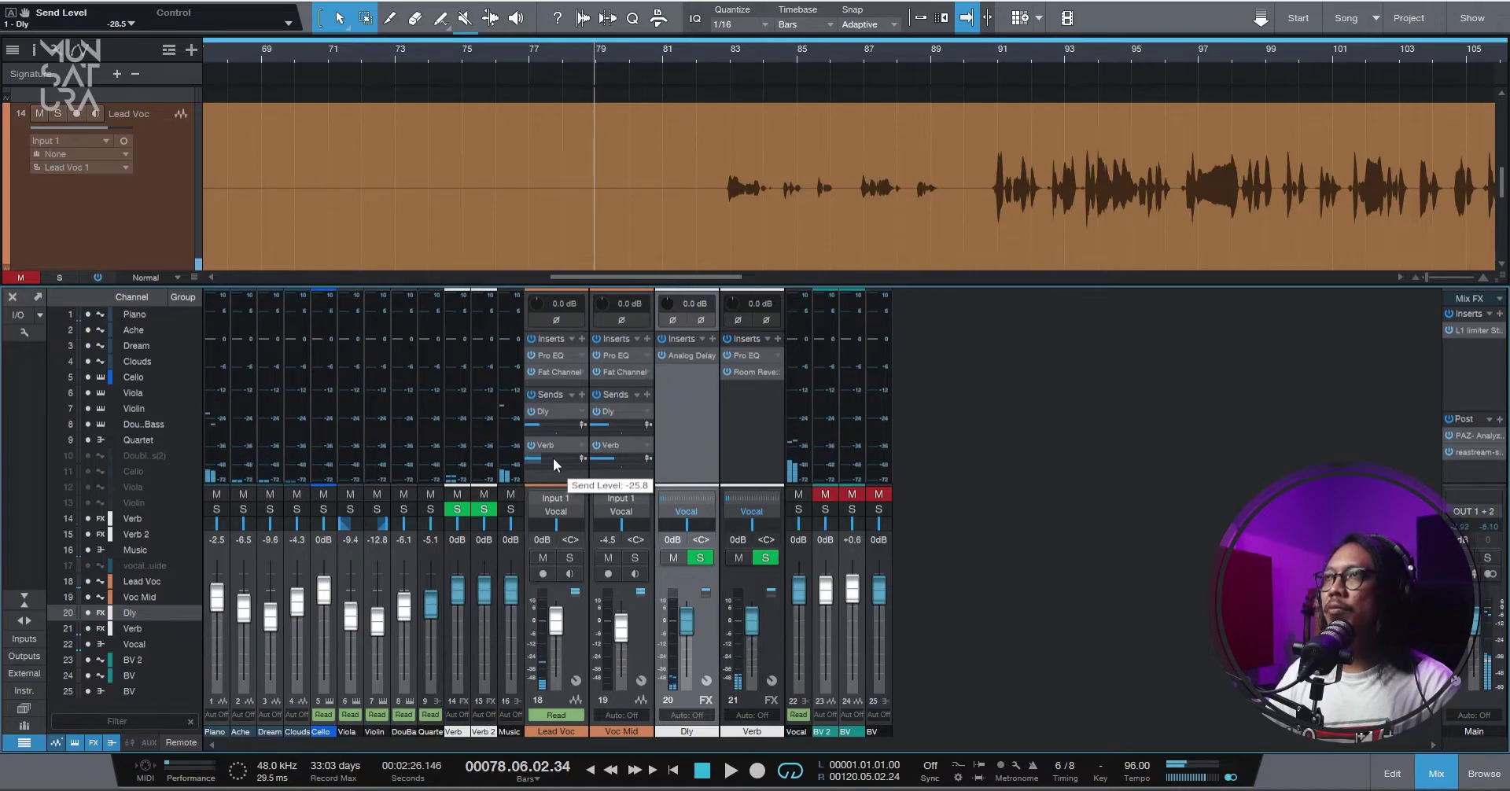
Automate Lead Voc's Verb send level to step up to -23.3 from about bar 82, and play from just before it.
{"action": "right_click", "coordinate": [553, 458]}
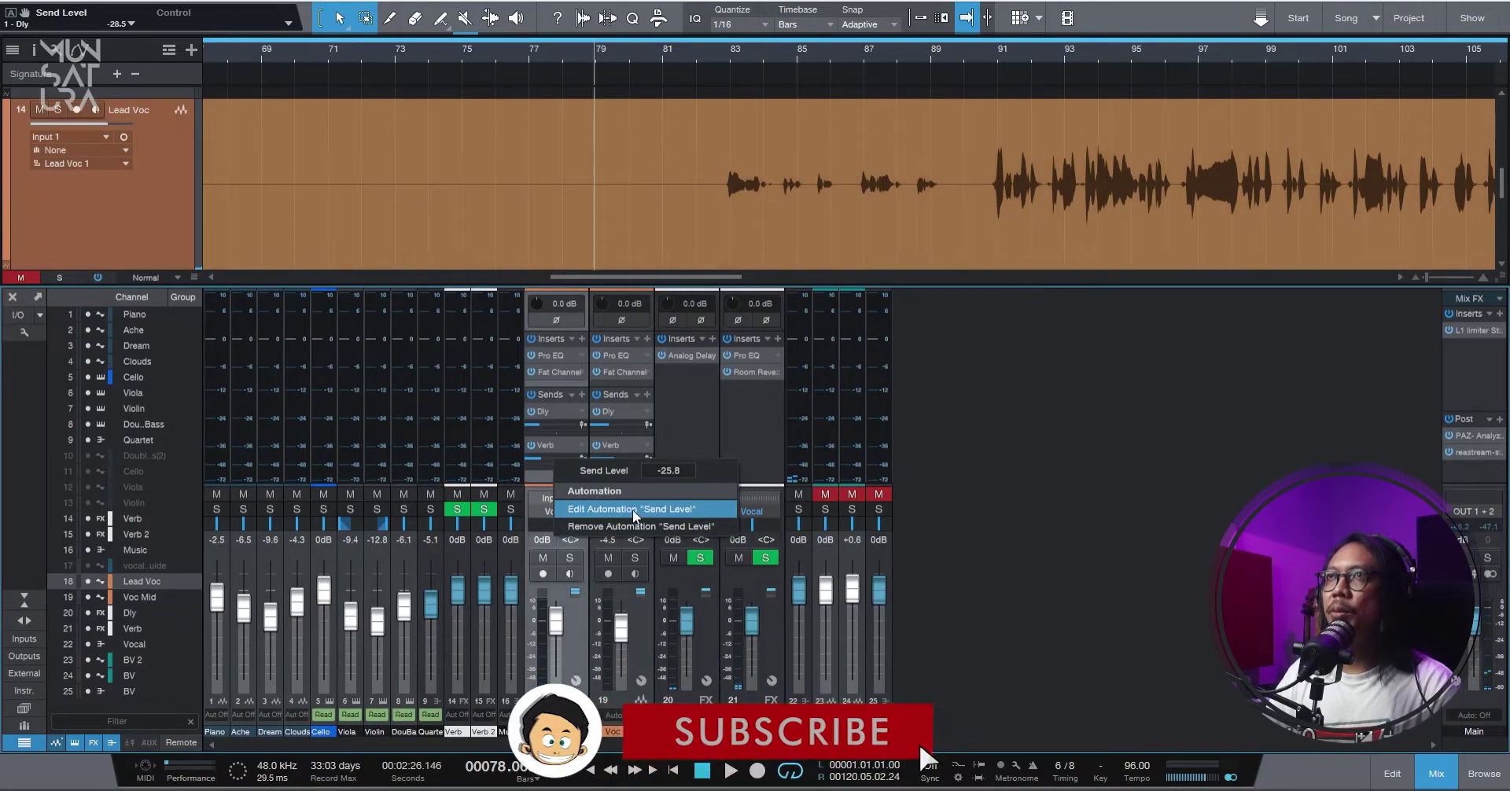
{"action": "left_click", "coordinate": [632, 510]}
{"action": "left_click_drag", "start_coordinate": [961, 191], "coordinate": [708, 198]}
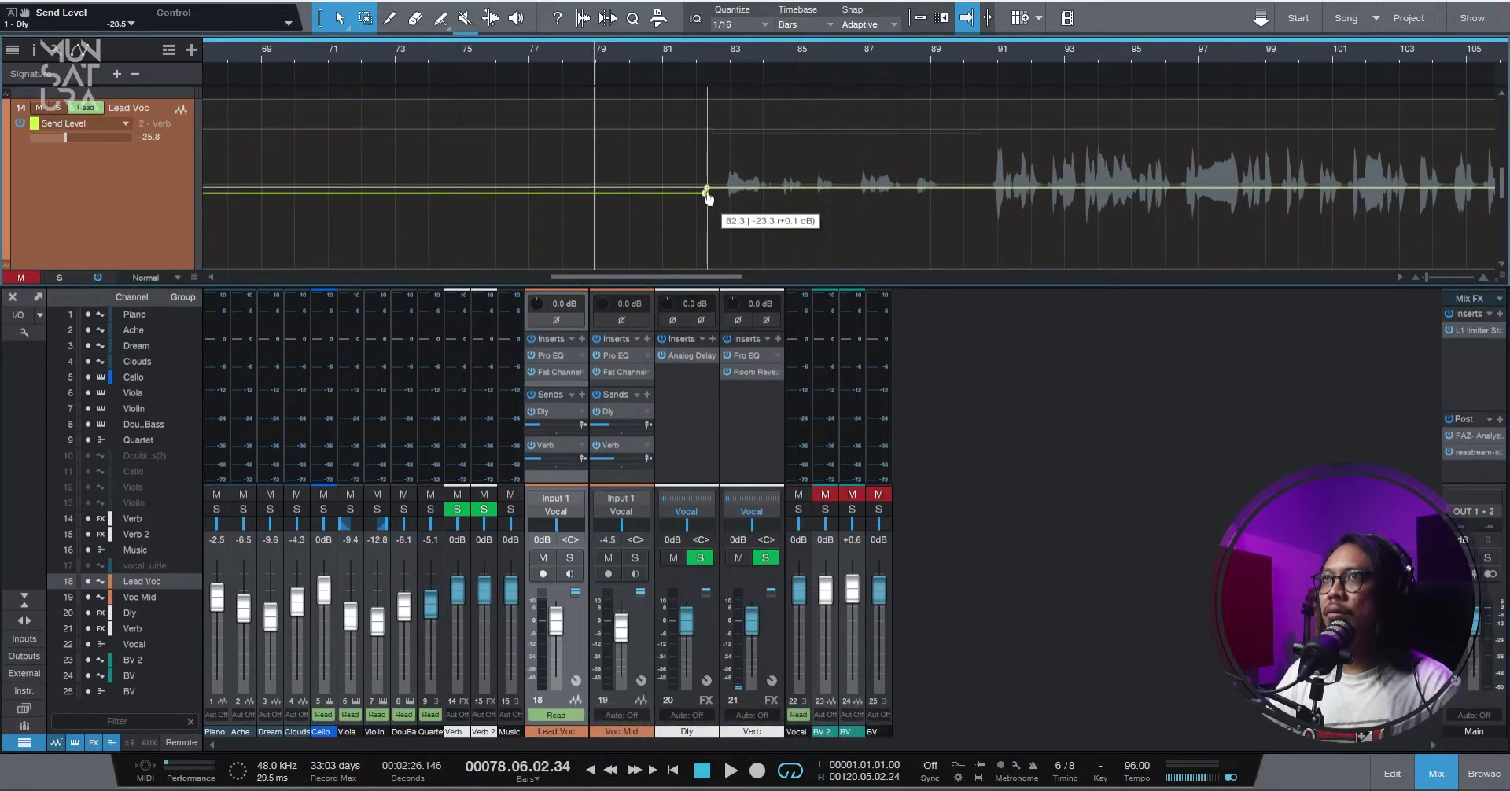
{"action": "left_click", "coordinate": [691, 49]}
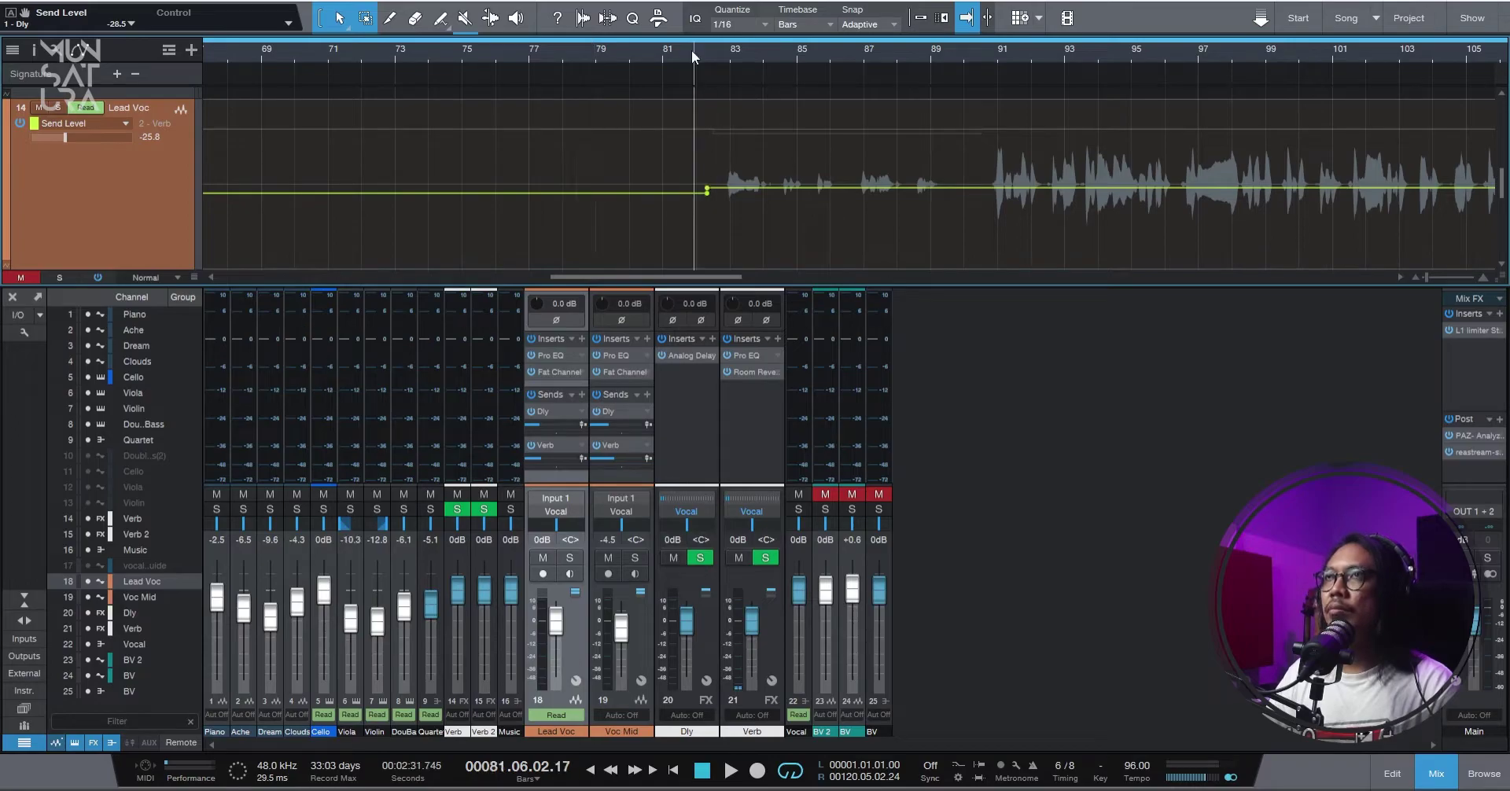
{"action": "key", "text": "space"}
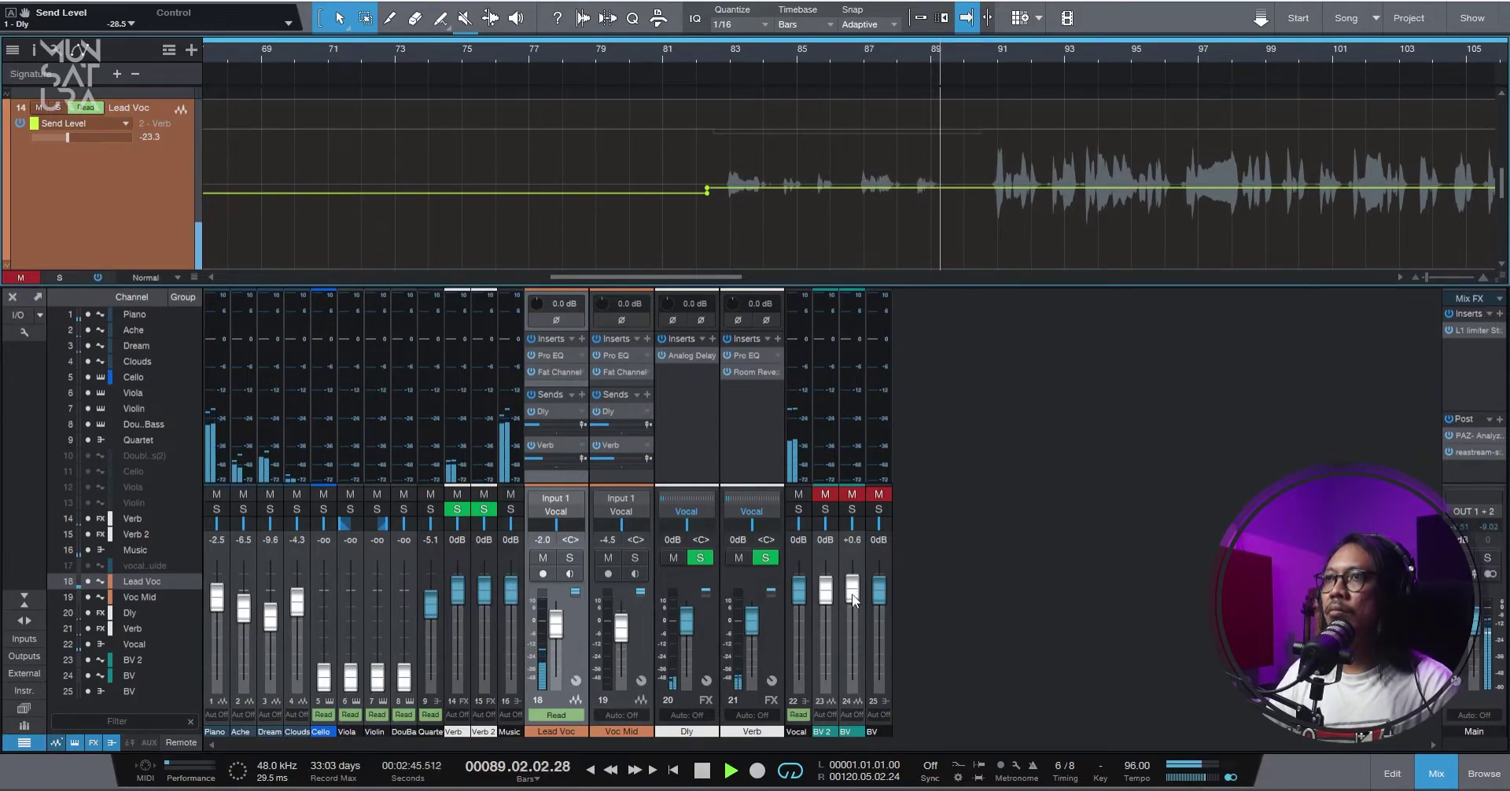
Set the BV track's volume to 0 dB while listening through the Lead Voc passage, and stop playback.
{"action": "left_click_drag", "start_coordinate": [855, 600], "coordinate": [854, 603]}
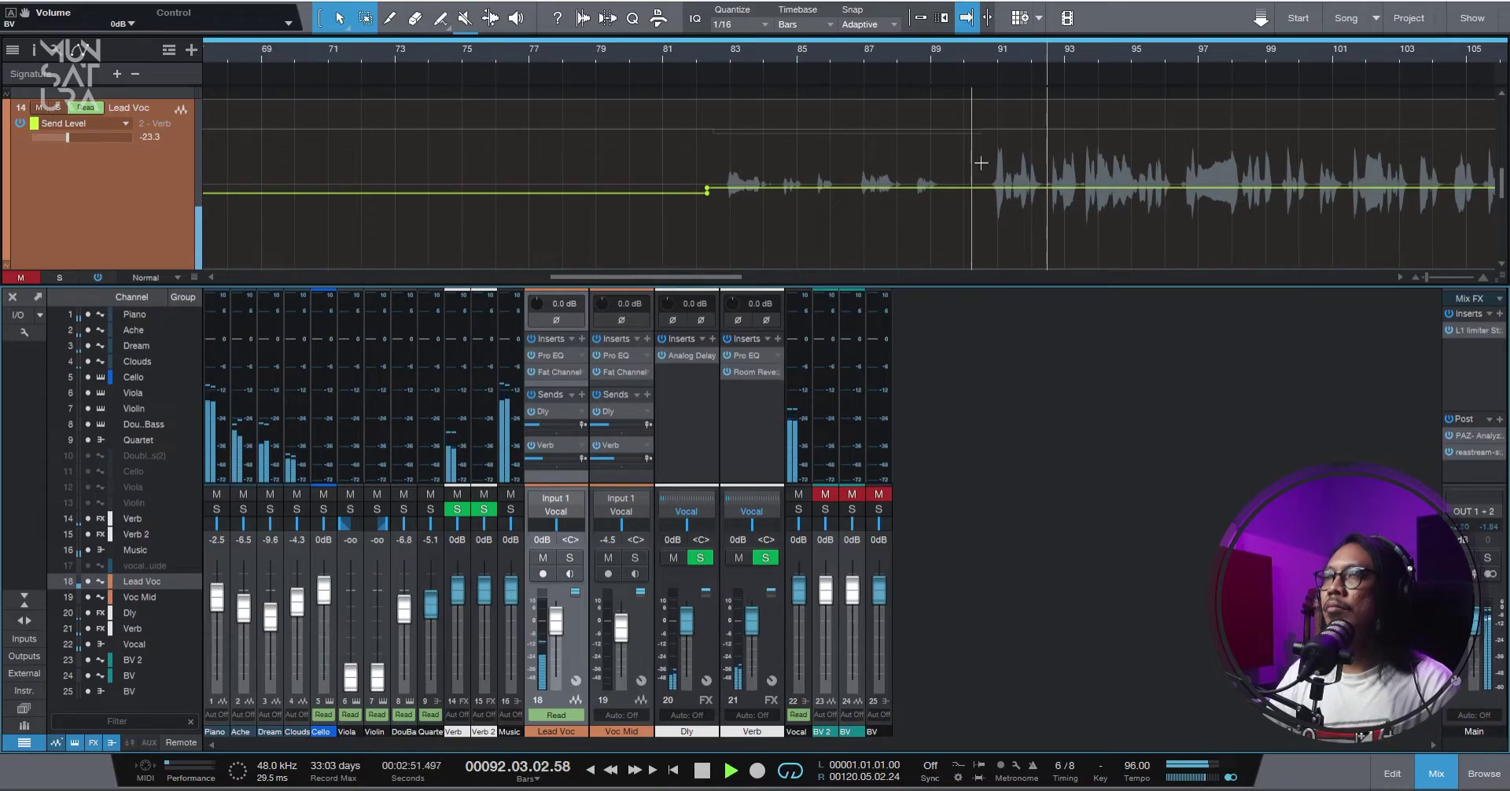
{"action": "left_click_drag", "start_coordinate": [991, 55], "coordinate": [824, 60]}
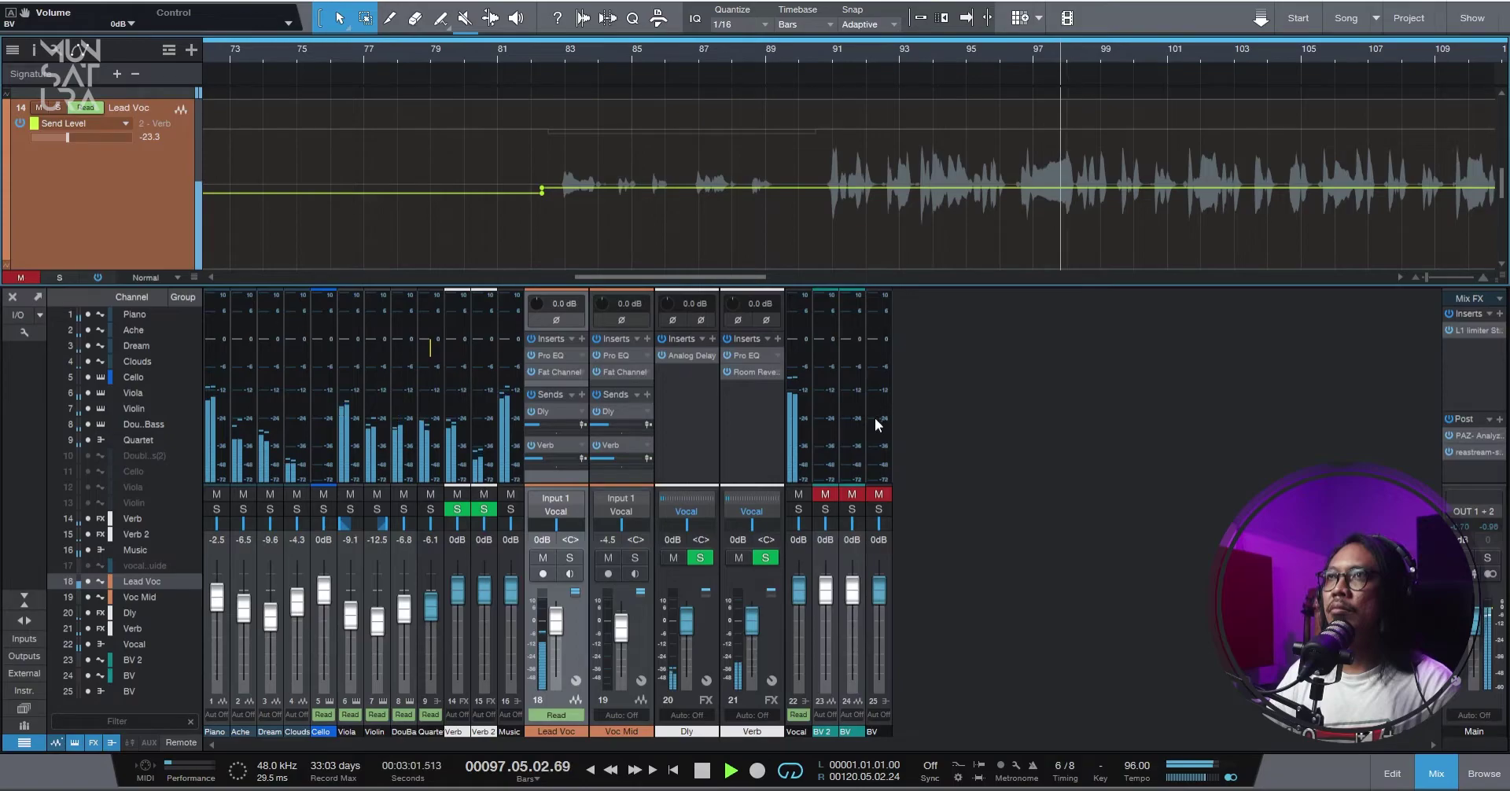
{"action": "scroll", "coordinate": [859, 223], "scroll_direction": "up", "scroll_amount": 3}
{"action": "scroll", "coordinate": [859, 223], "scroll_direction": "down", "scroll_amount": 3}
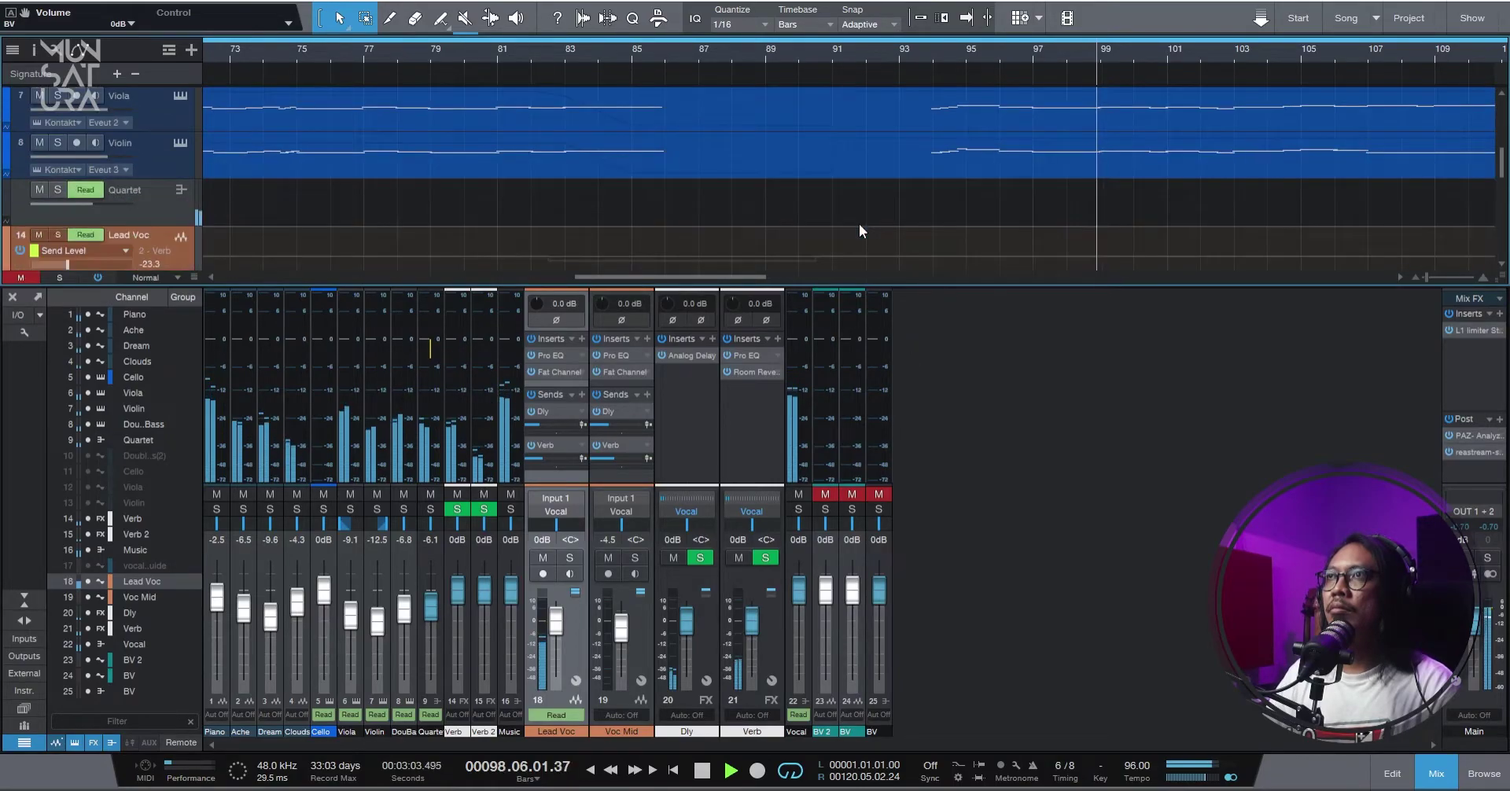
{"action": "left_click_drag", "start_coordinate": [829, 48], "coordinate": [845, 16]}
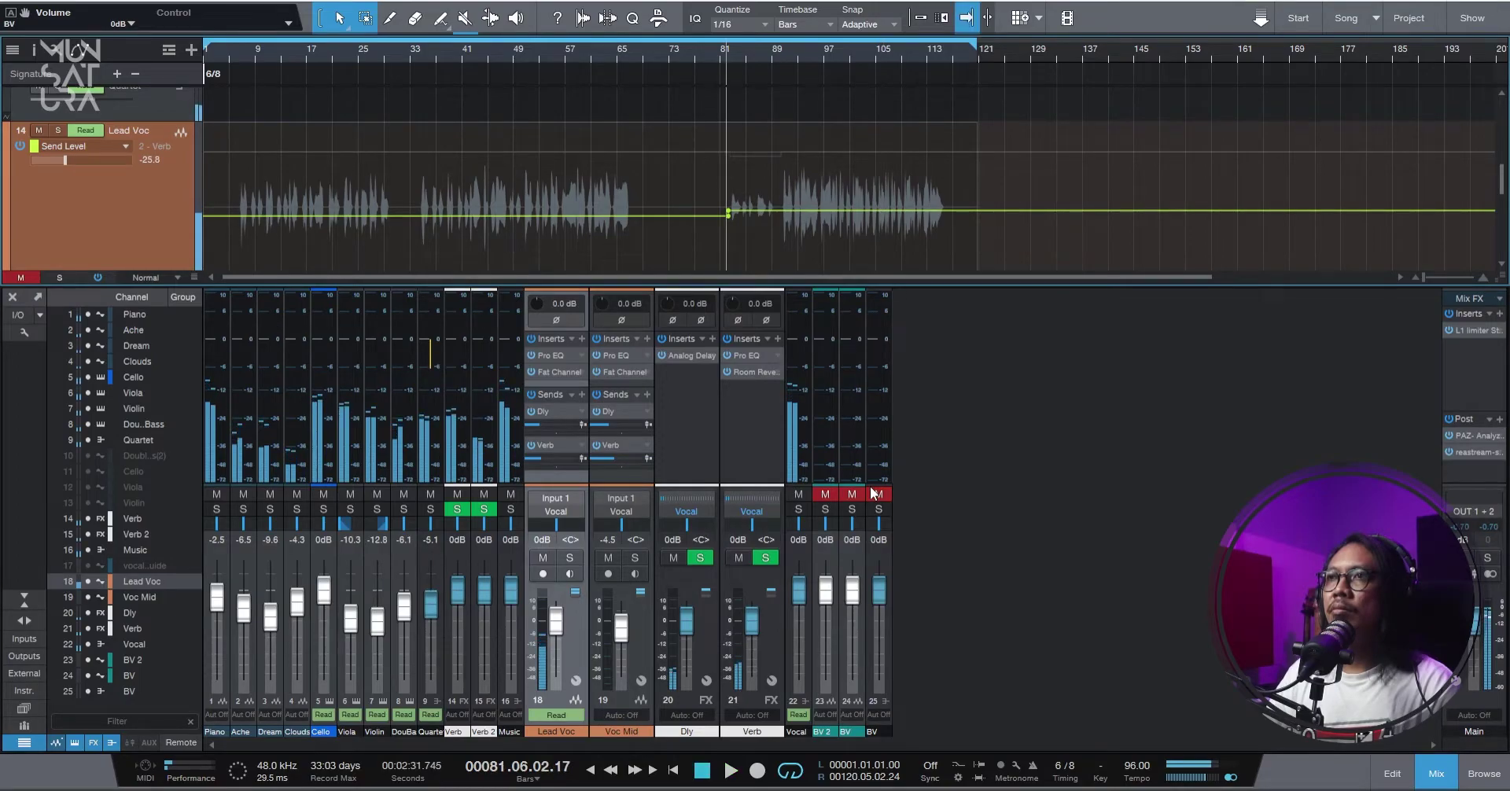
{"action": "key", "text": "space"}
Open the Compressor on the Vocal bus and play the Lead Voc section from about bar 89.
{"action": "mouse_move", "coordinate": [803, 420]}
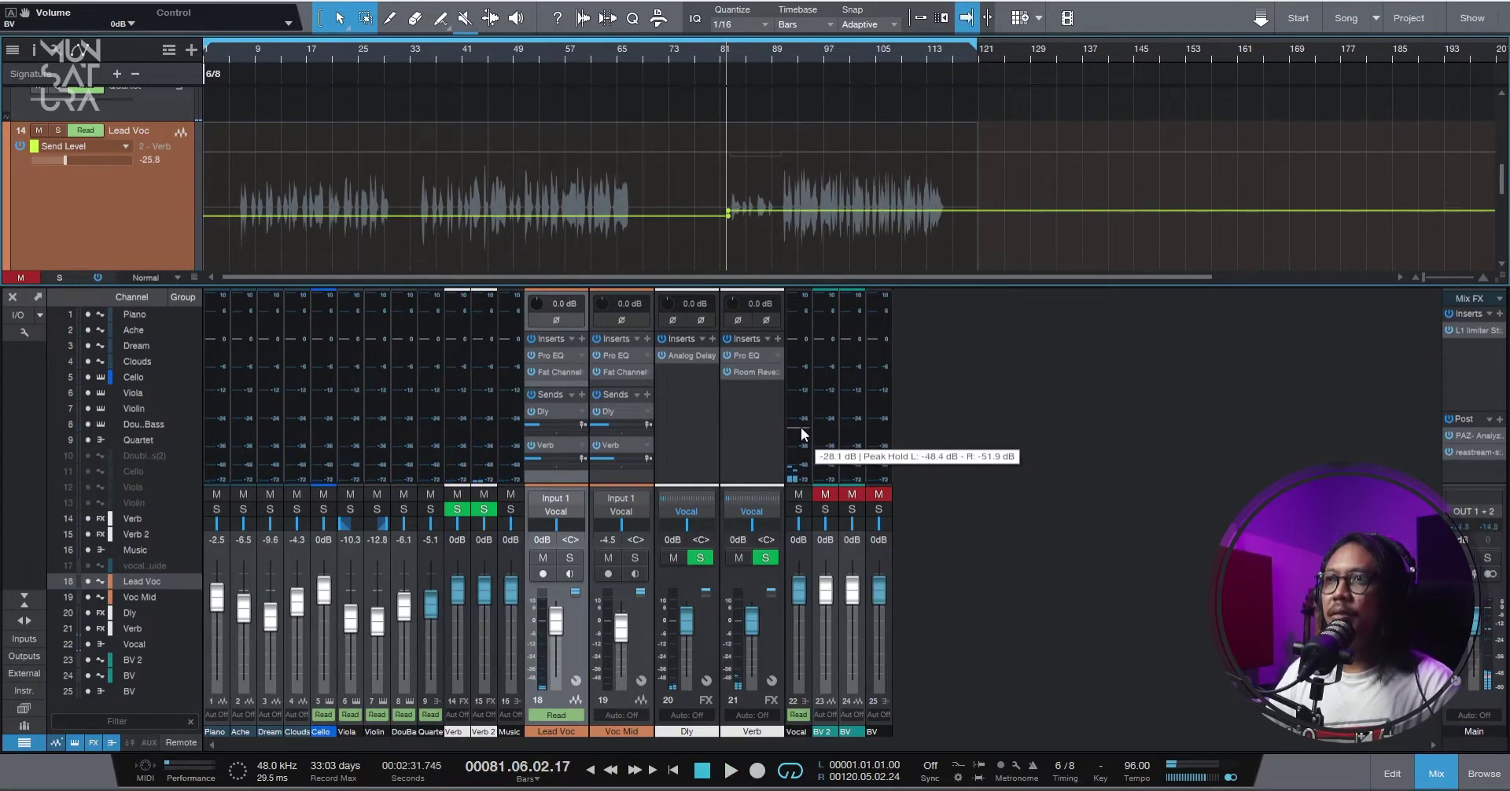
{"action": "left_click", "coordinate": [803, 432]}
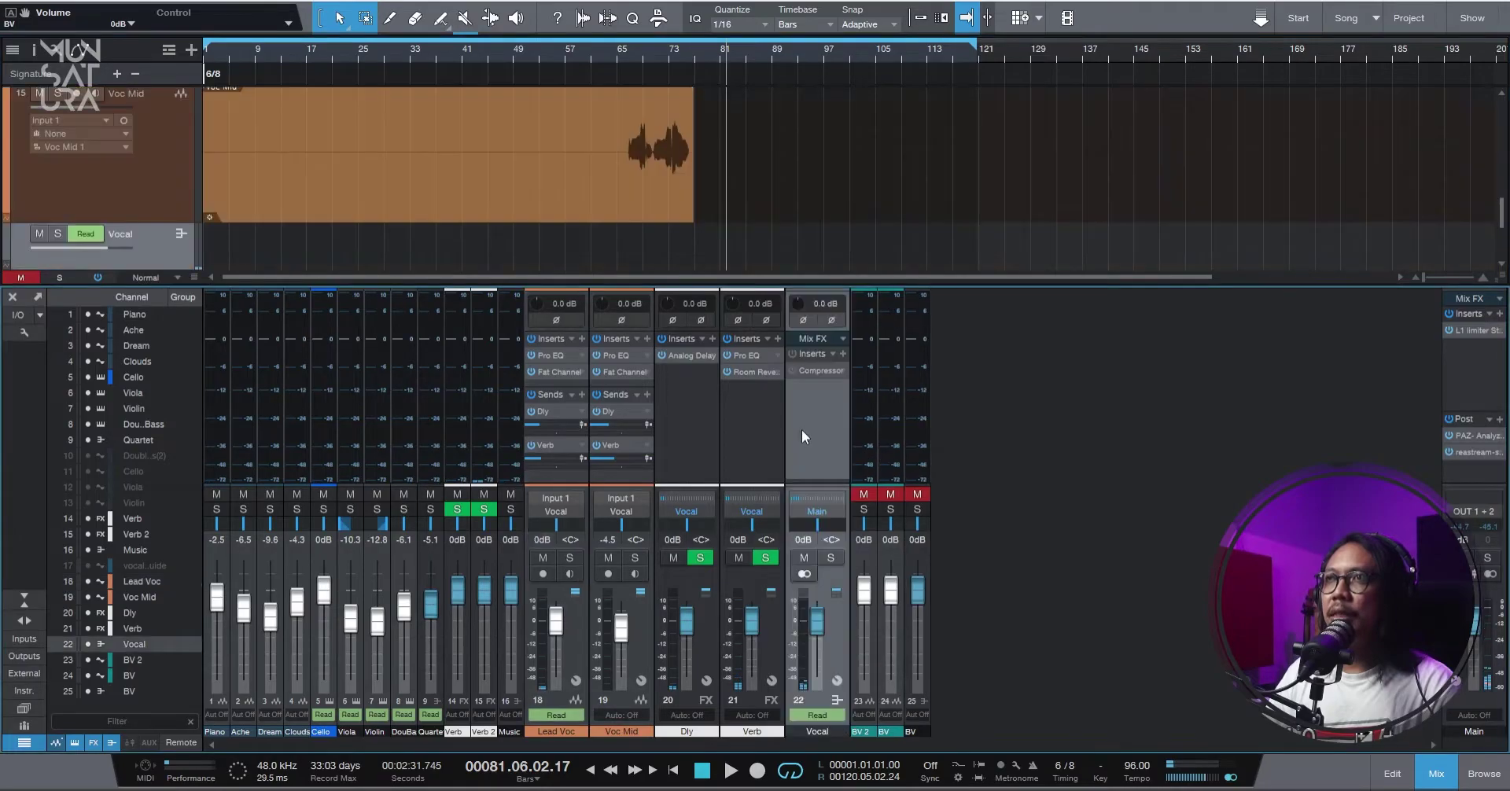
{"action": "double_click", "coordinate": [802, 370]}
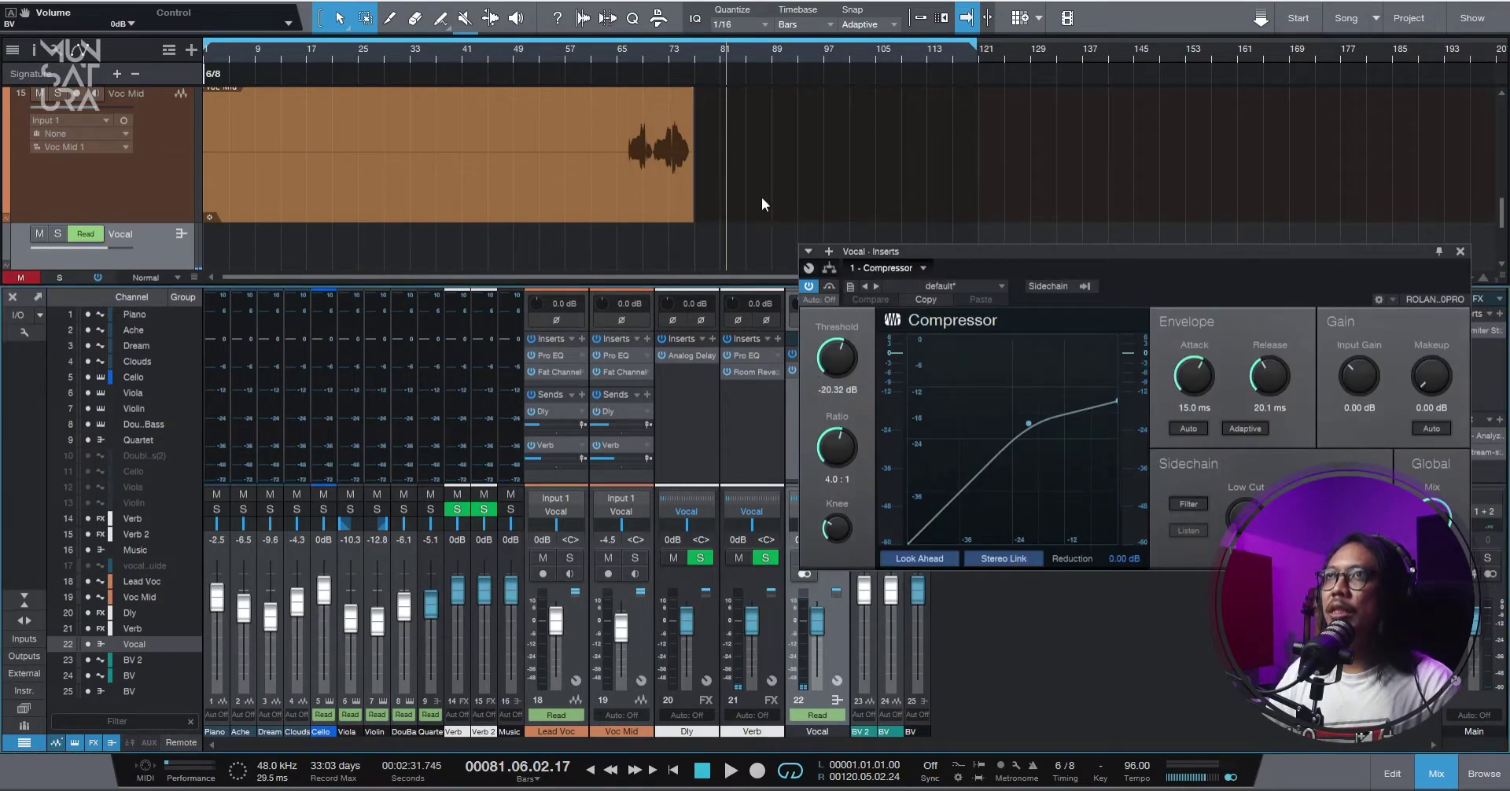
{"action": "scroll", "coordinate": [756, 197], "scroll_direction": "up", "scroll_amount": 2}
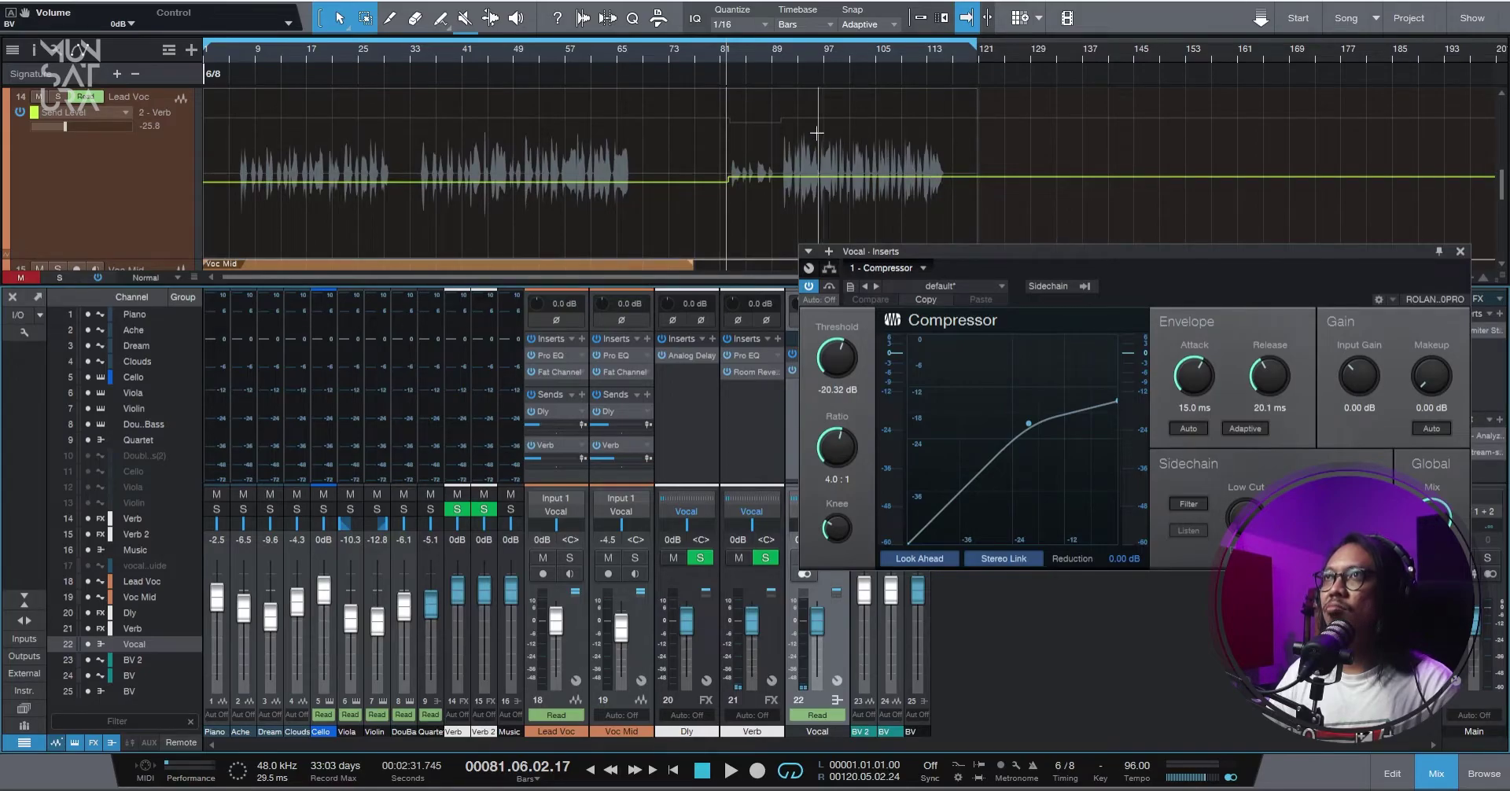
{"action": "left_click_drag", "start_coordinate": [777, 51], "coordinate": [677, 68]}
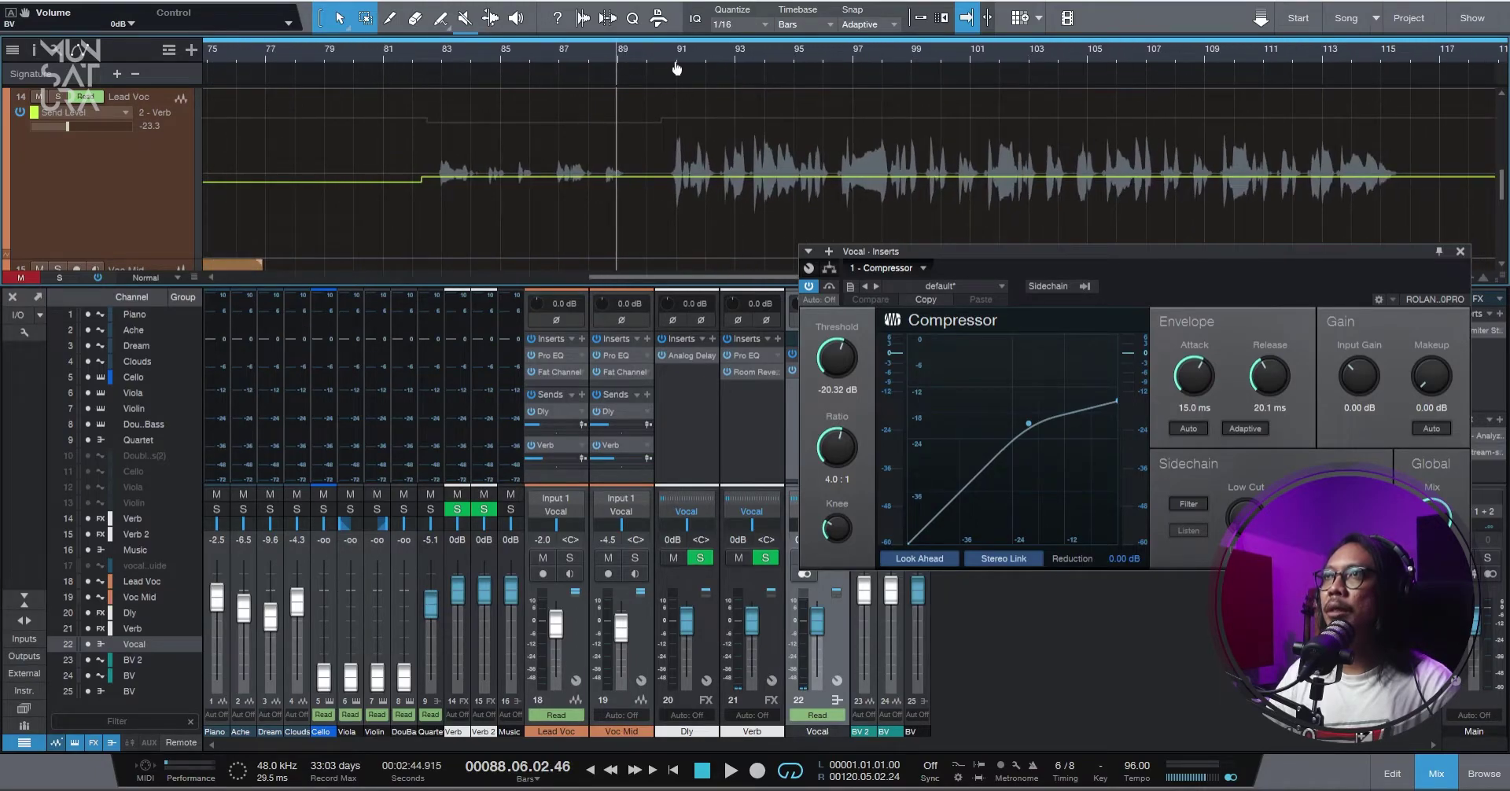
{"action": "key", "text": "space"}
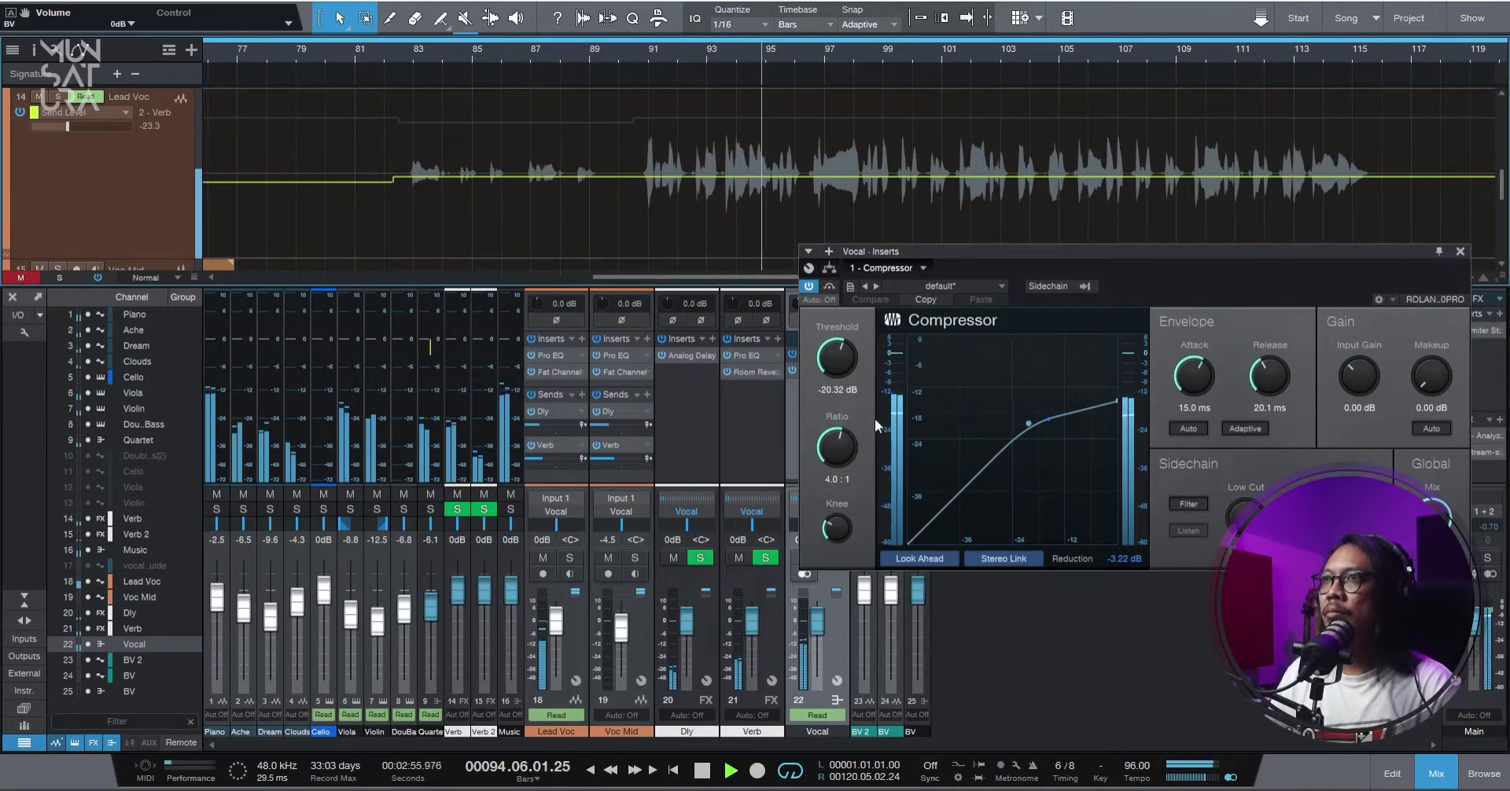
{"action": "left_click_drag", "start_coordinate": [1181, 254], "coordinate": [1055, 240]}
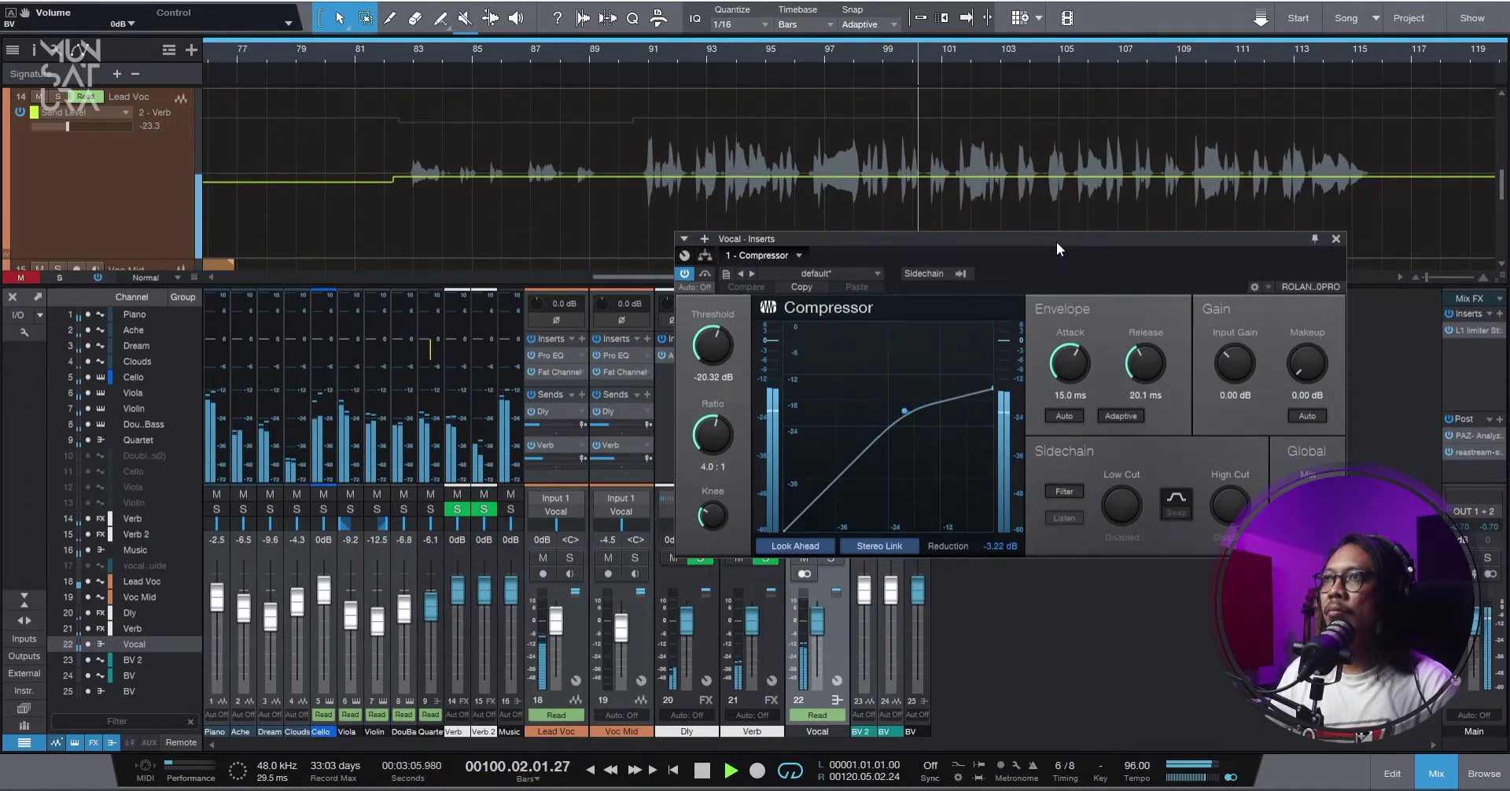
Try an input gain of 1.00 dB on the Vocal bus Compressor and reset it to 0.00 dB.
{"action": "left_click_drag", "start_coordinate": [1224, 370], "coordinate": [1226, 364]}
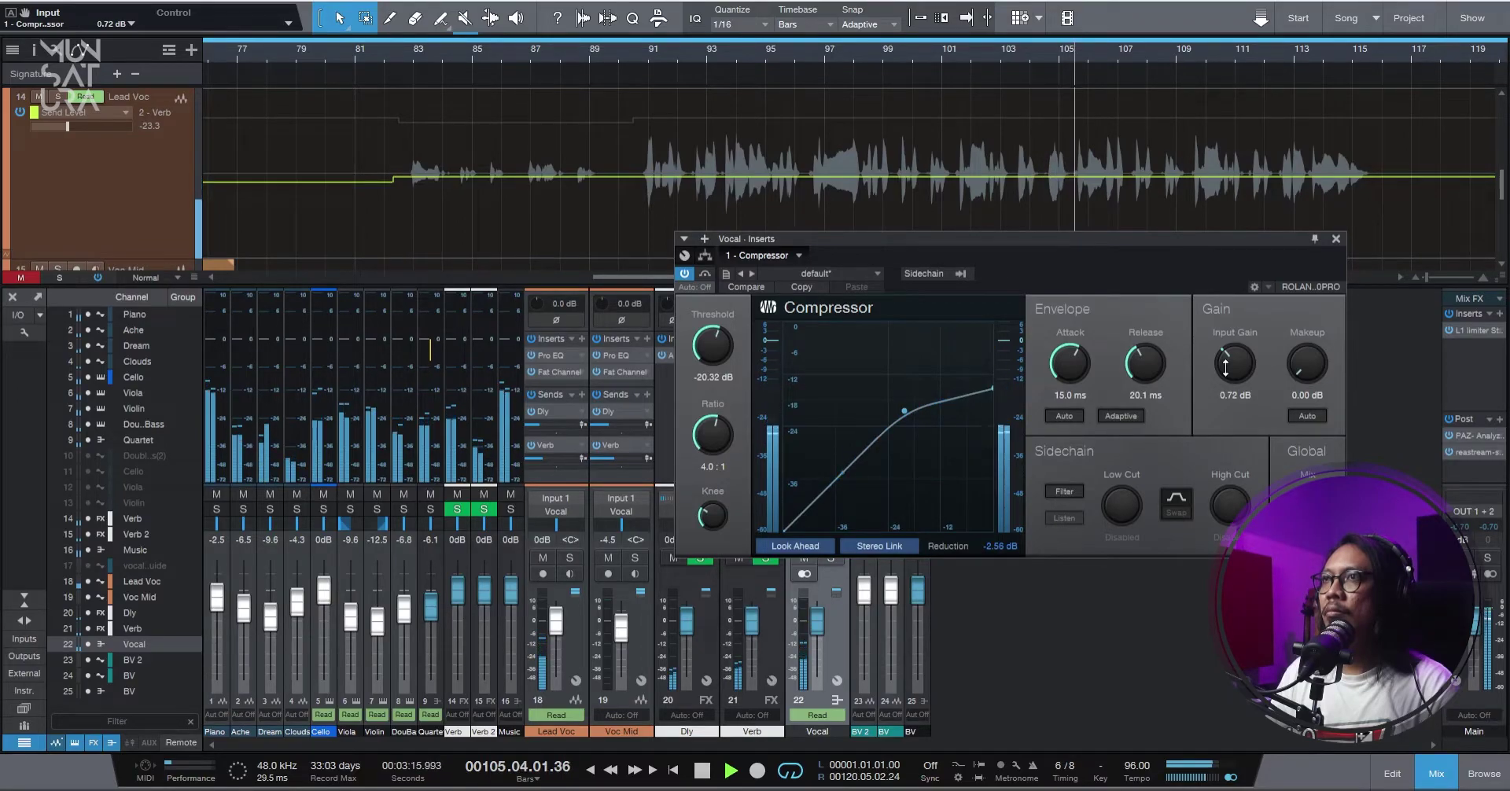
{"action": "left_click_drag", "start_coordinate": [1225, 367], "coordinate": [1233, 379]}
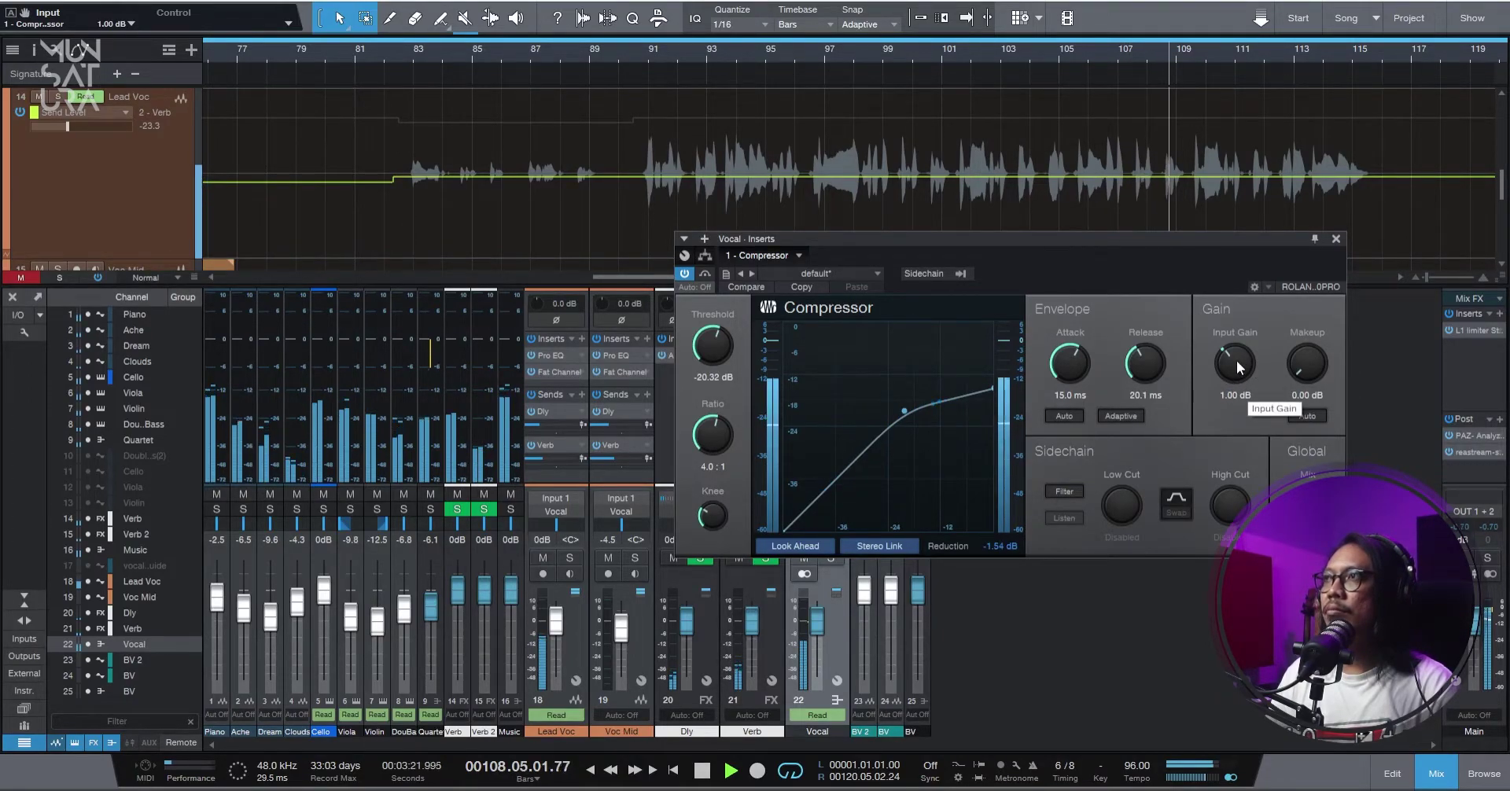
{"action": "double_click", "coordinate": [1240, 374]}
Set the Vocal bus Compressor's makeup gain to 1.00 dB, close the plug-in and stop playback.
{"action": "left_click_drag", "start_coordinate": [1295, 371], "coordinate": [1306, 397]}
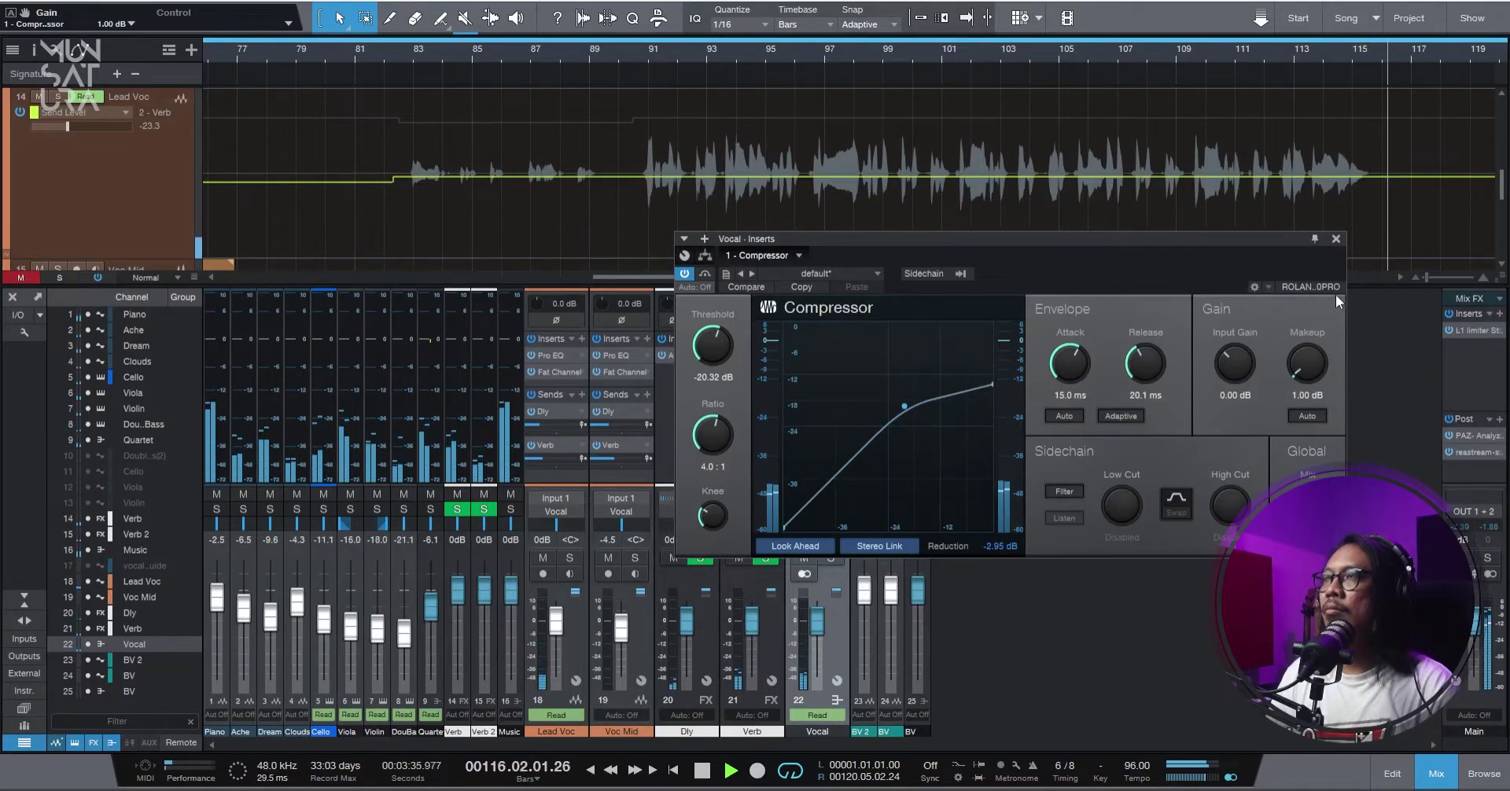
{"action": "left_click", "coordinate": [1337, 243]}
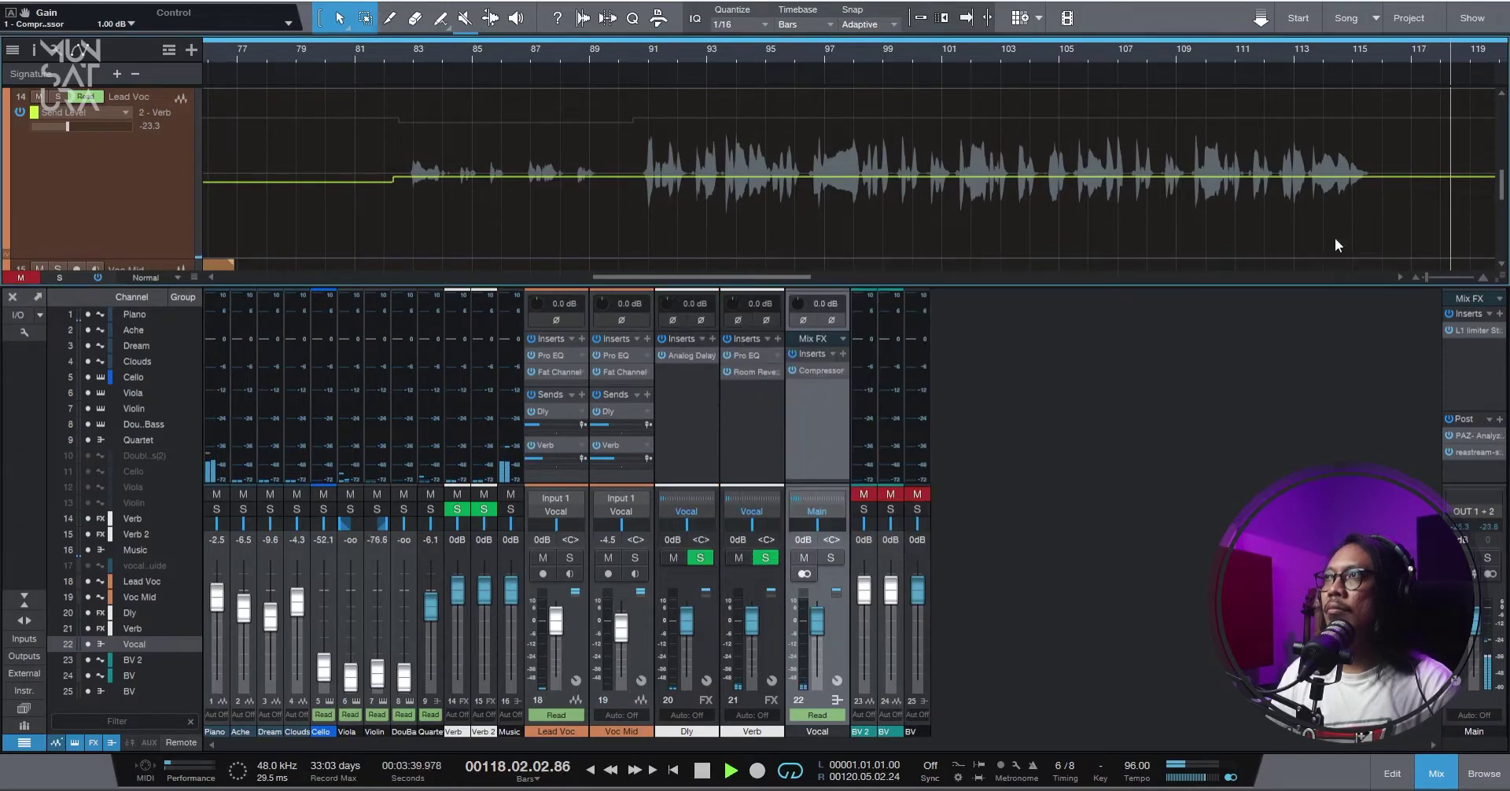
{"action": "key", "text": "space"}
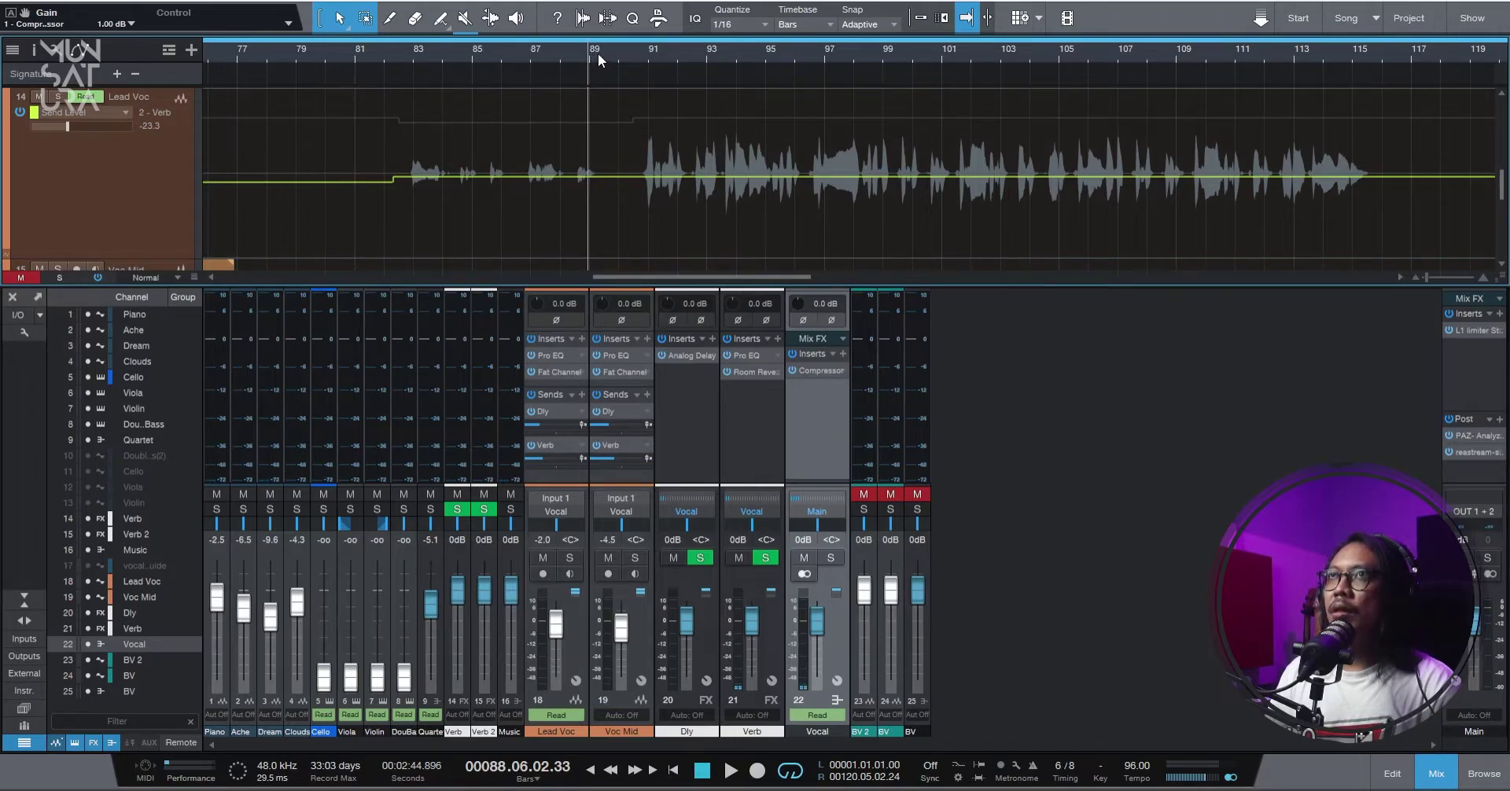
Select the Lead Voc track and switch its display from the send automation back to the audio waveform.
{"action": "scroll", "coordinate": [598, 53], "scroll_direction": "down", "scroll_amount": 6}
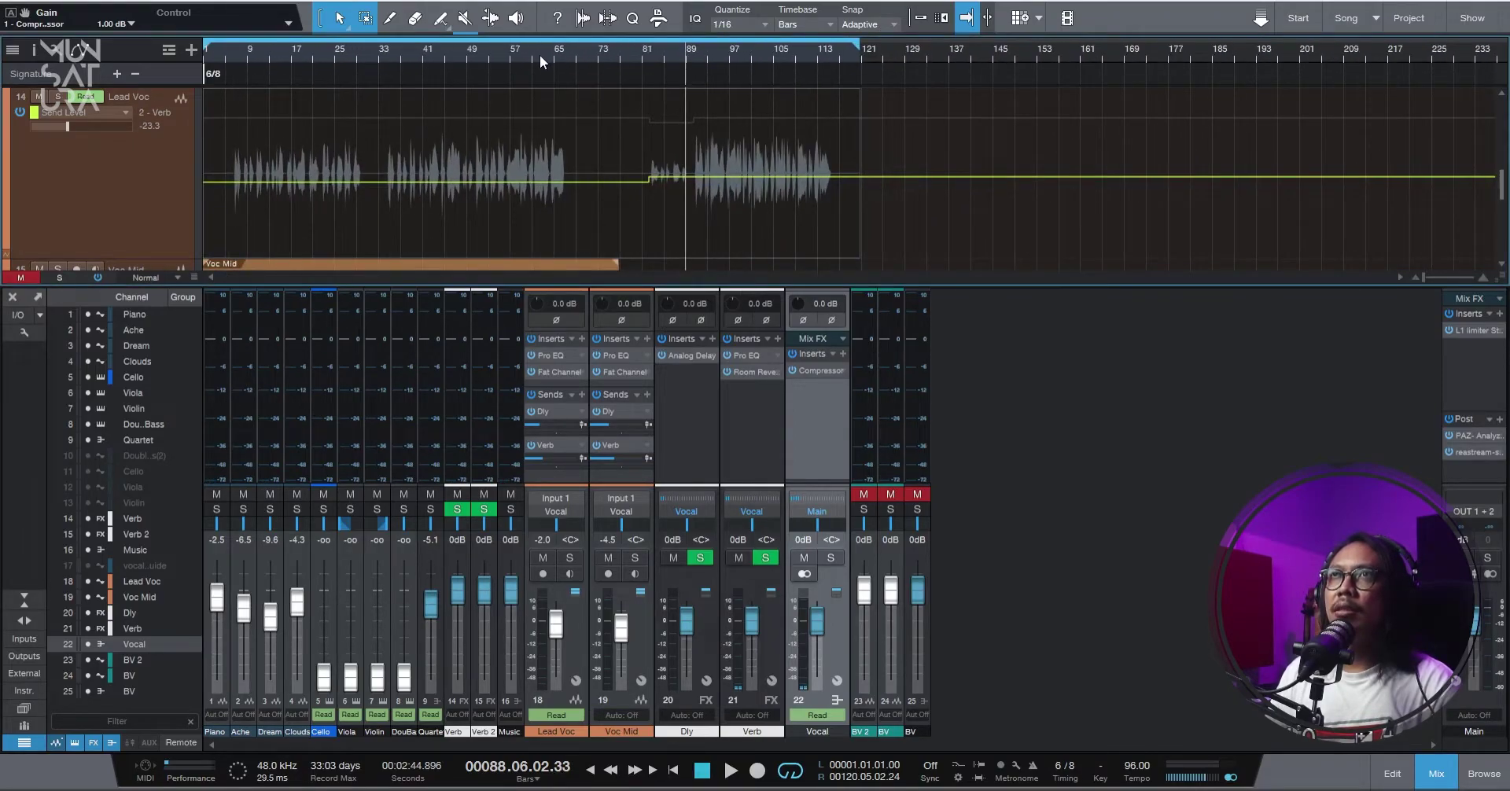
{"action": "scroll", "coordinate": [613, 142], "scroll_direction": "down", "scroll_amount": 2}
{"action": "scroll", "coordinate": [589, 198], "scroll_direction": "up", "scroll_amount": 3}
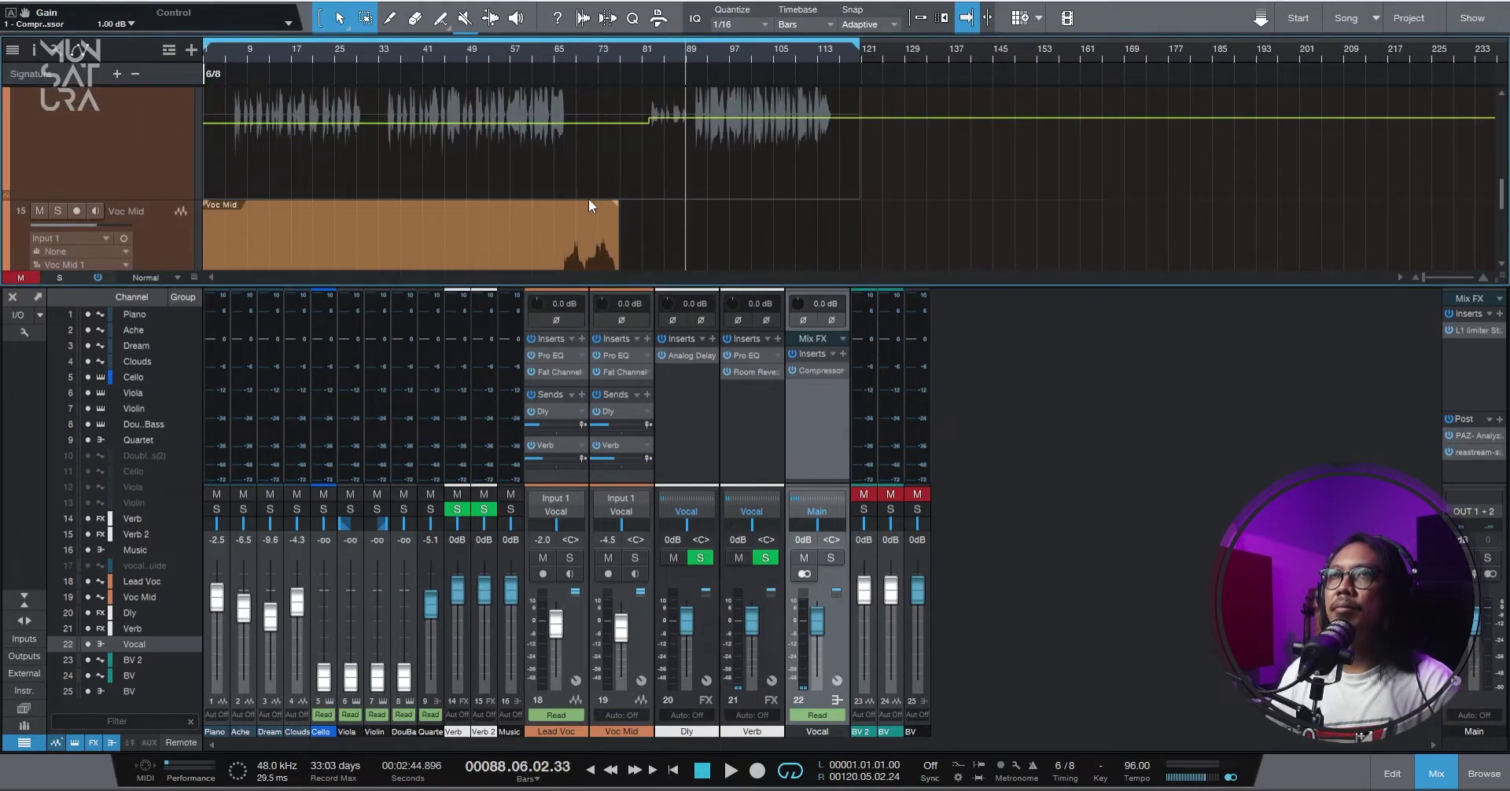
{"action": "left_click", "coordinate": [156, 234]}
{"action": "scroll", "coordinate": [657, 172], "scroll_direction": "down", "scroll_amount": 2}
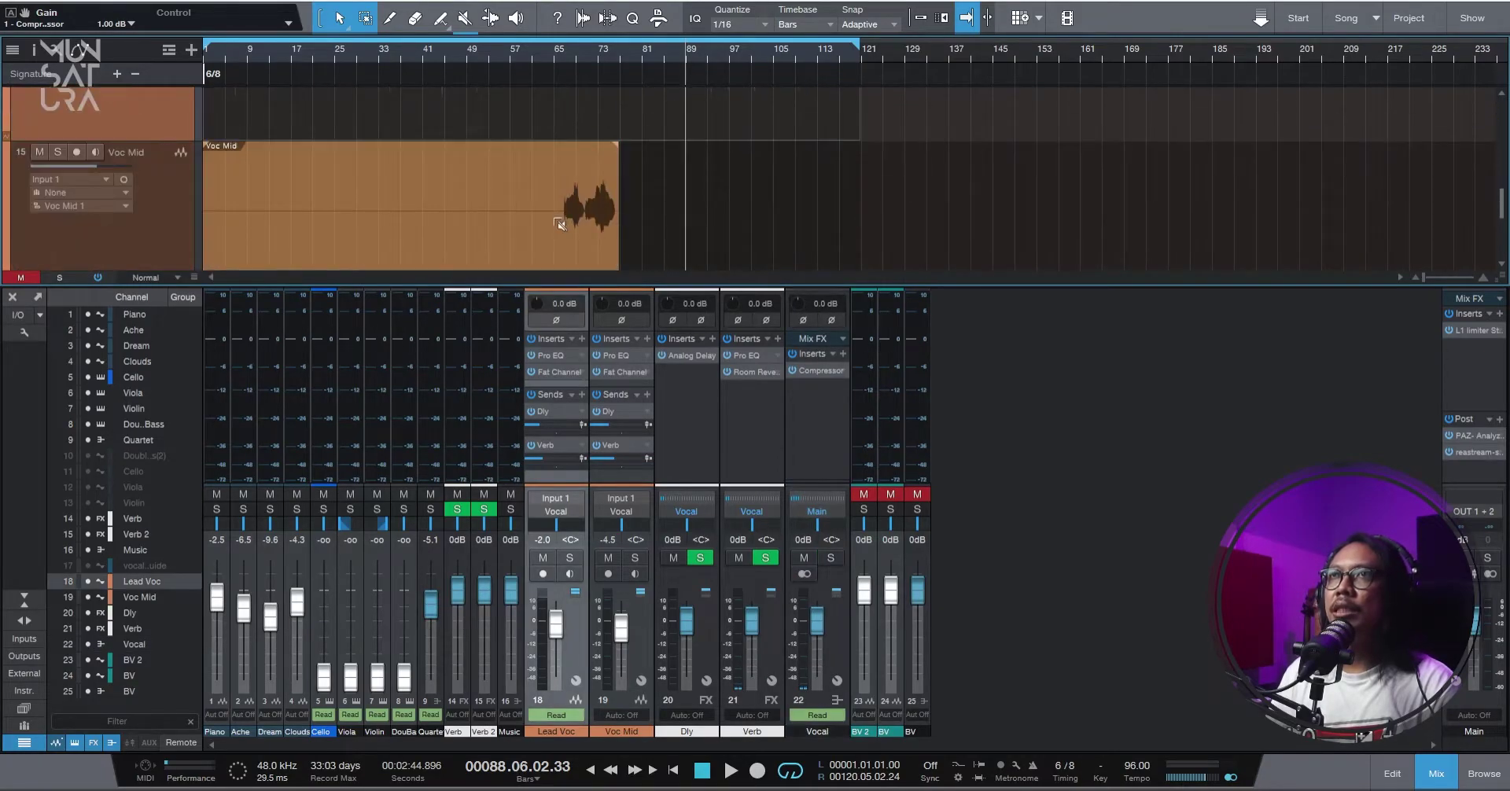
{"action": "scroll", "coordinate": [556, 224], "scroll_direction": "up", "scroll_amount": 2}
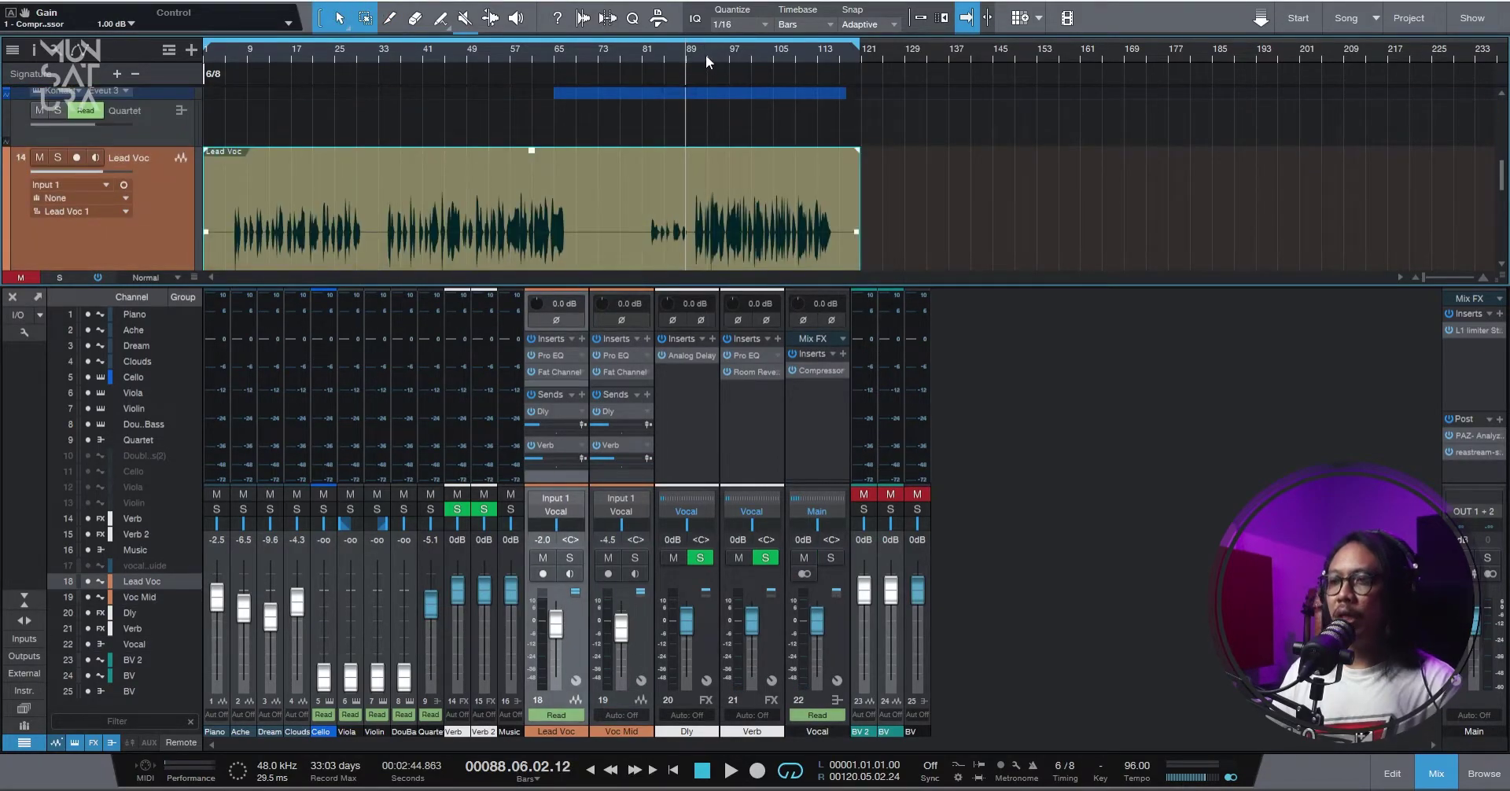